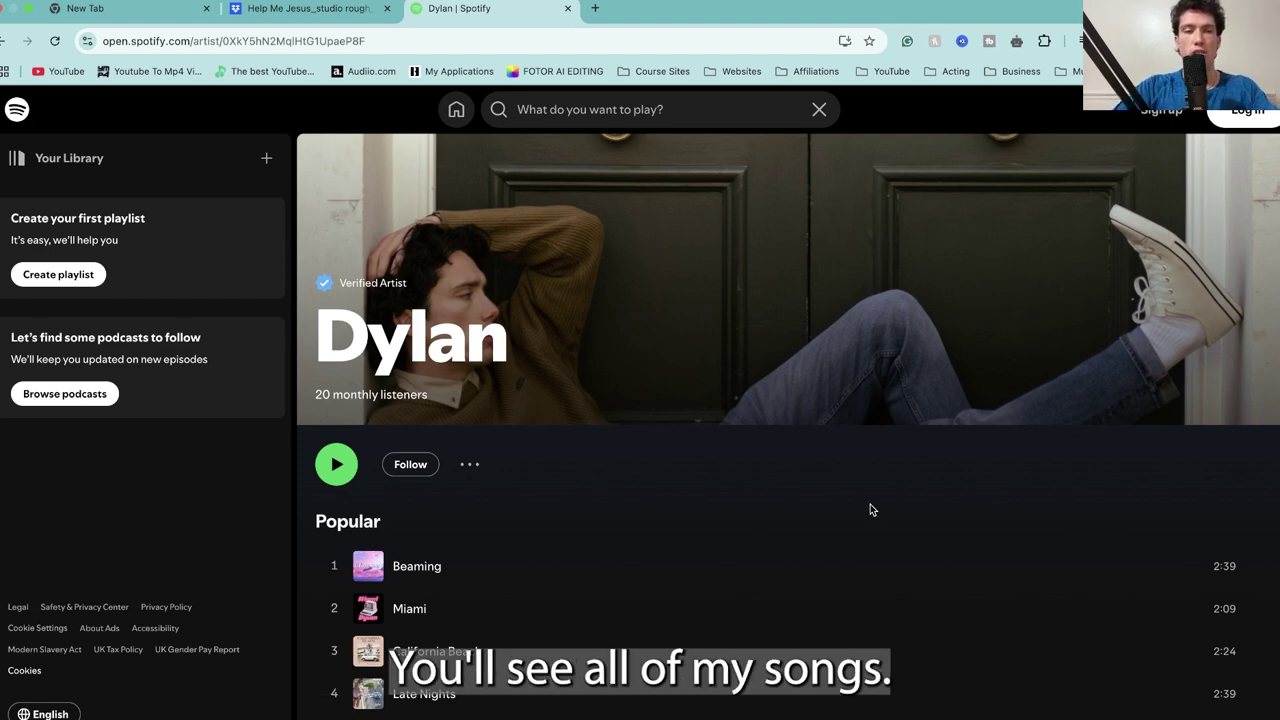
Step: Look through the artist page's popular songs and discography down to the About section
scroll(870, 510, "down", 2)
scroll(870, 510, "up", 1)
scroll(598, 318, "down", 5)
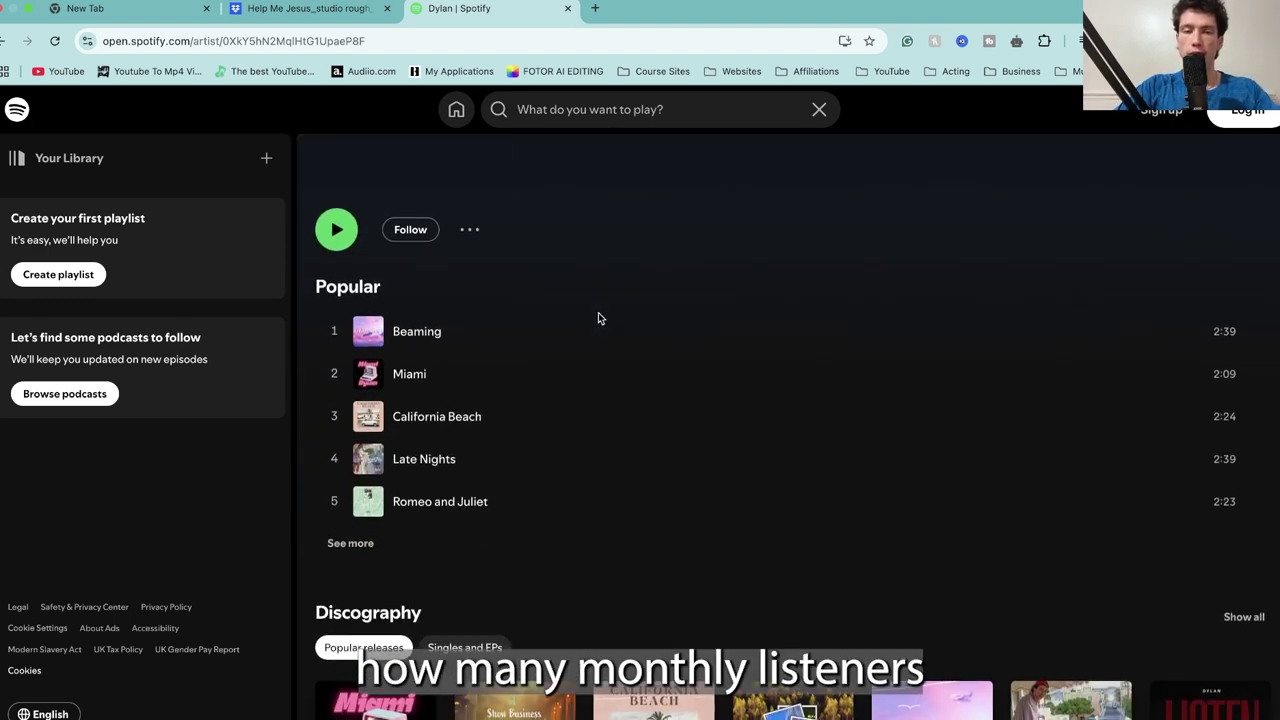
scroll(627, 489, "down", 4)
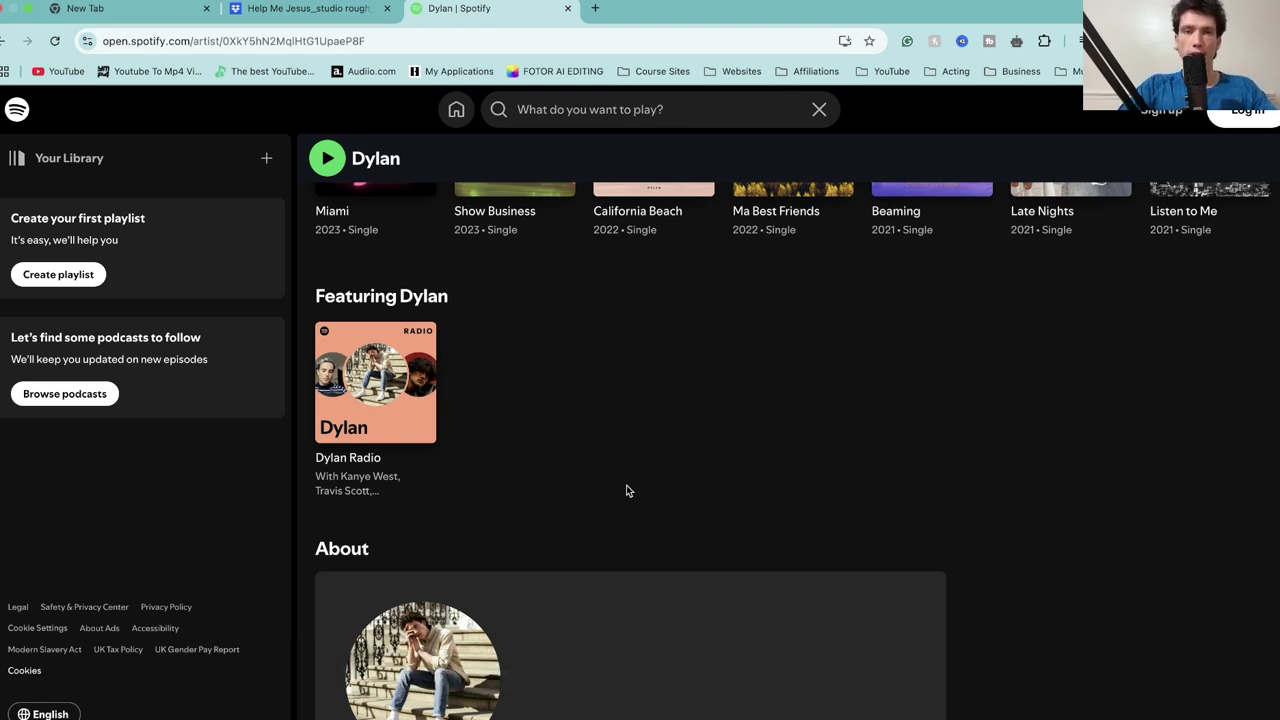
Step: Open freshtunes.com in a new browser tab and go to its account registration page
left_click(589, 16)
type("freshtunes.com")
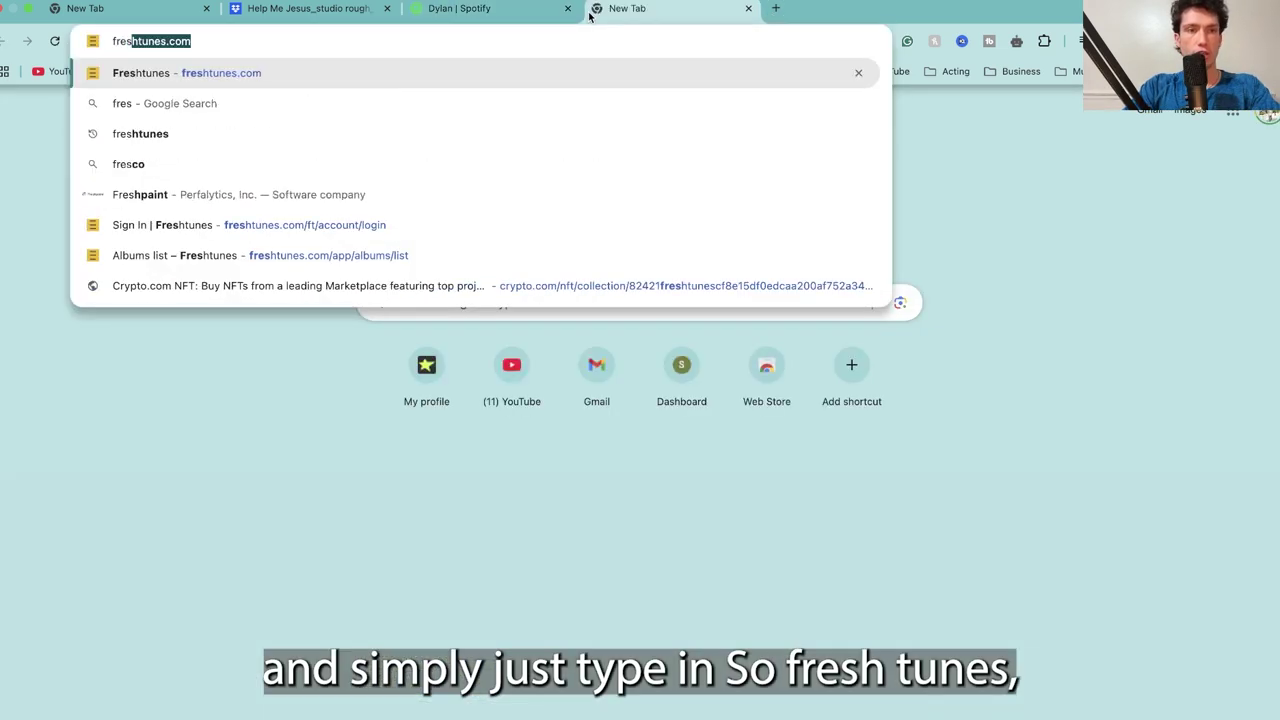
key("Return")
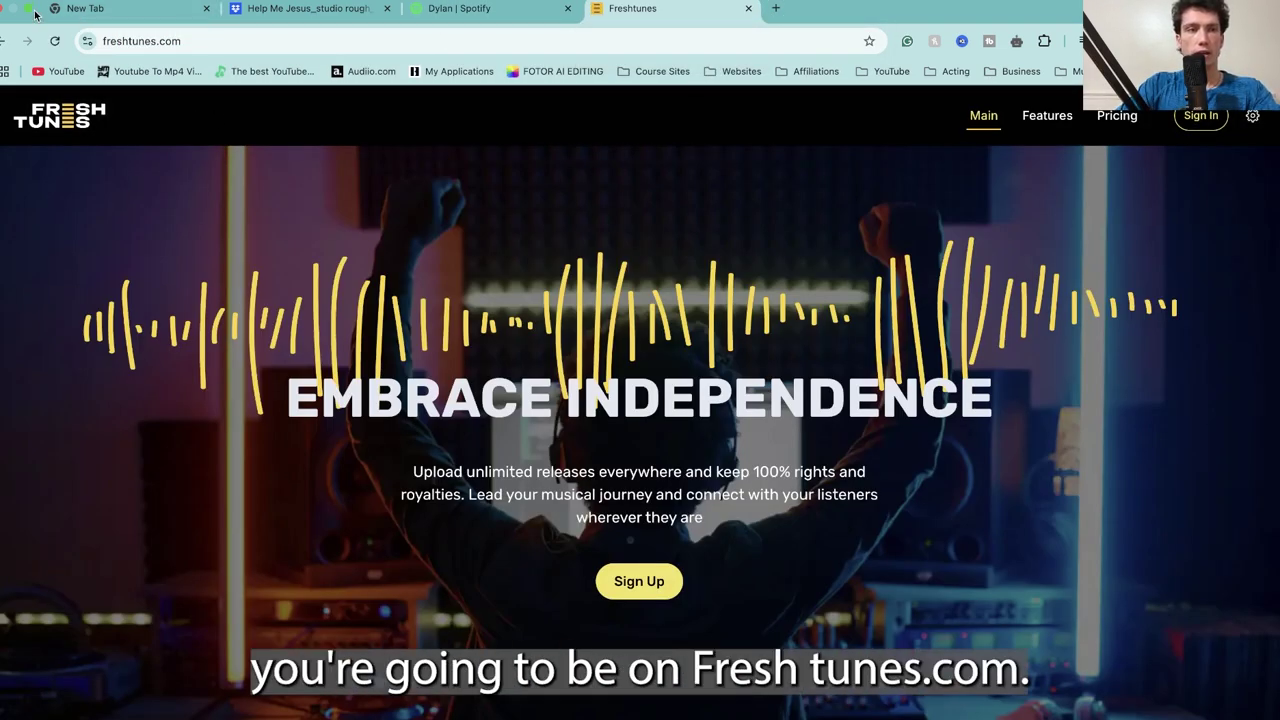
left_click(31, 10)
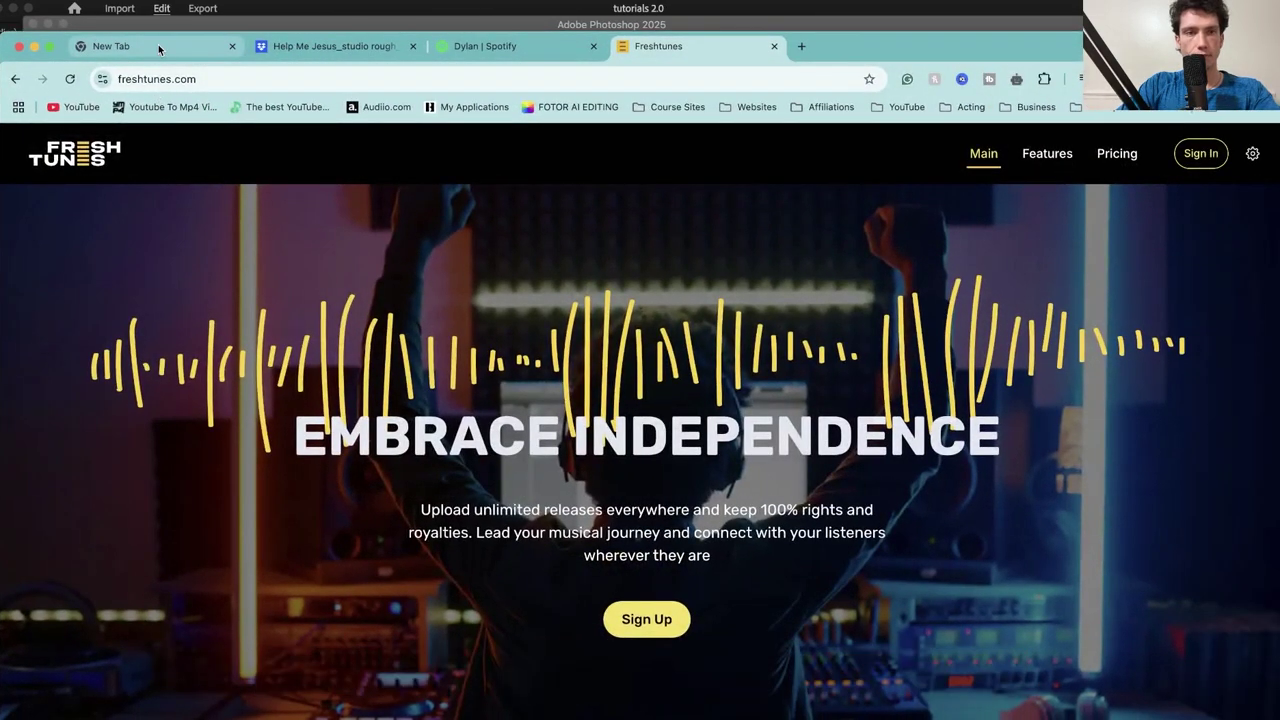
left_click_drag(876, 53, 877, 37)
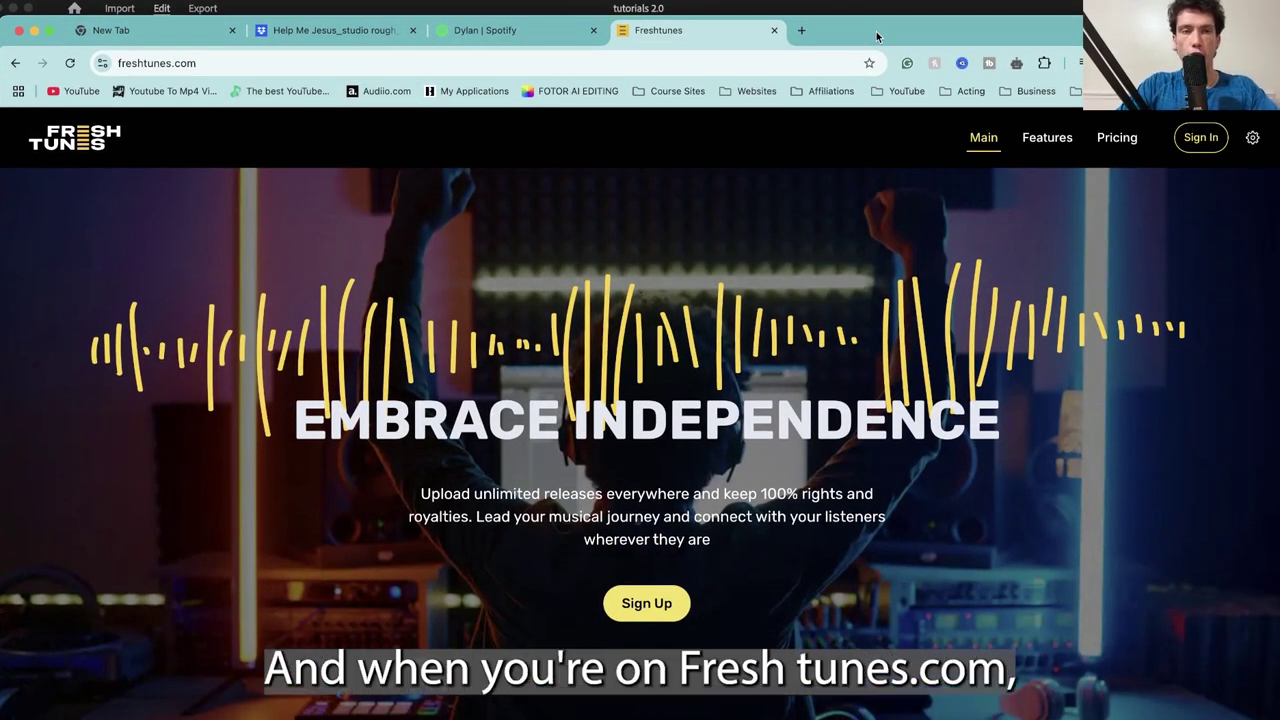
left_click(1203, 138)
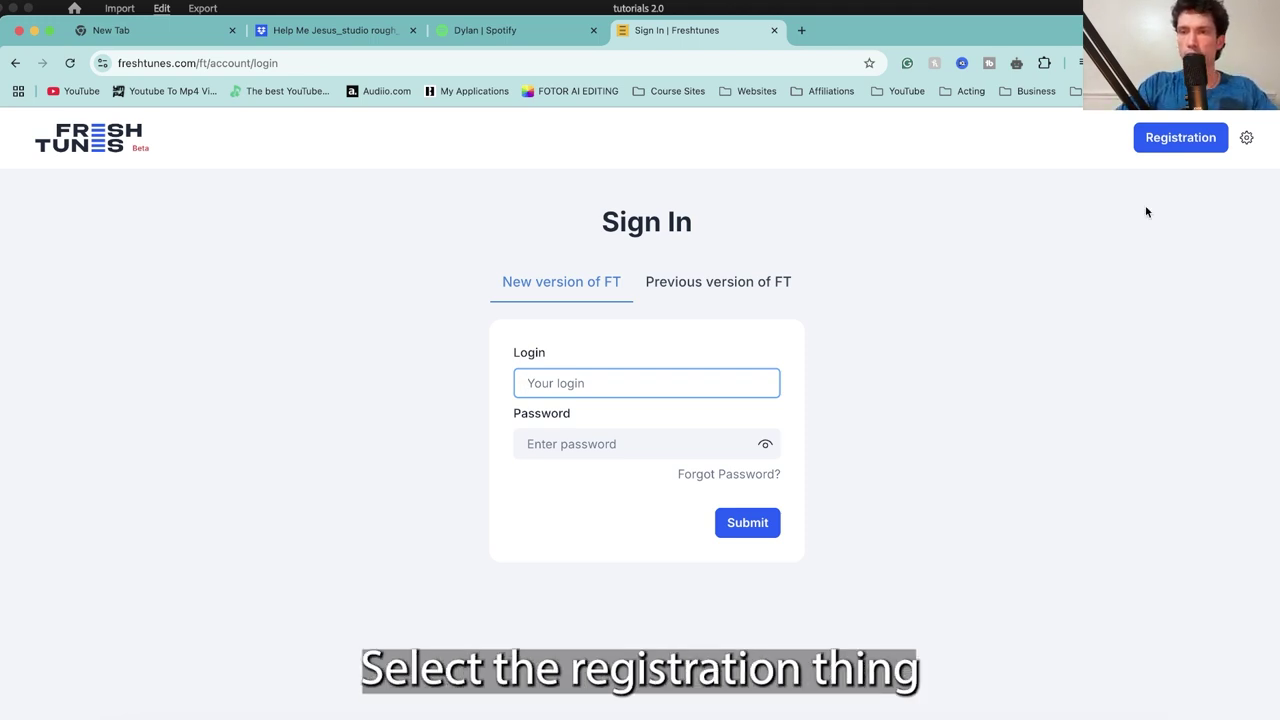
left_click(1172, 143)
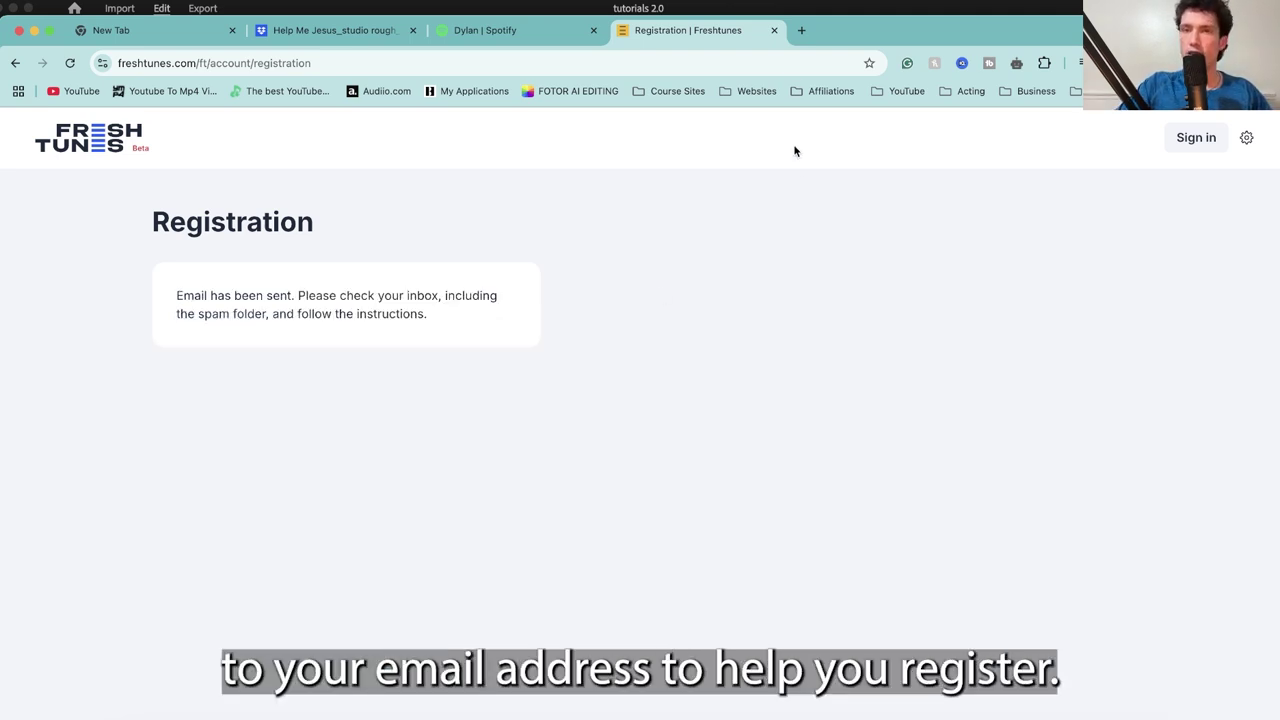
Step: Confirm the email address from the FreshTunes activation message in Gmail, then set and save the account password
left_click(801, 30)
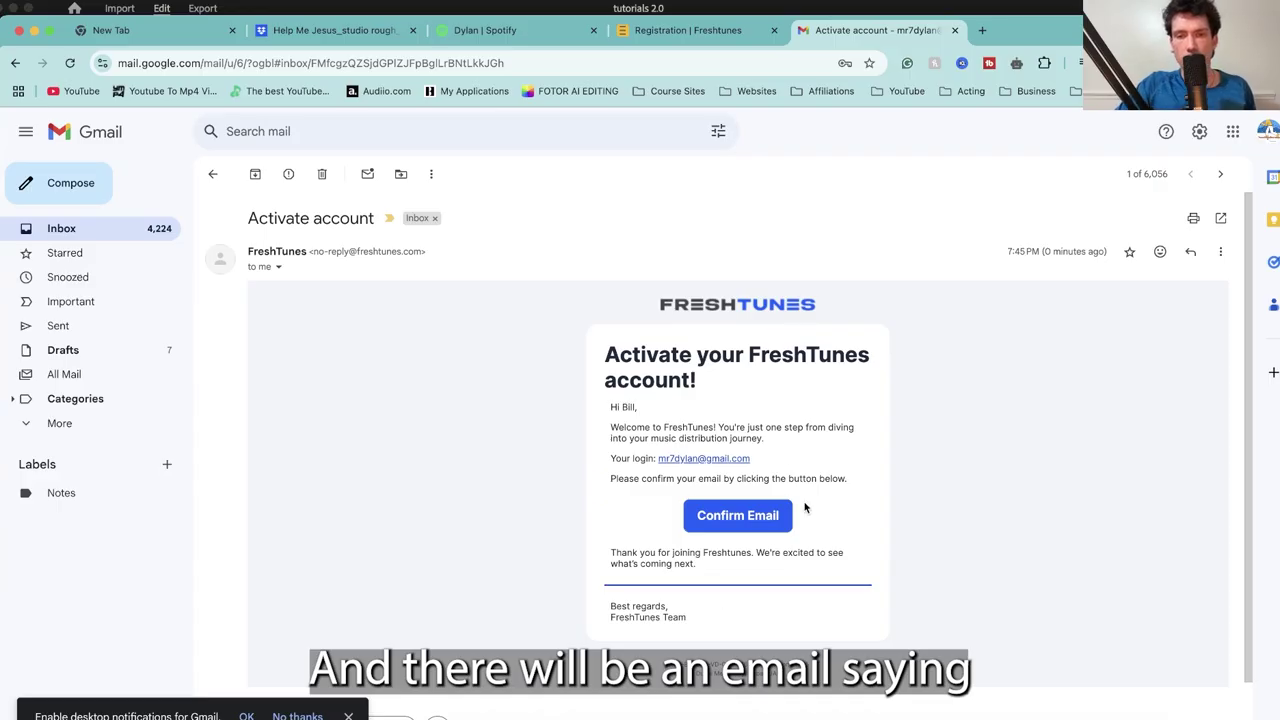
left_click(743, 520)
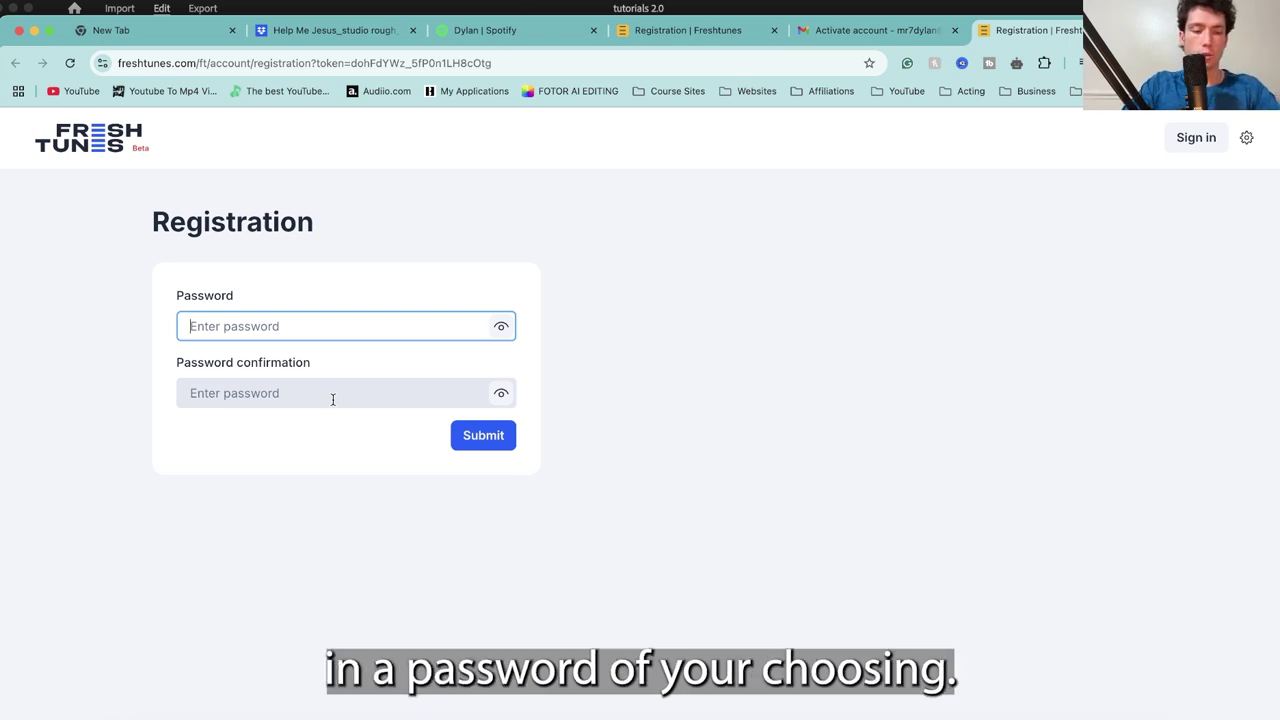
type("••")
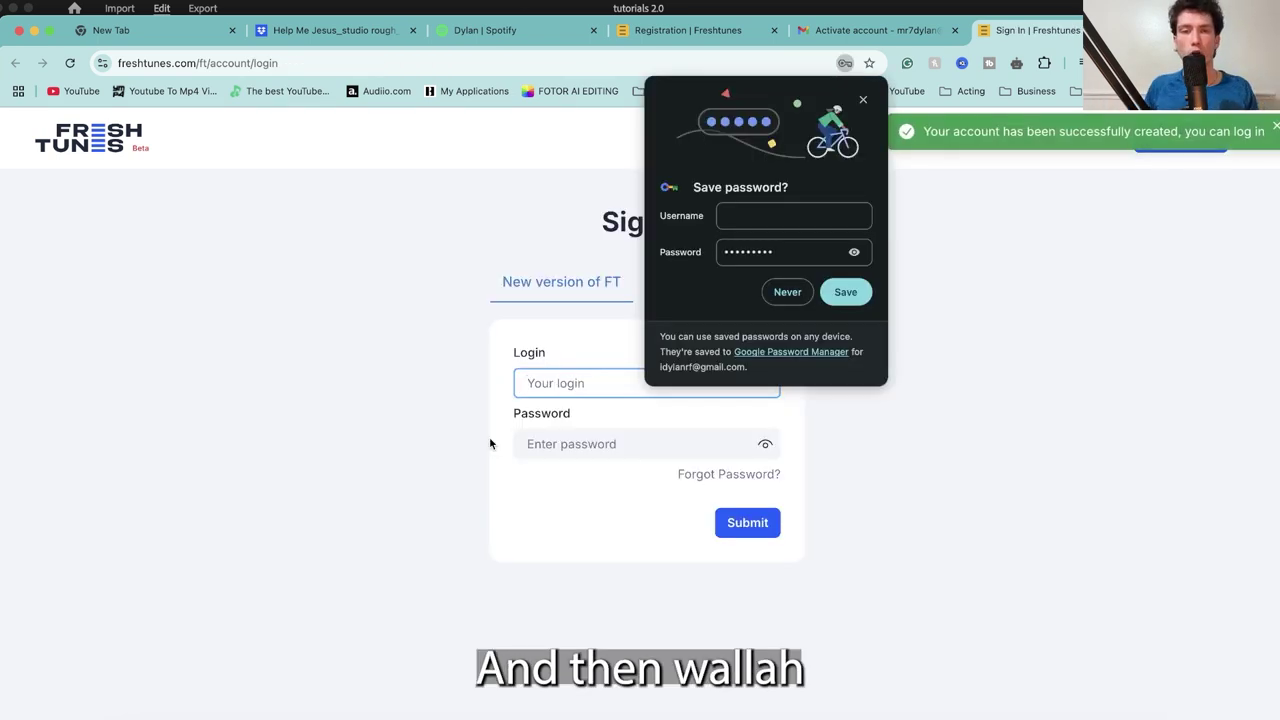
left_click(847, 294)
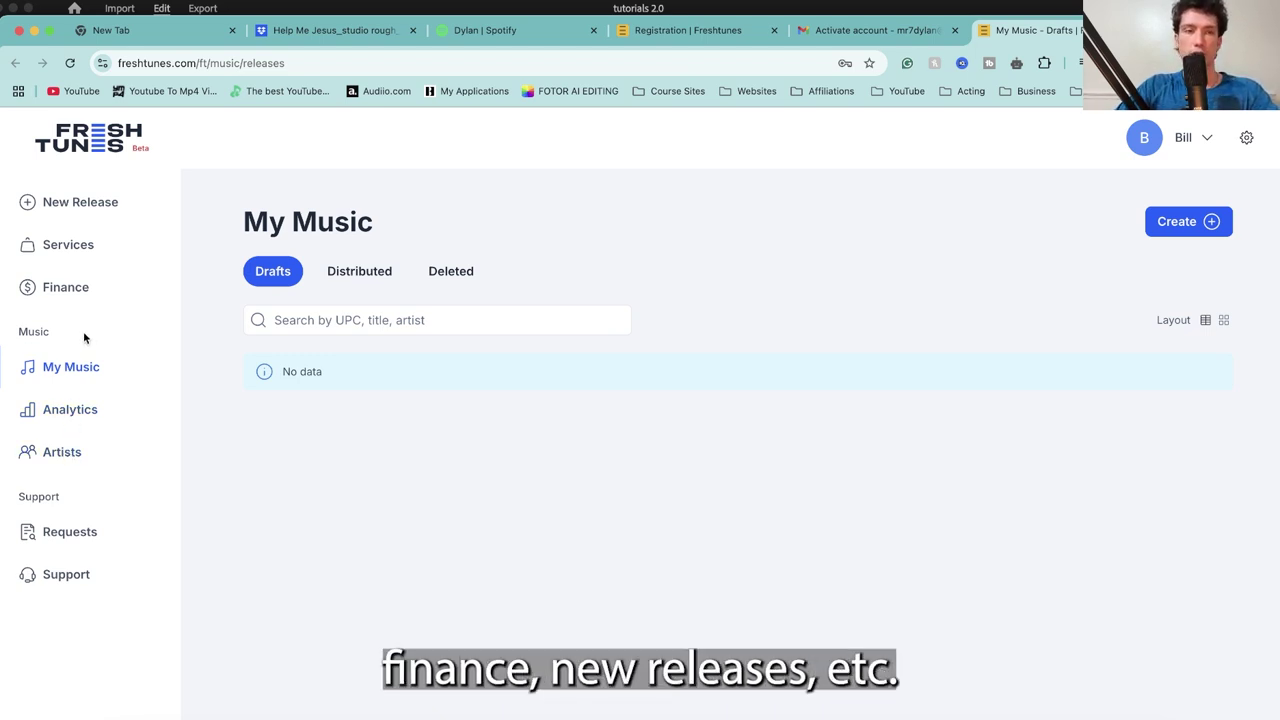
Step: Start a new release and name it "Sold As Seen Acoustic Version"
left_click(80, 205)
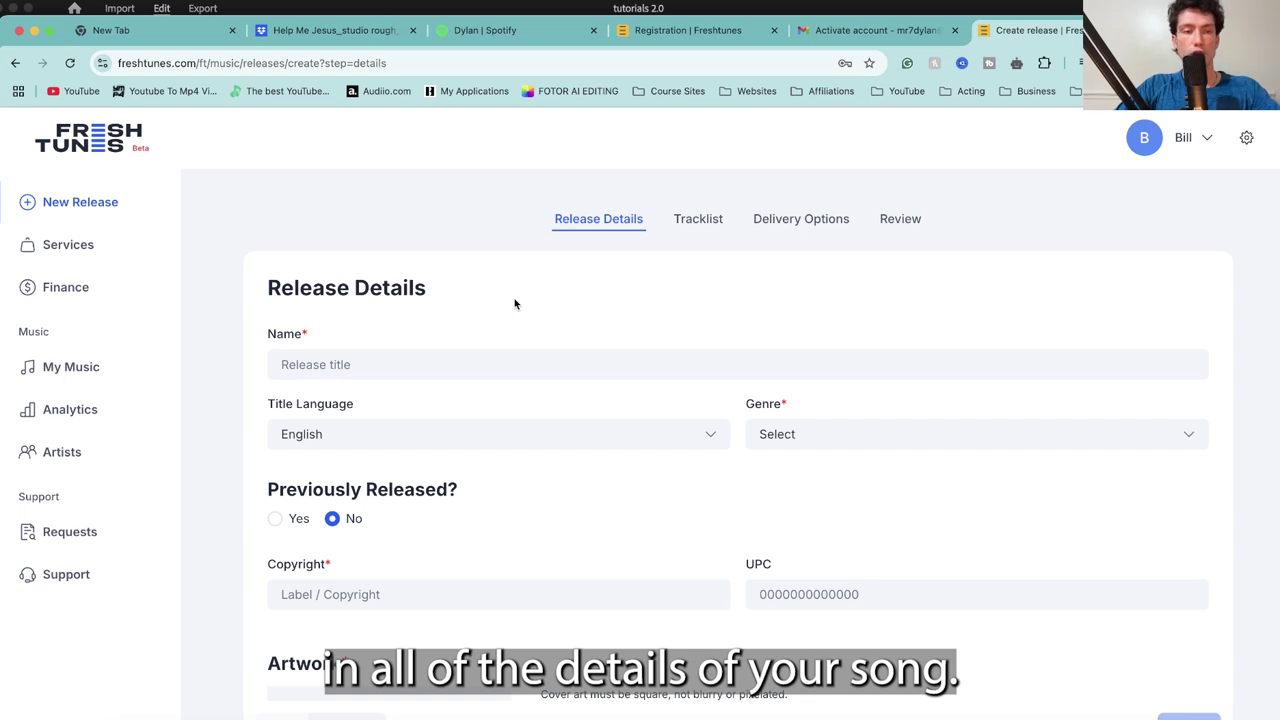
left_click(350, 364)
type("S")
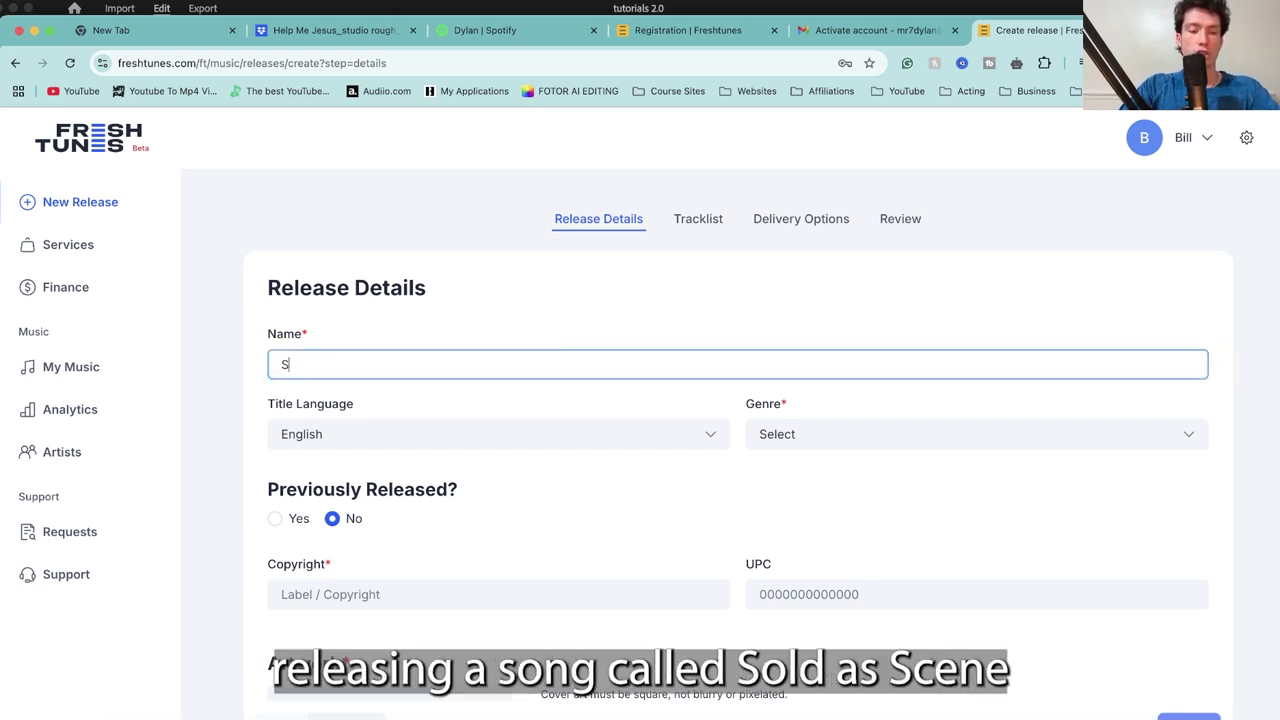
type("old As")
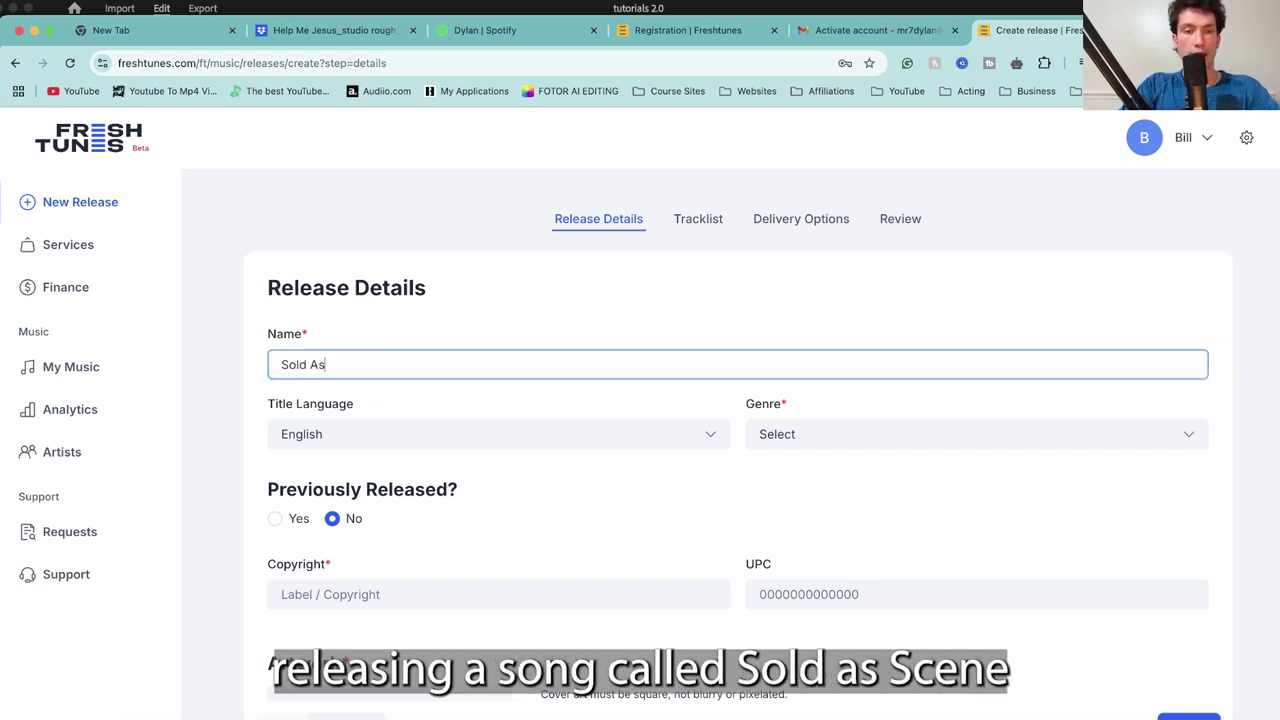
type(" Seen Acou")
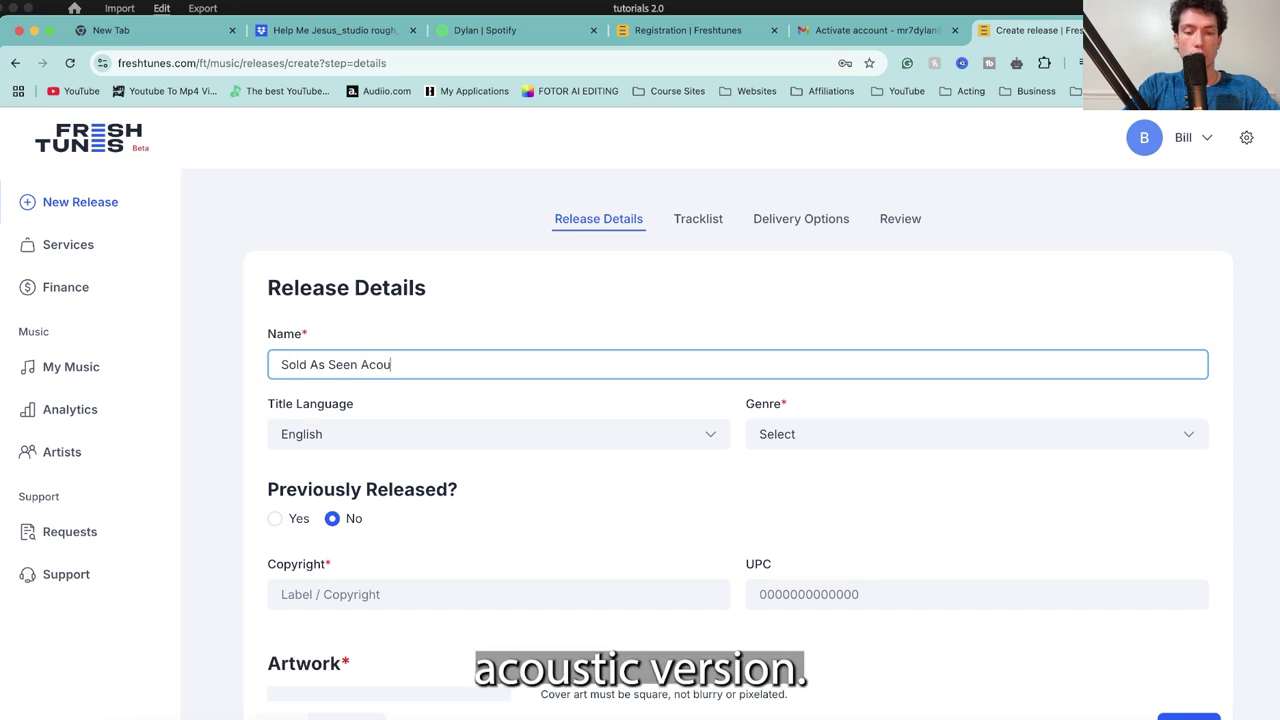
type("stic Version")
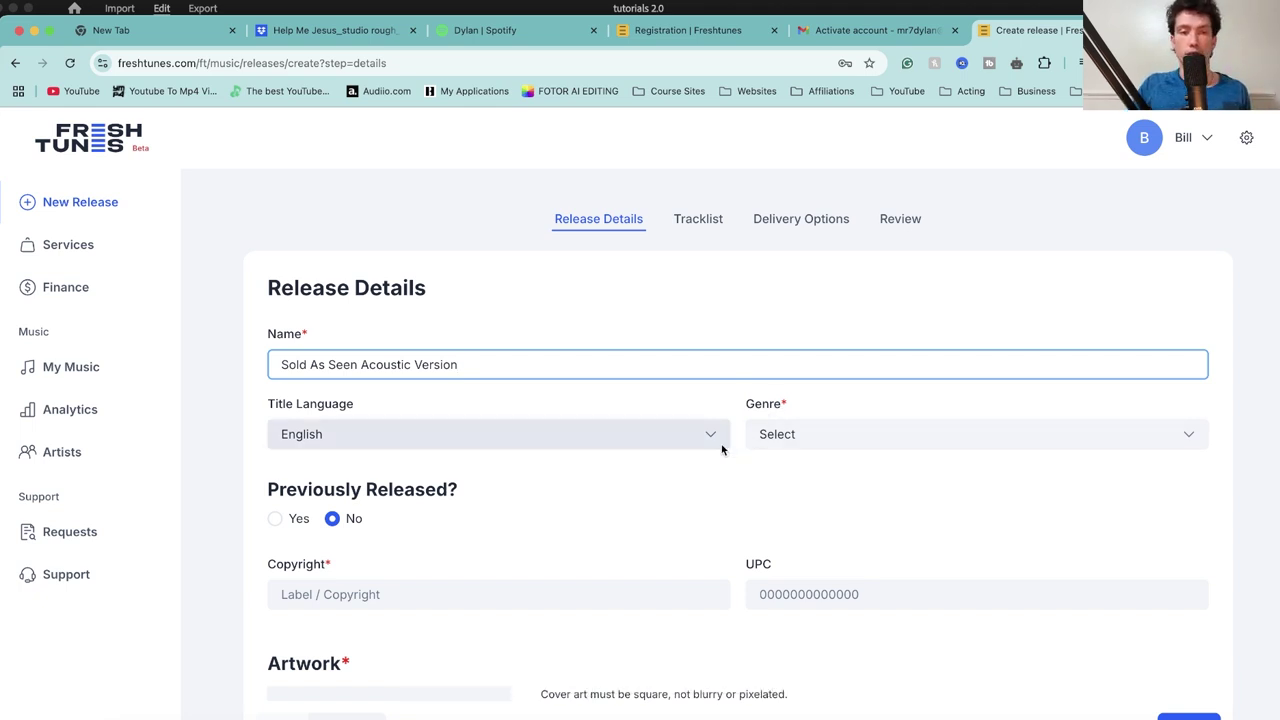
Step: Enter the artist's full name as the release's copyright holder
scroll(722, 449, "down", 1)
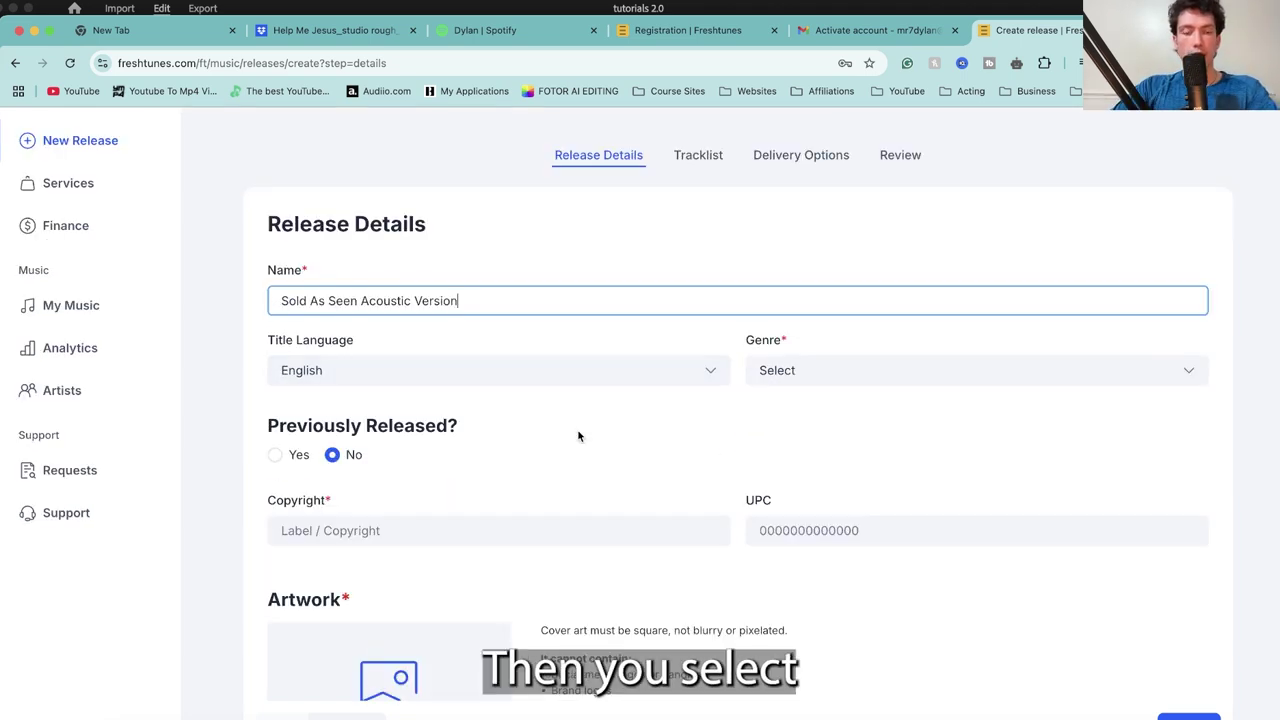
left_click(428, 533)
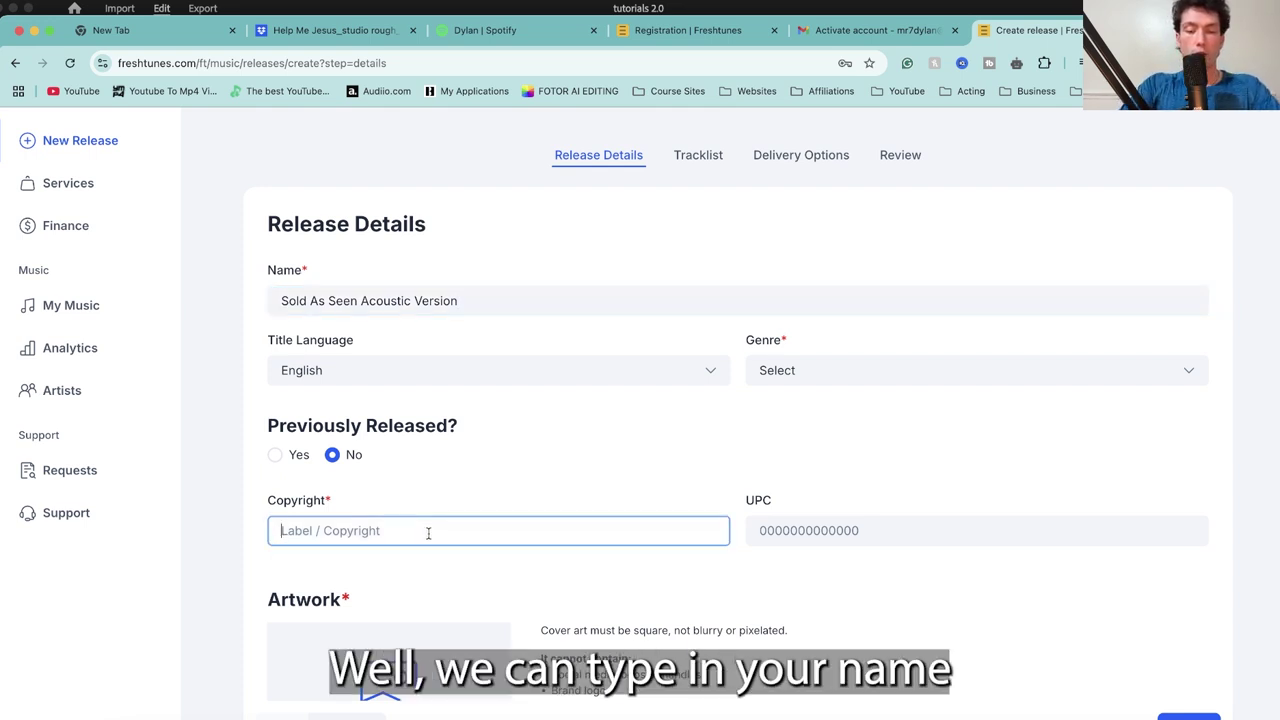
type("Bill ")
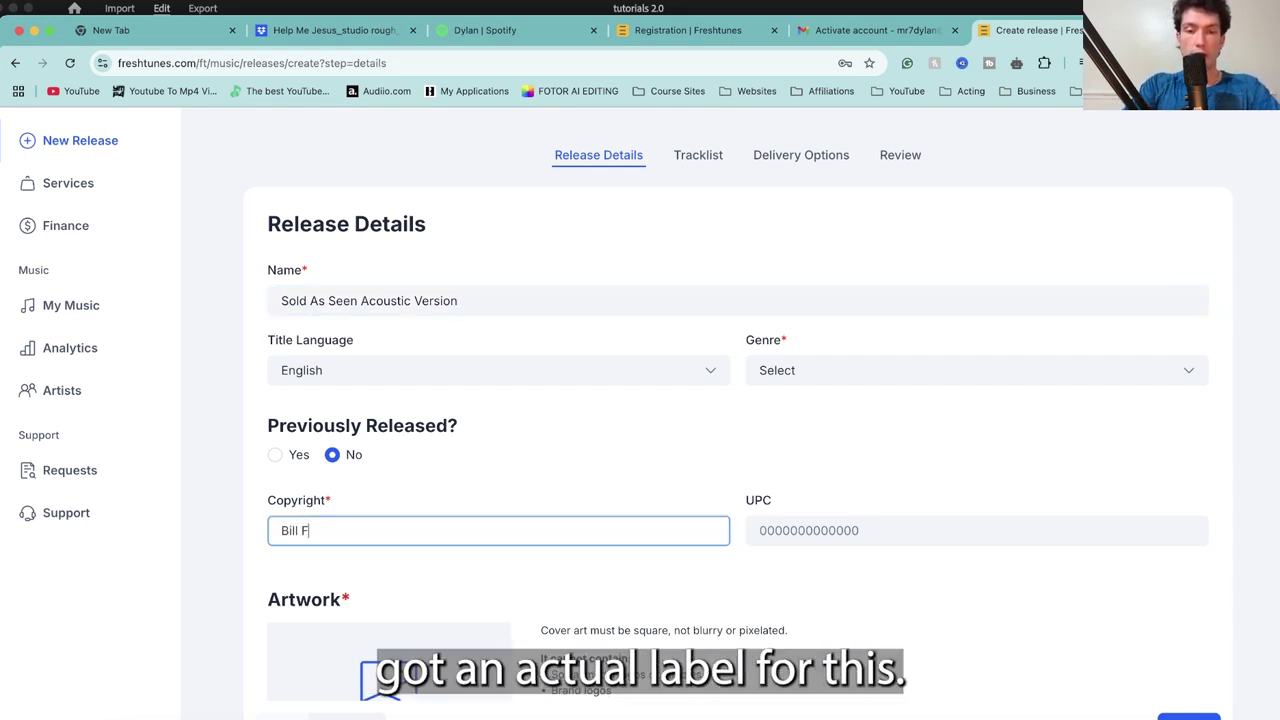
type("Fellows")
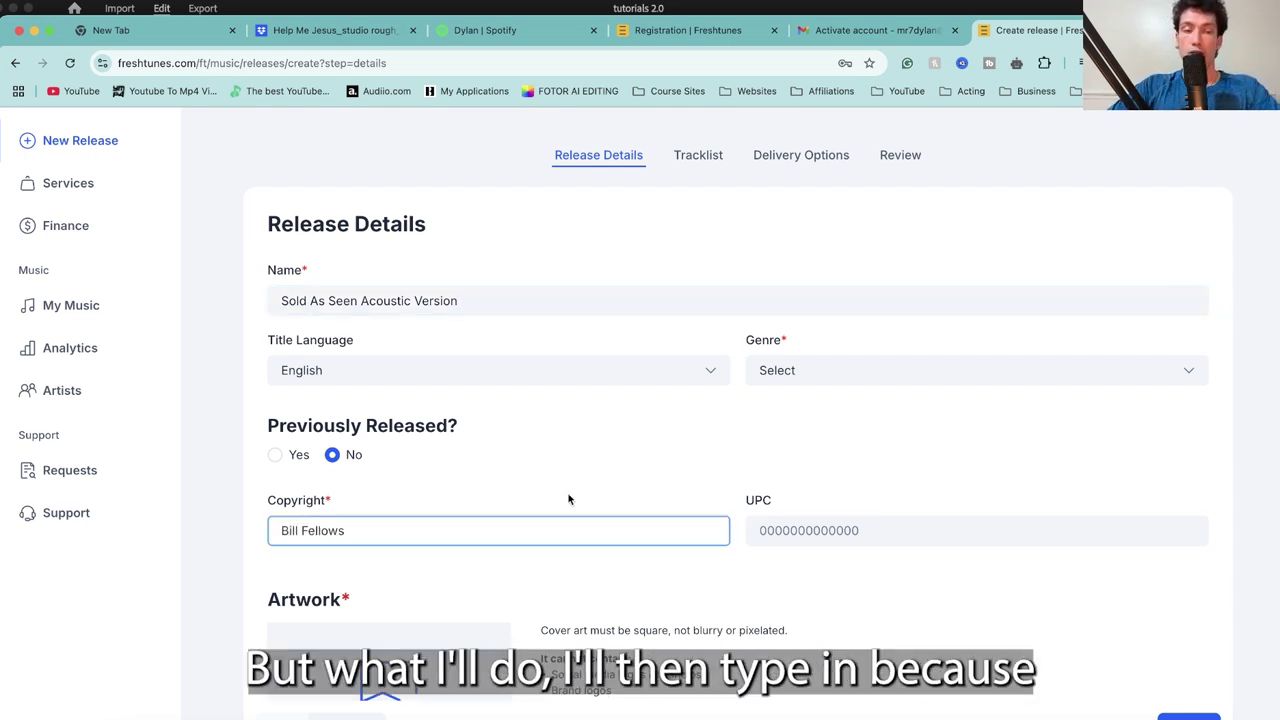
Step: Upload SOLD AS SEEN.jpg from the Dylan M4 2025 folder as the release's cover artwork
scroll(568, 499, "down", 3)
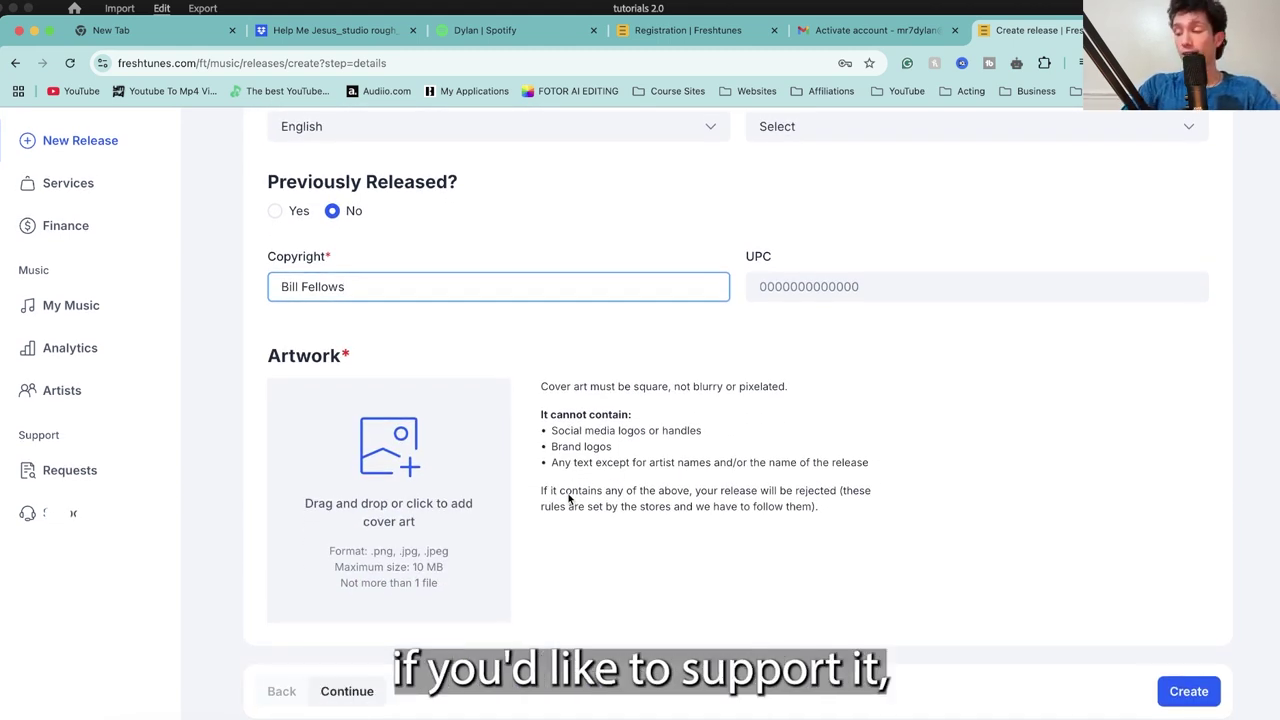
left_click(342, 458)
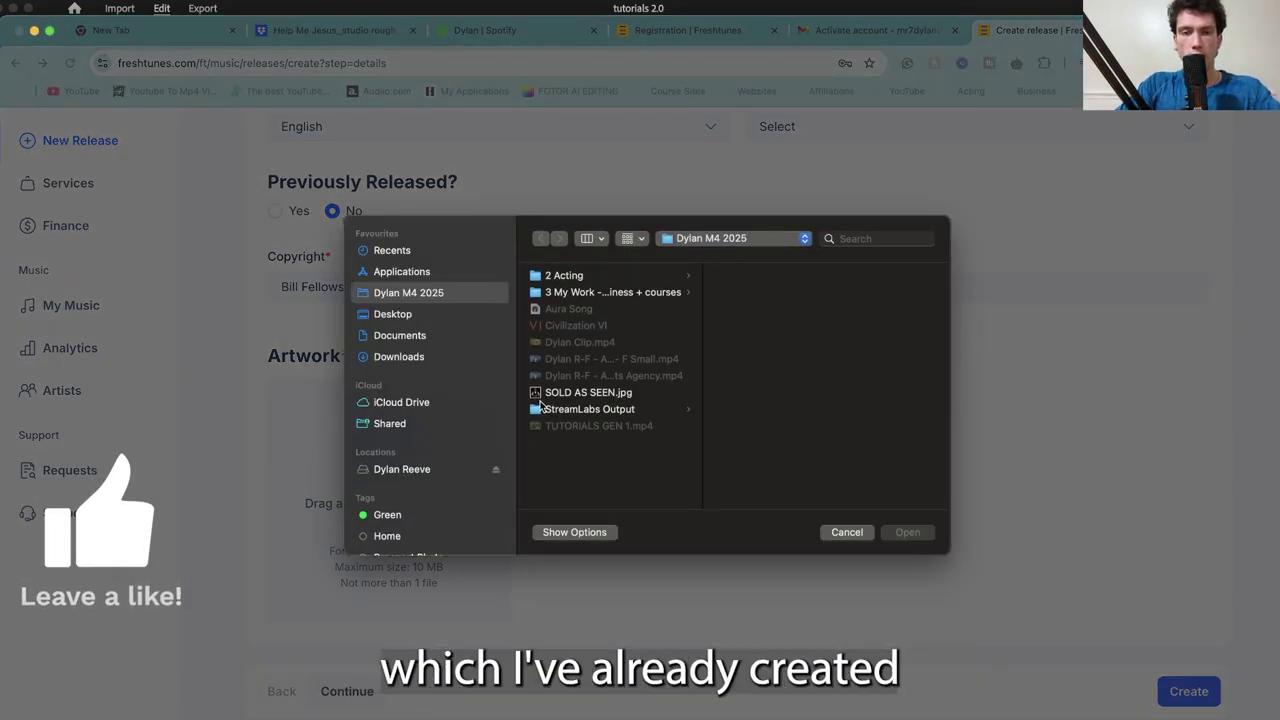
left_click(592, 396)
left_click(928, 539)
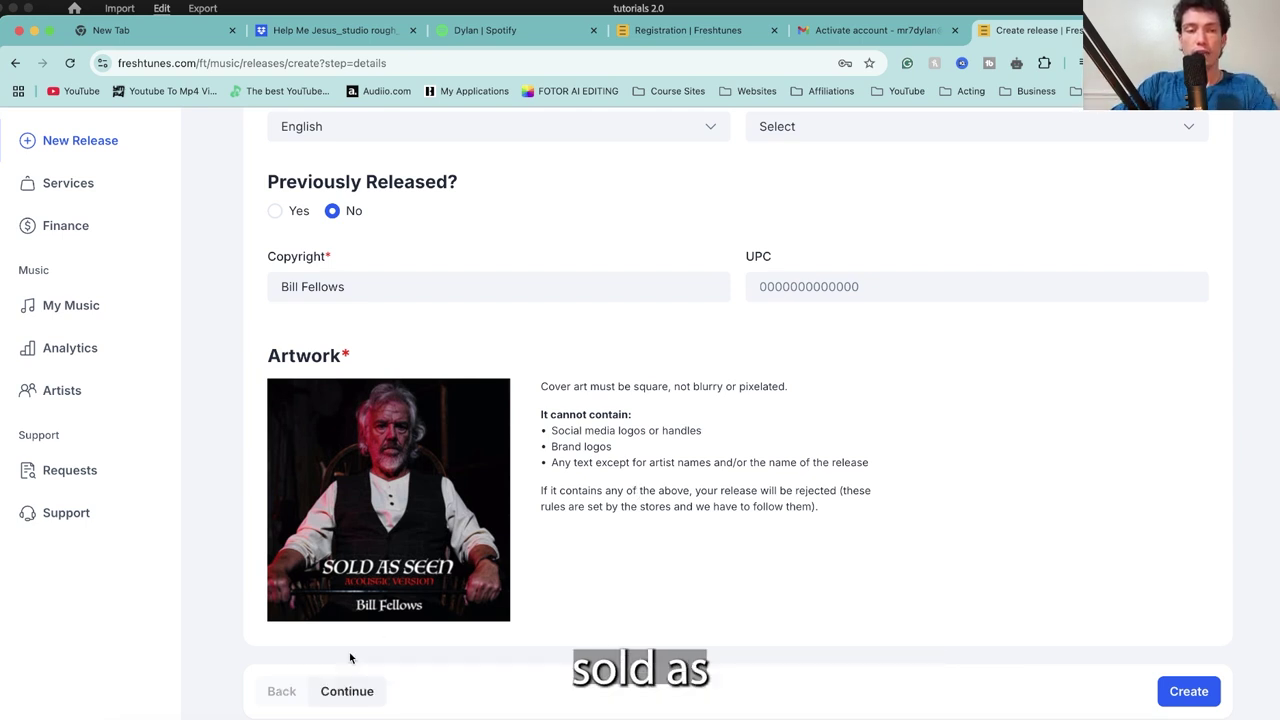
Step: Compare the title and artist name on the cover artwork with the entered release details
scroll(424, 268, "up", 5)
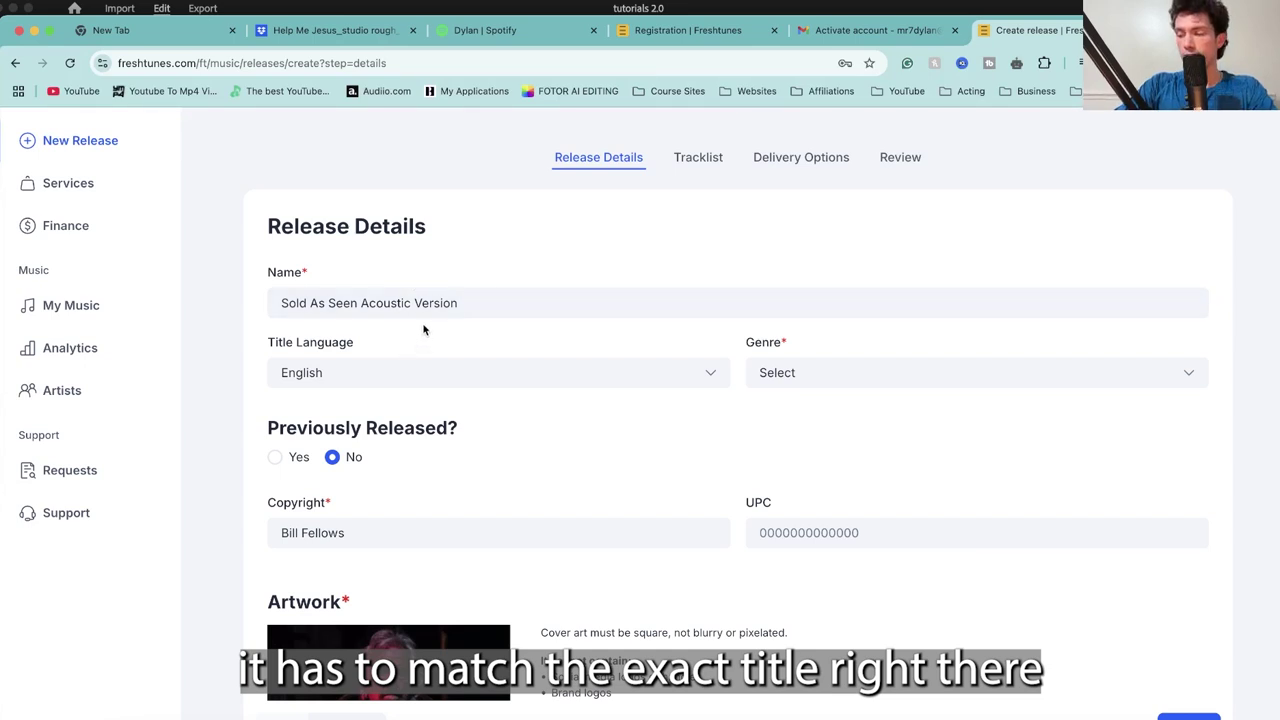
scroll(424, 325, "down", 5)
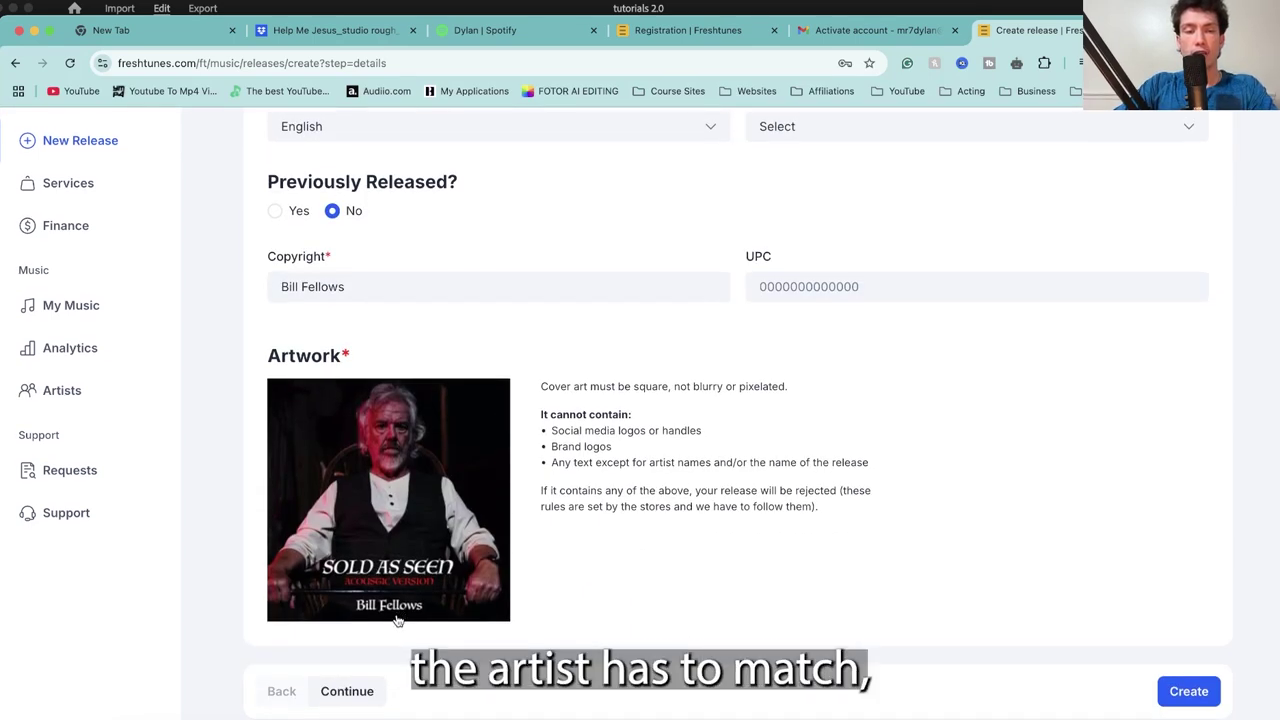
scroll(444, 455, "up", 3)
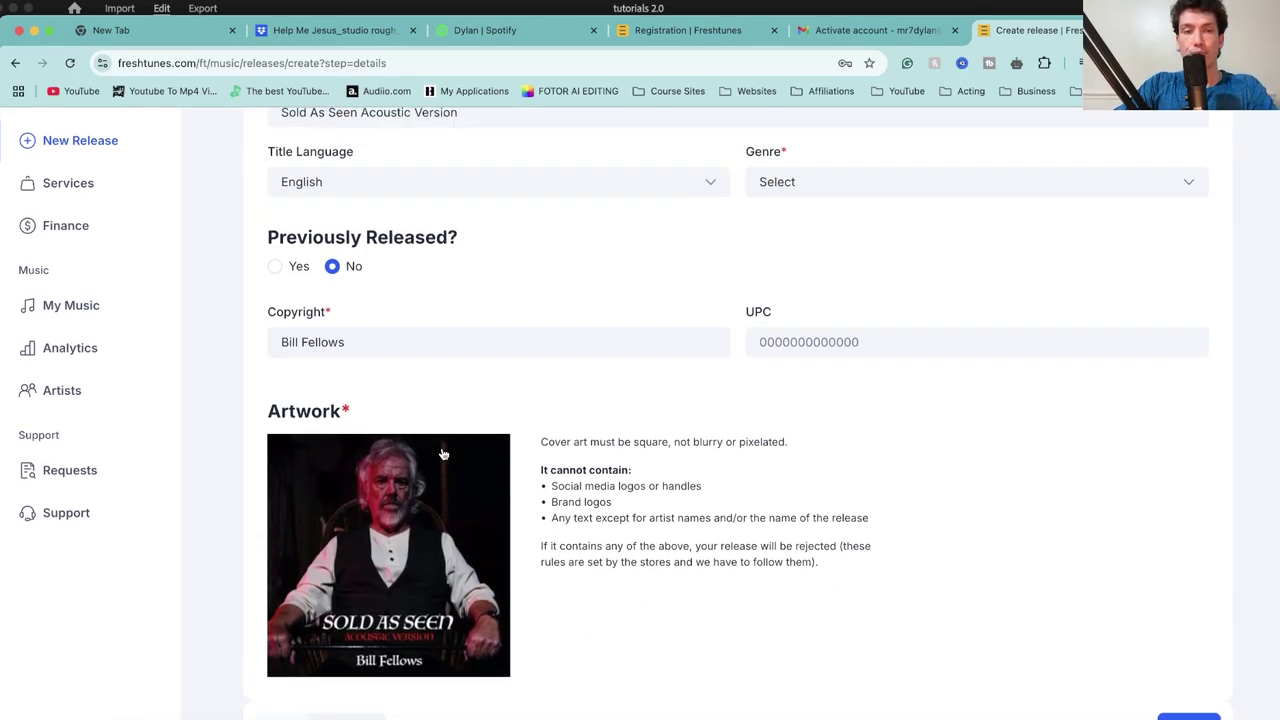
scroll(443, 452, "up", 1)
scroll(443, 455, "down", 4)
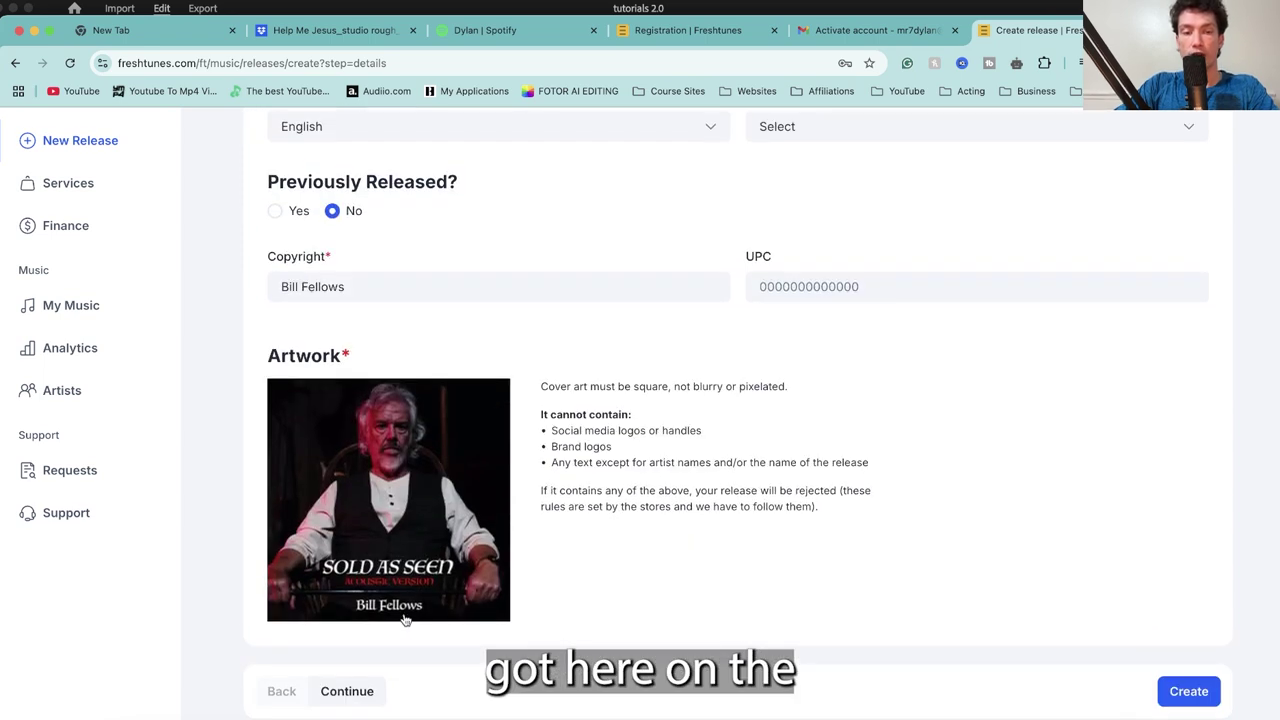
scroll(406, 620, "up", 2)
scroll(405, 620, "up", 3)
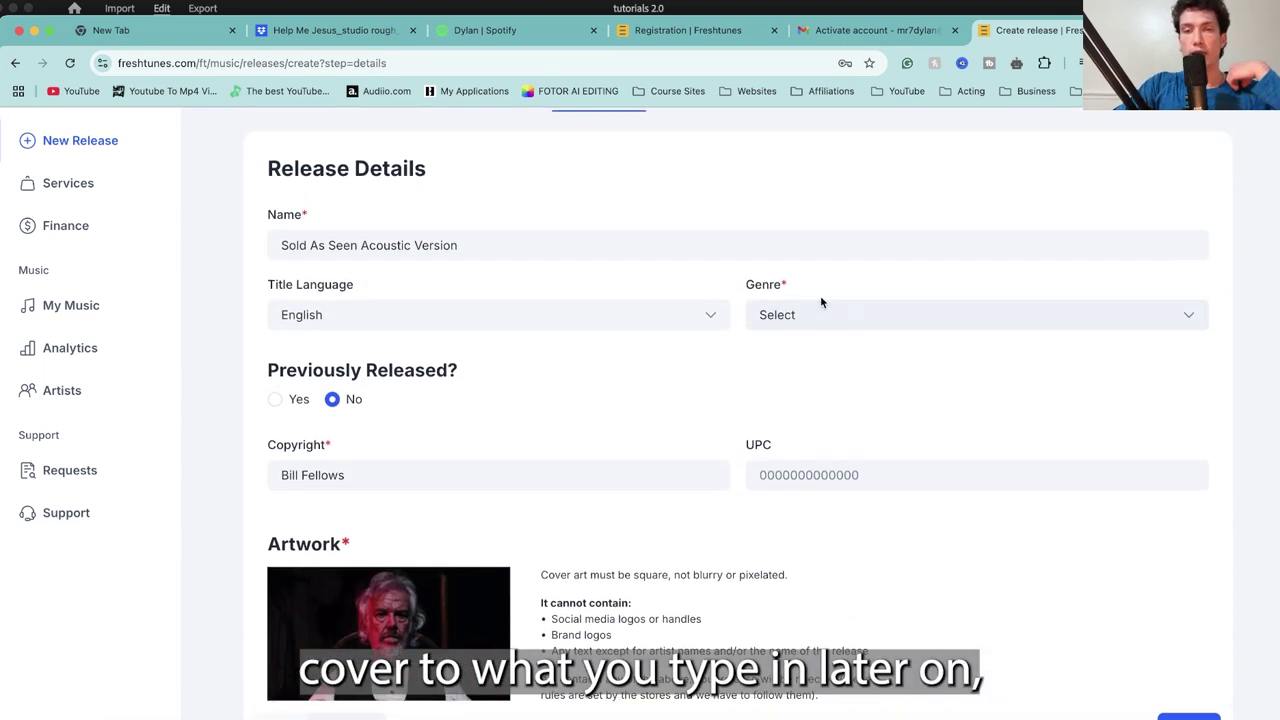
Step: Set the release's genre to Blues and continue to the tracklist stage
left_click(822, 307)
scroll(820, 405, "down", 3)
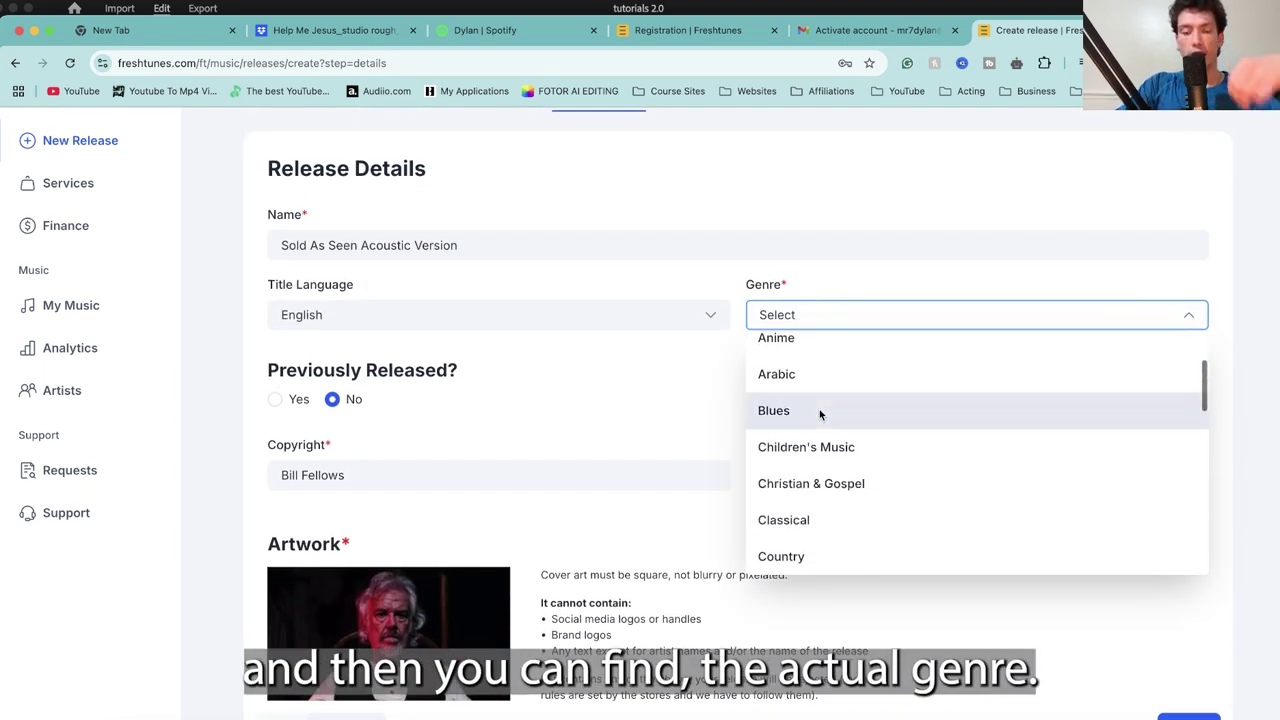
scroll(820, 410, "up", 3)
type("ame")
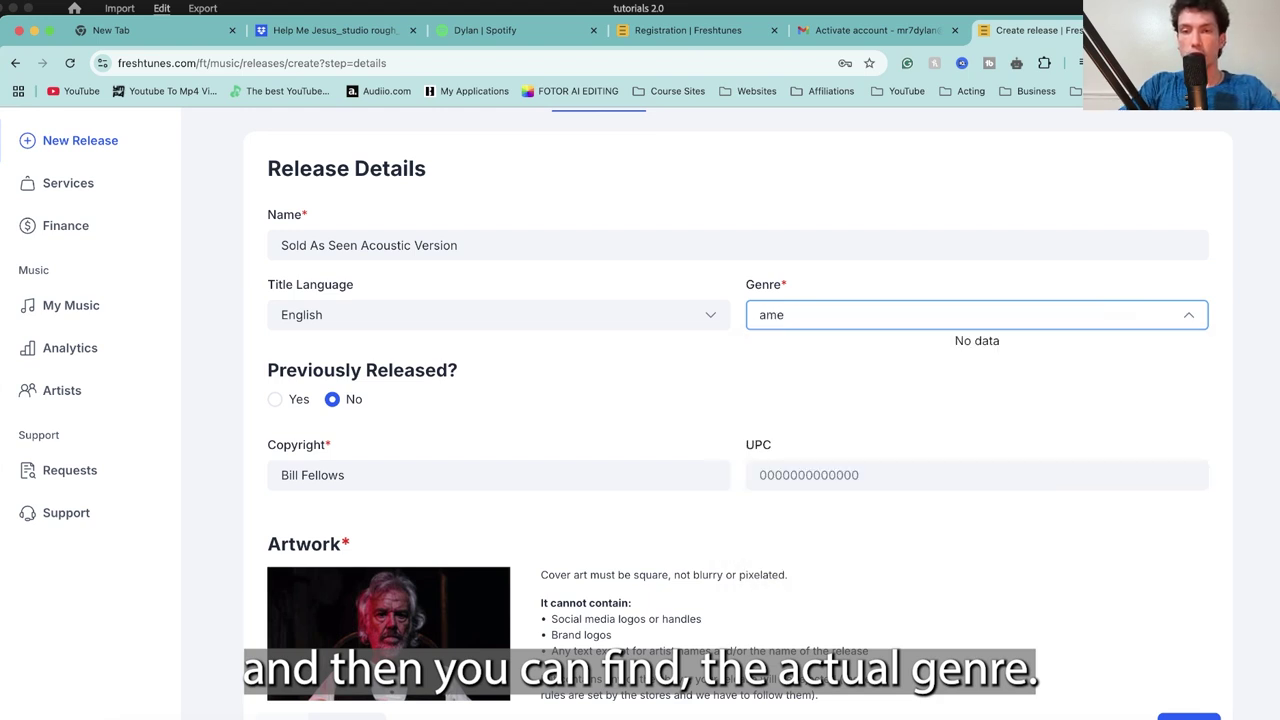
key("BackSpace")
key("BackSpace")
key("BackSpace")
type("bl")
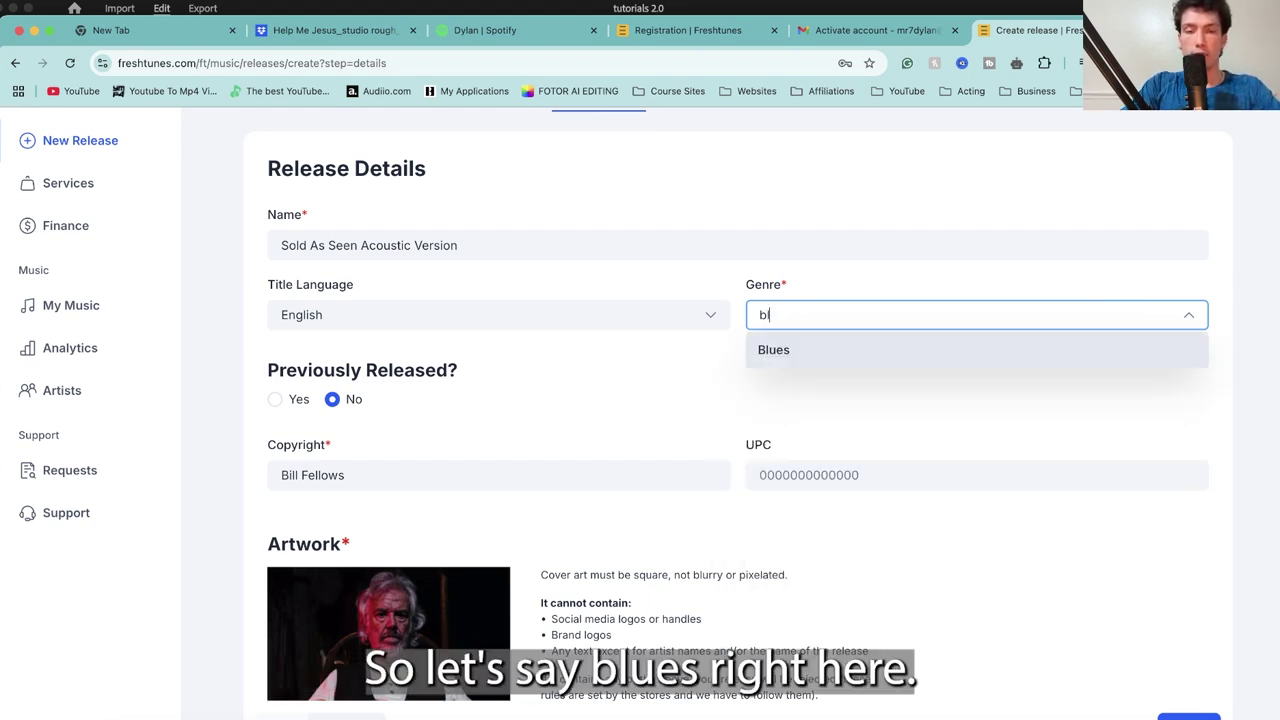
type("ue")
left_click(845, 350)
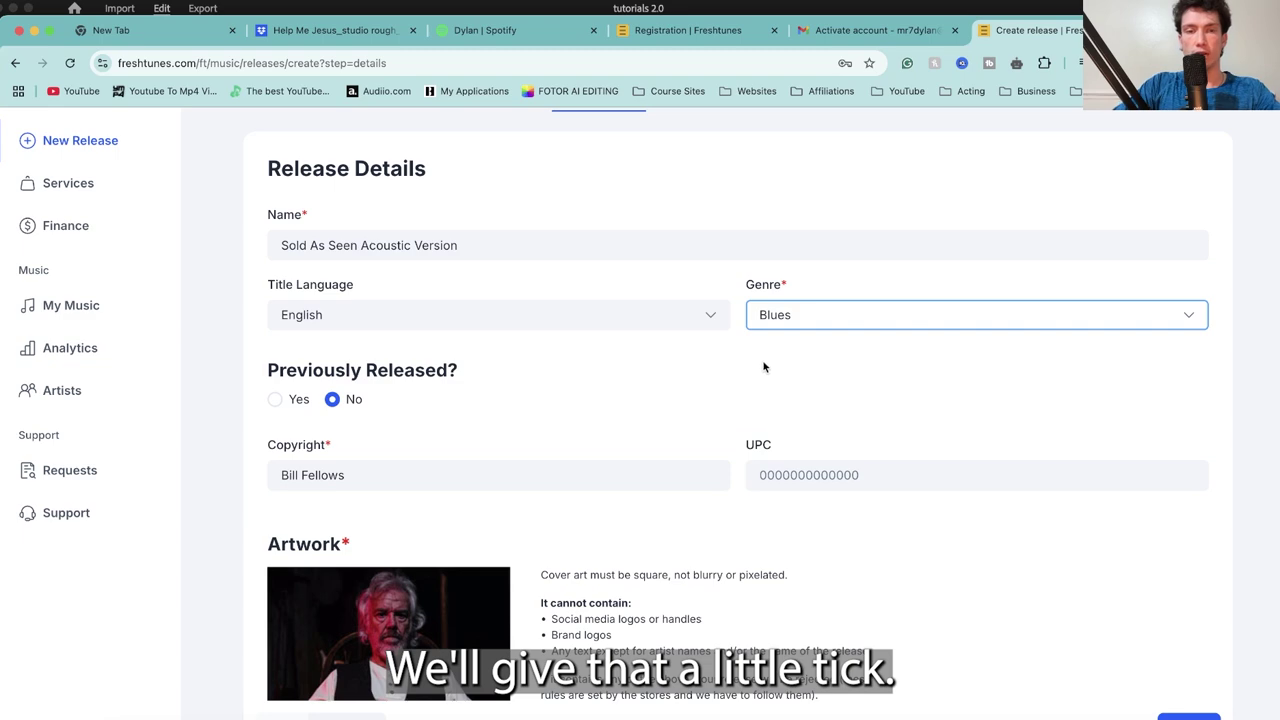
scroll(762, 368, "down", 3)
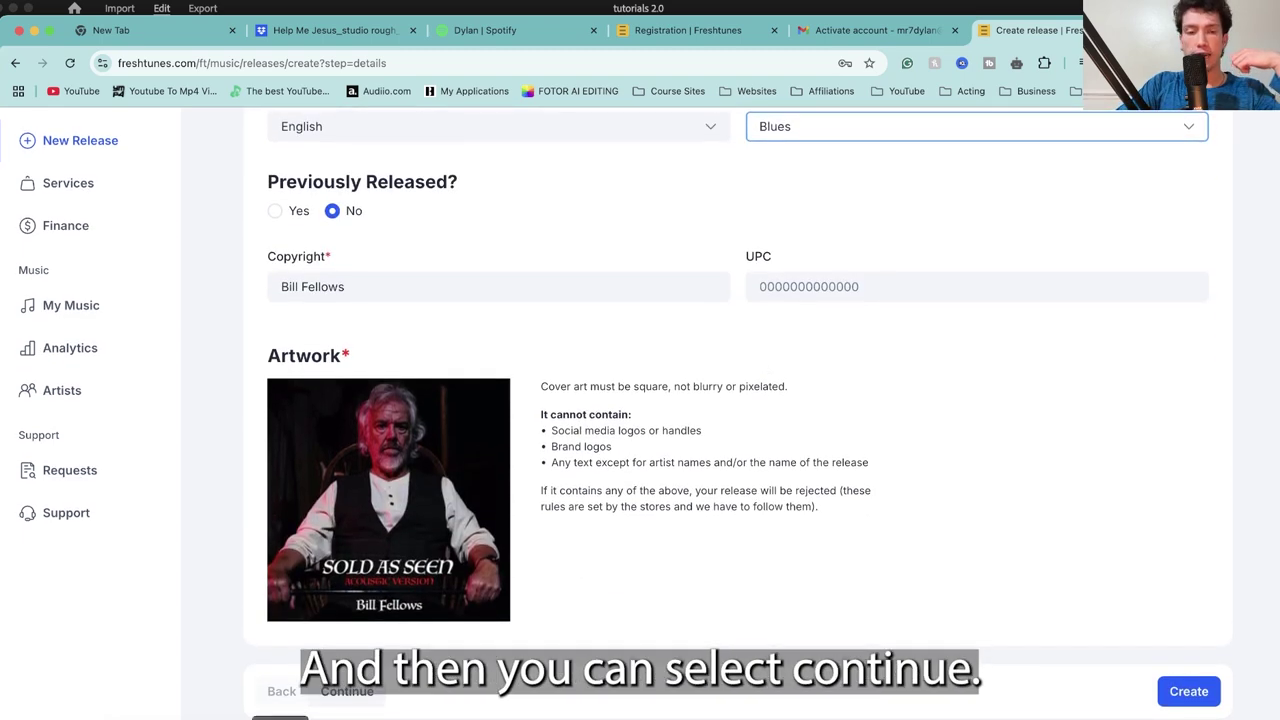
left_click(350, 691)
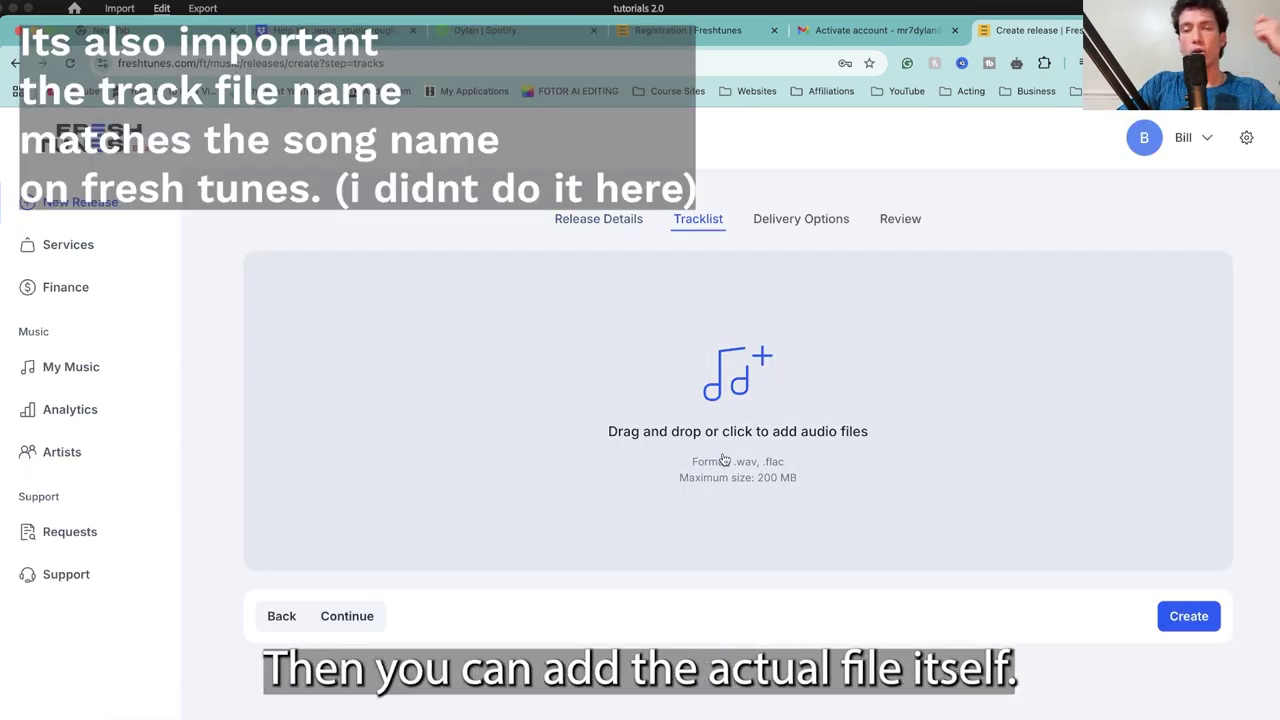
Step: Upload Help Me Jesus_studio rough_1.wav from the Downloads folder as the release's track
left_click(724, 459)
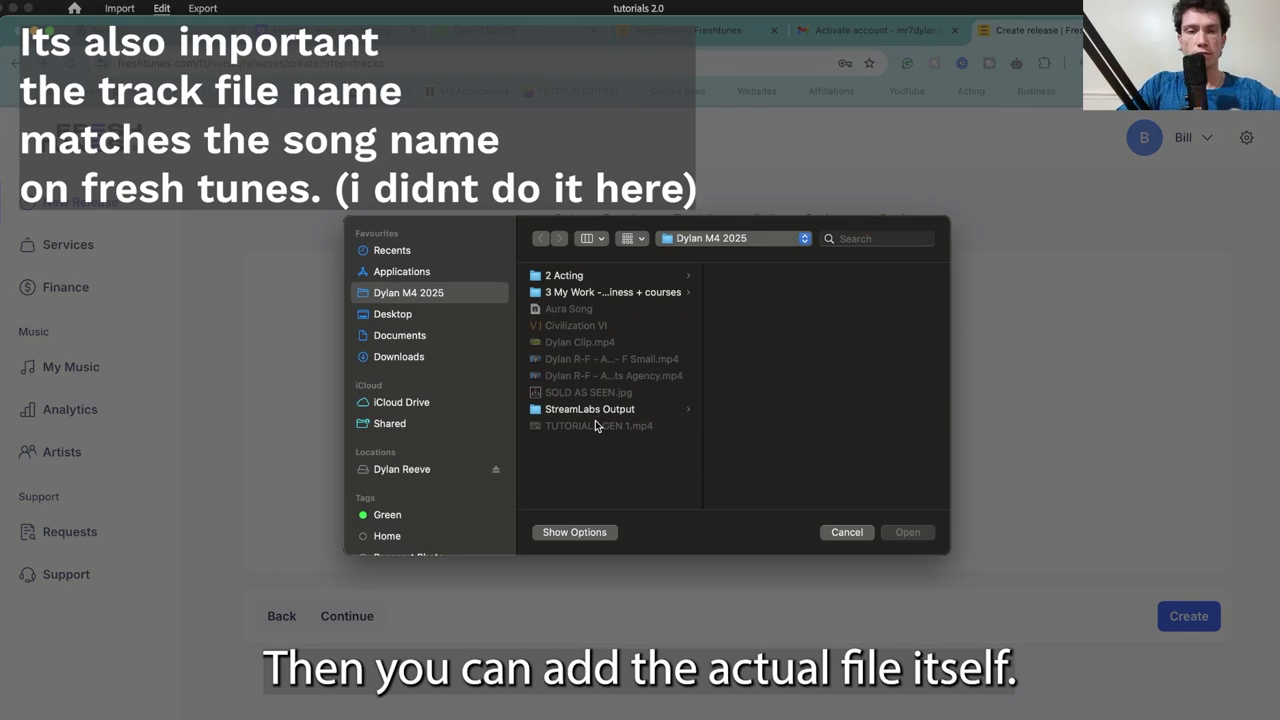
left_click(436, 360)
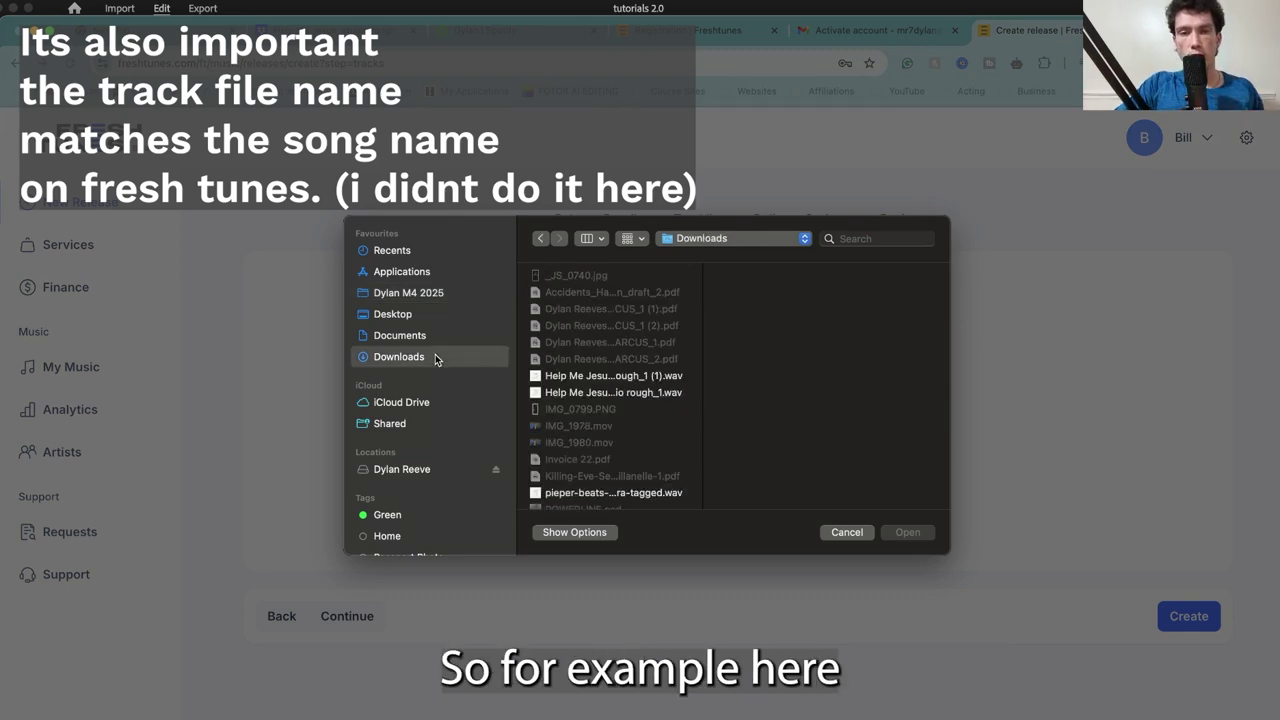
left_click(591, 393)
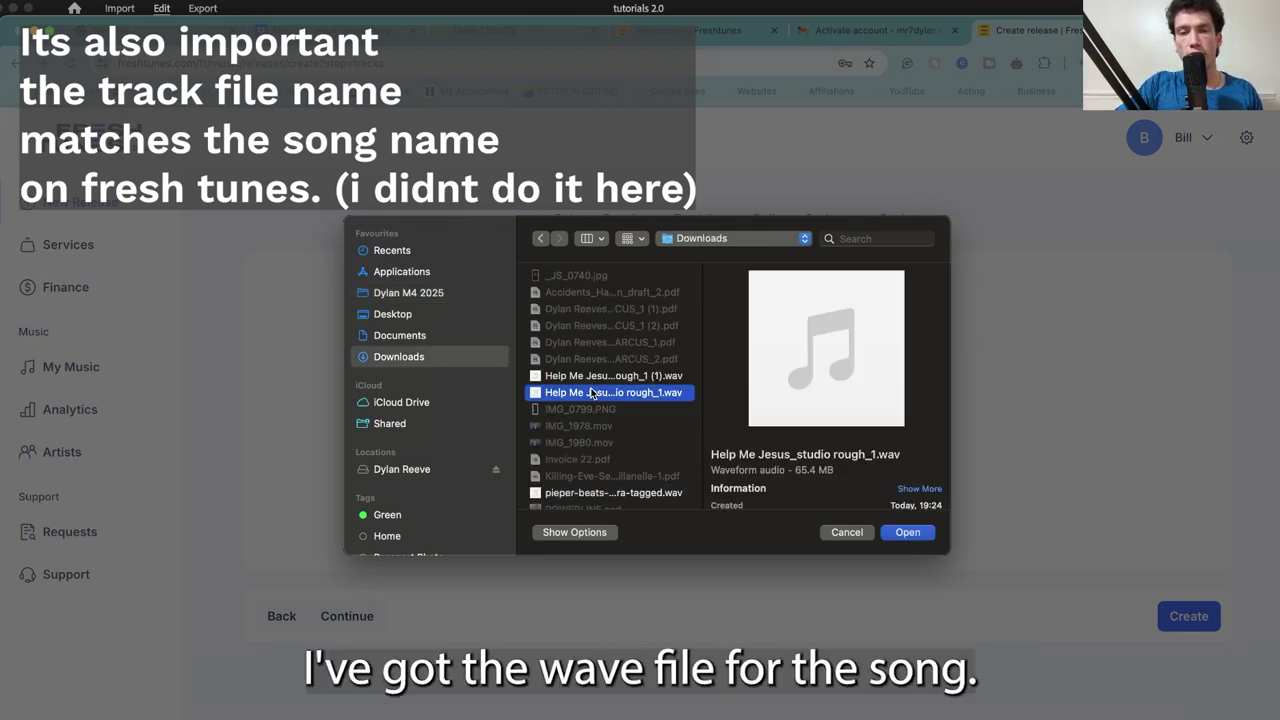
left_click(909, 533)
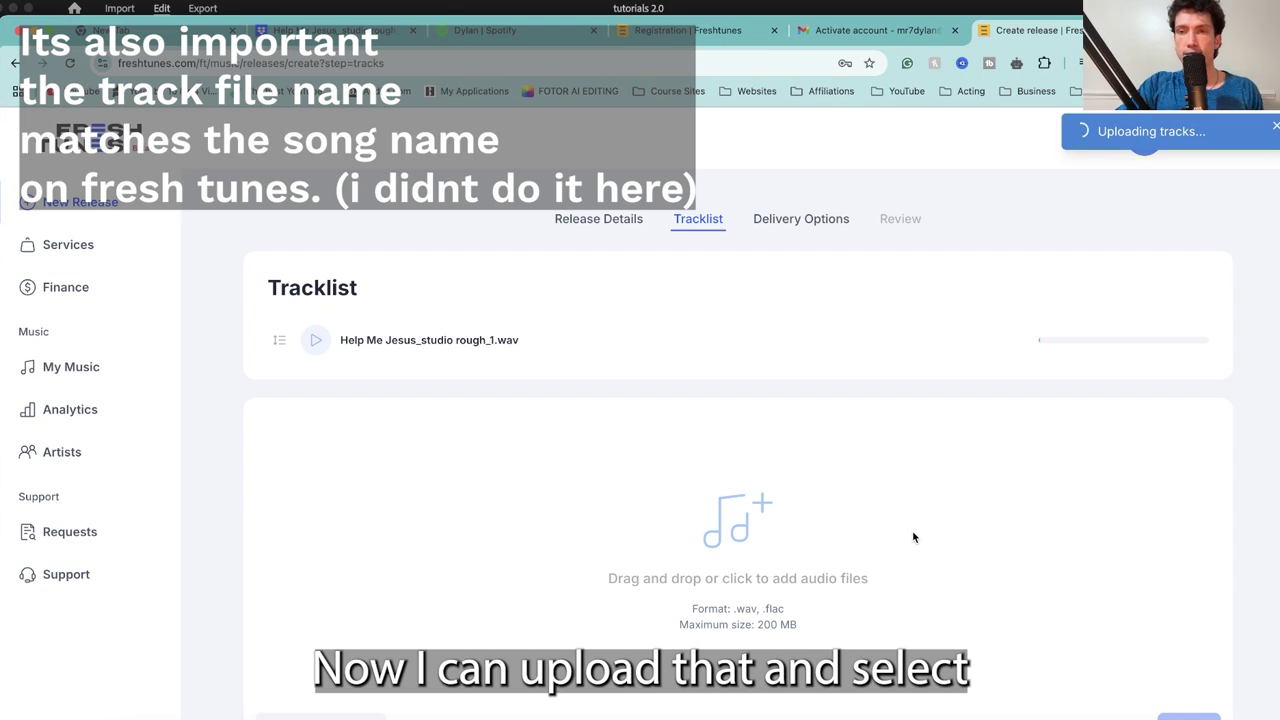
scroll(912, 537, "down", 2)
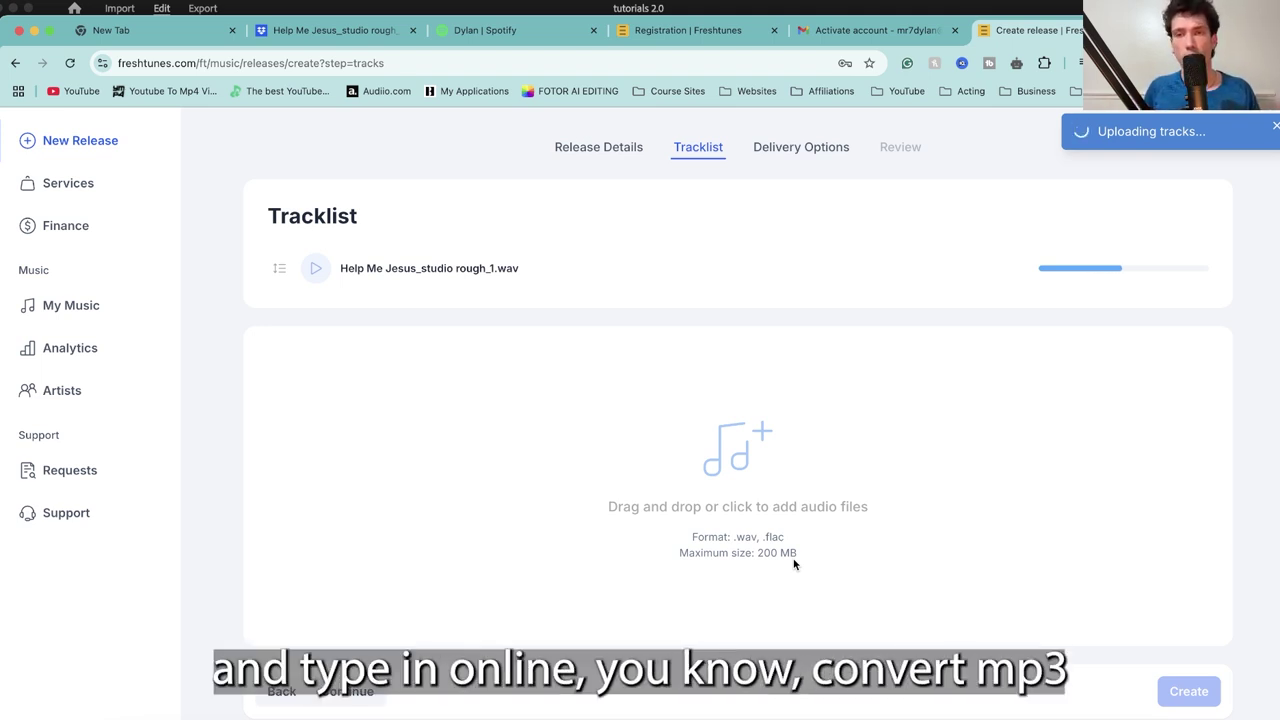
Step: Search Google for "convert mp3 to wav" on a separate page and return to the release's tracklist
key("super+t")
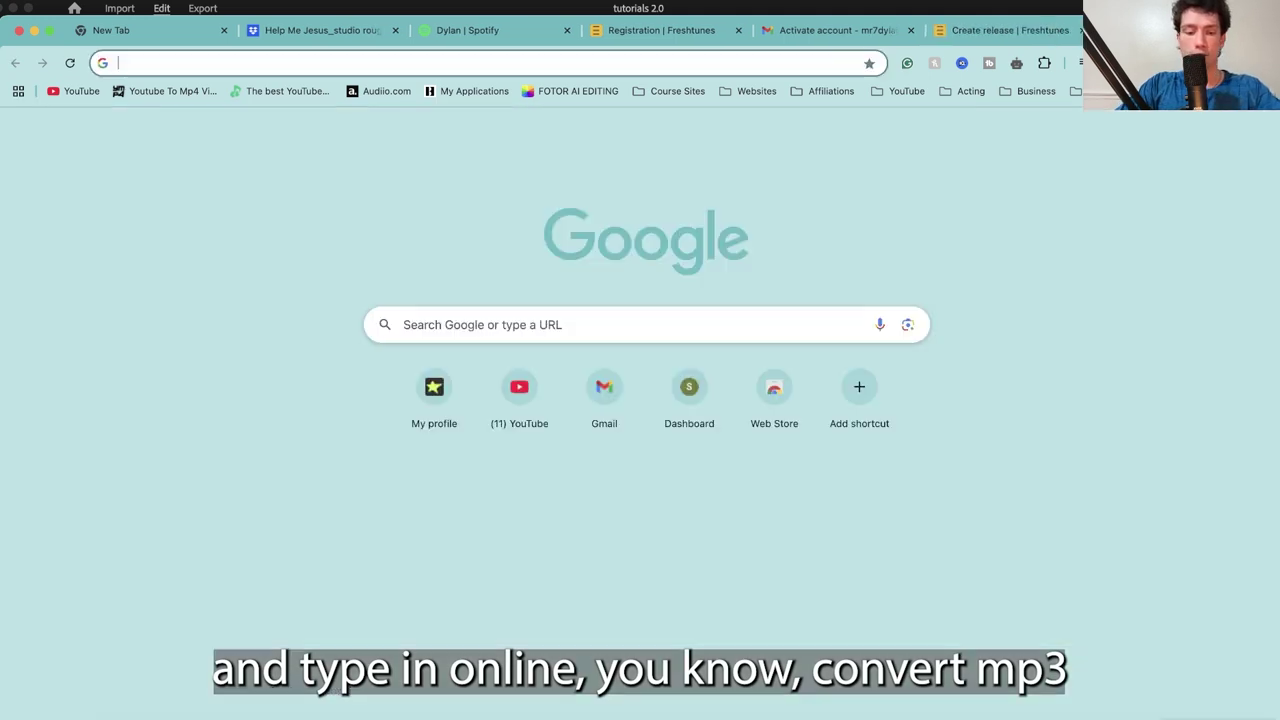
type("convert m")
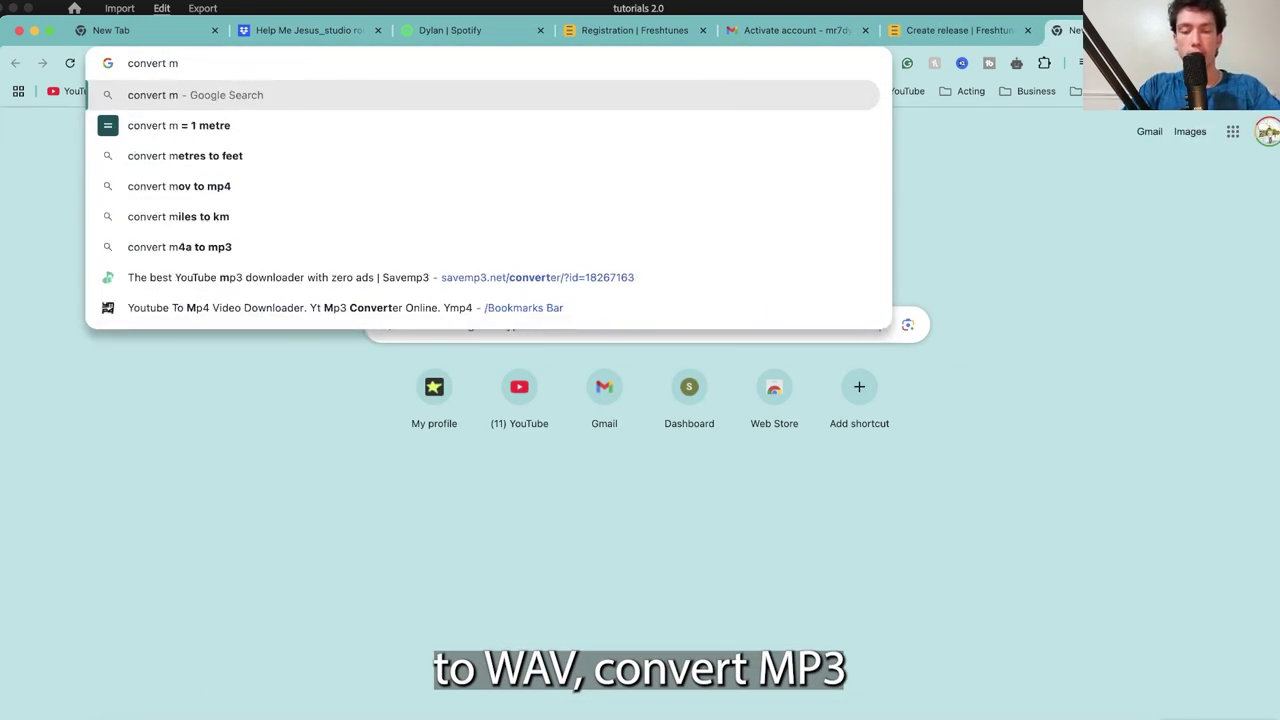
type("p3 to wav")
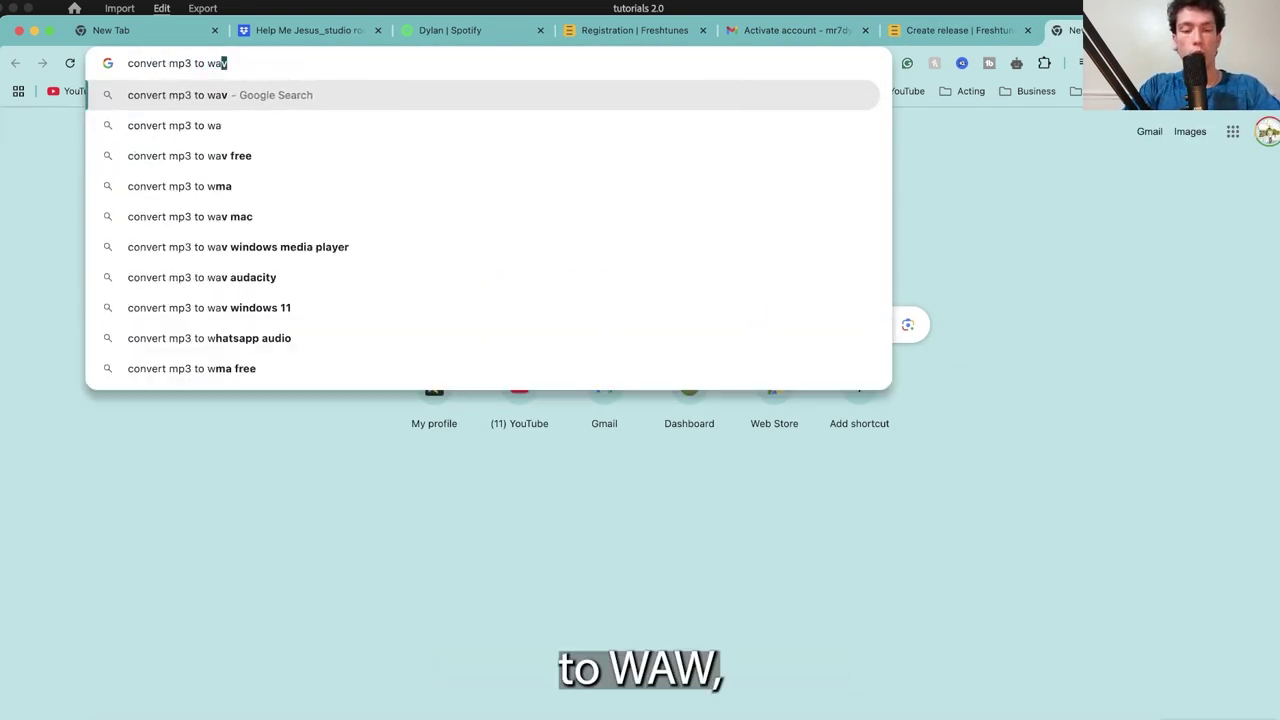
key("Return")
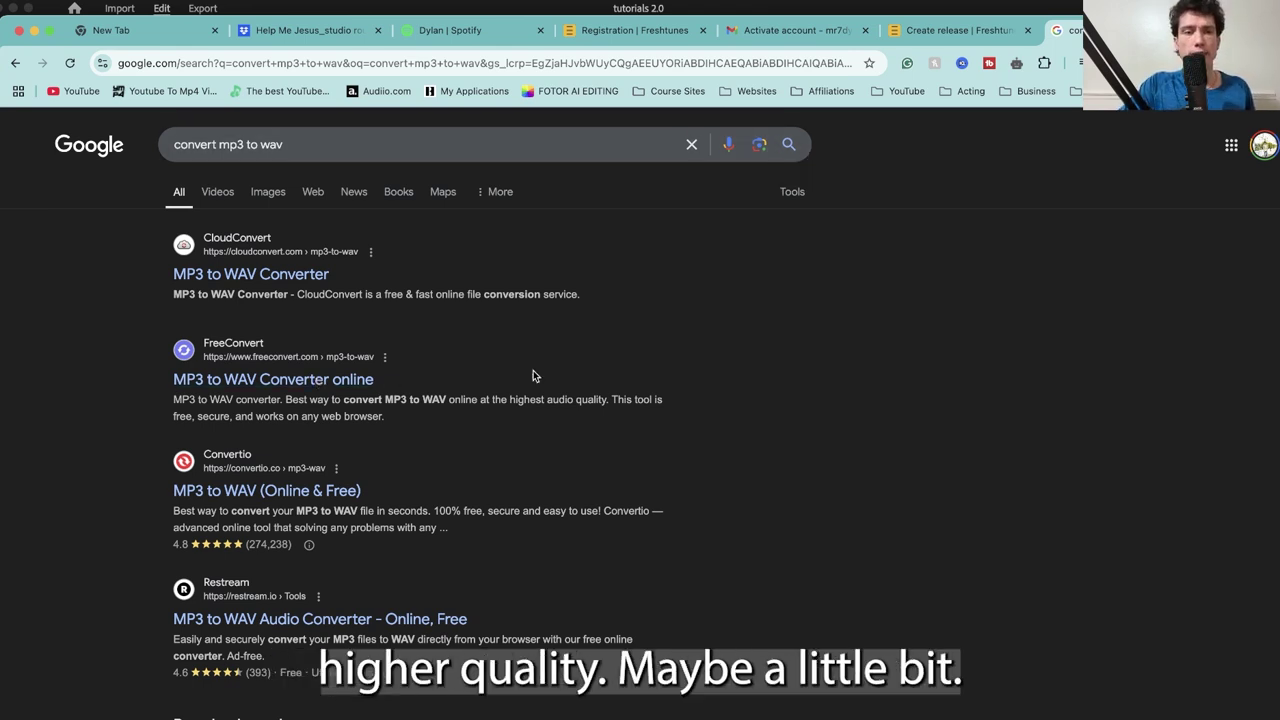
left_click(950, 30)
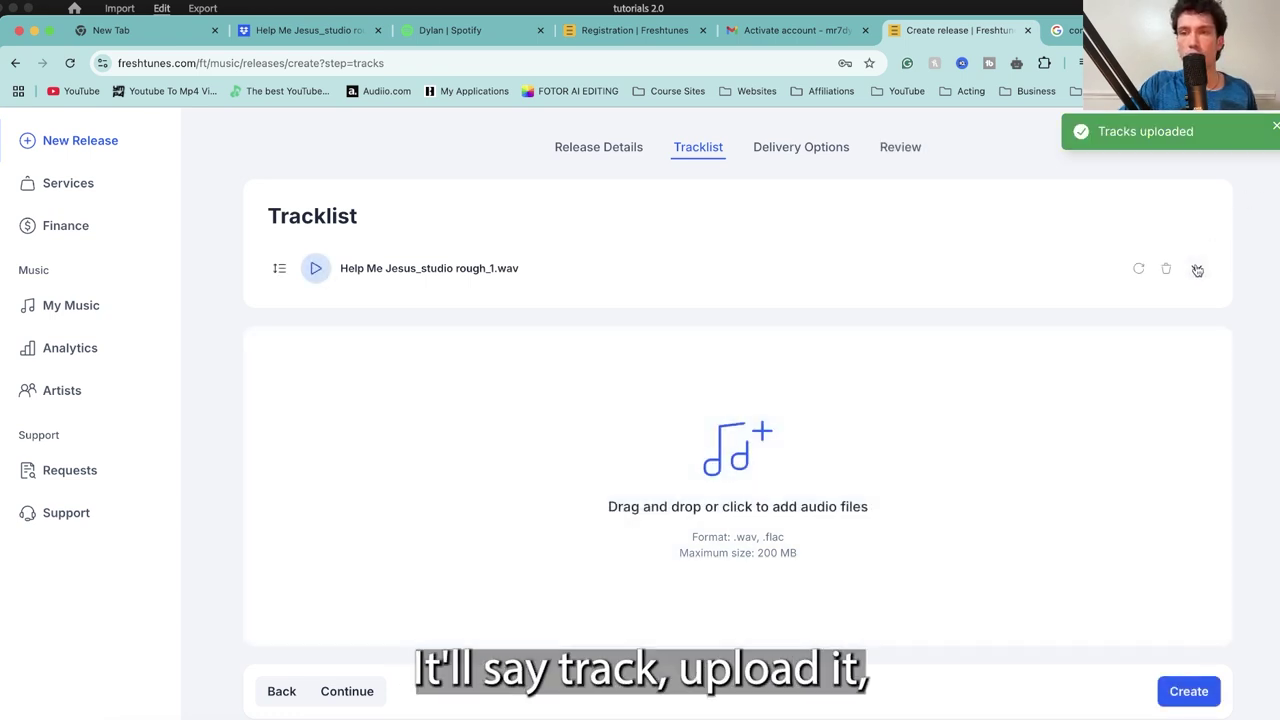
Step: Review the uploaded track's detail form and compare its title with the name in the release details
left_click(1196, 268)
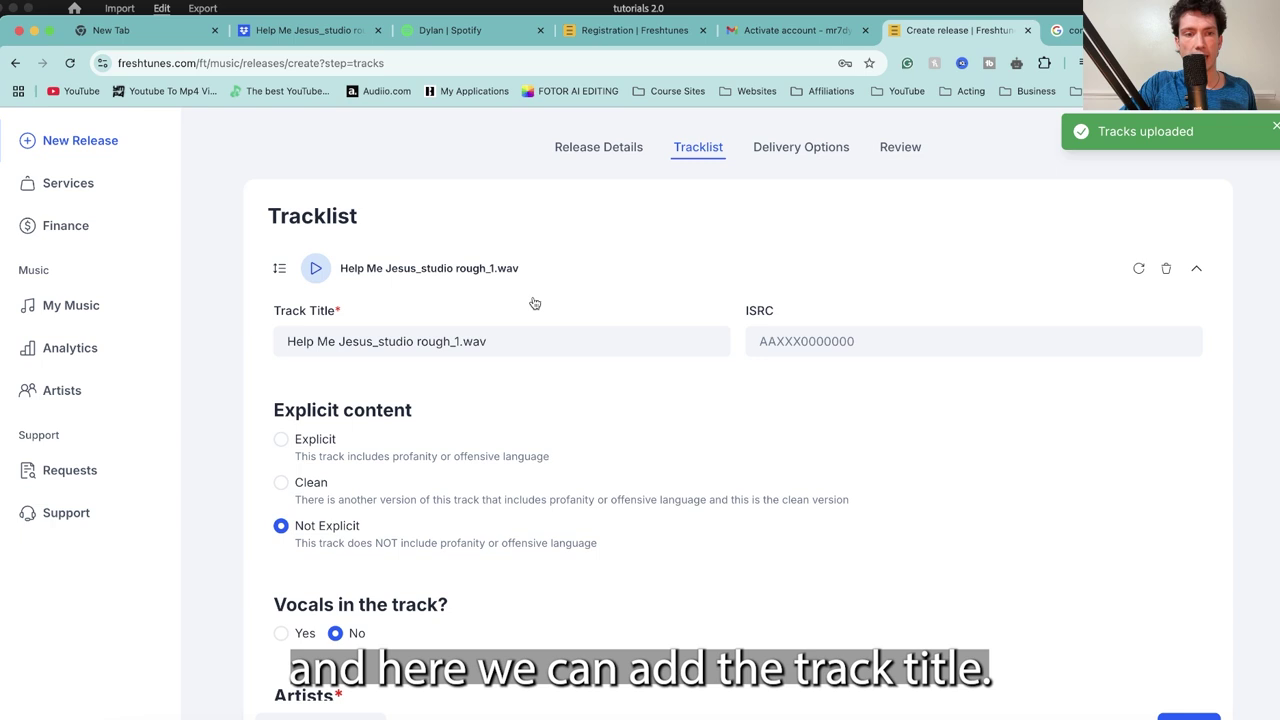
scroll(535, 303, "down", 3)
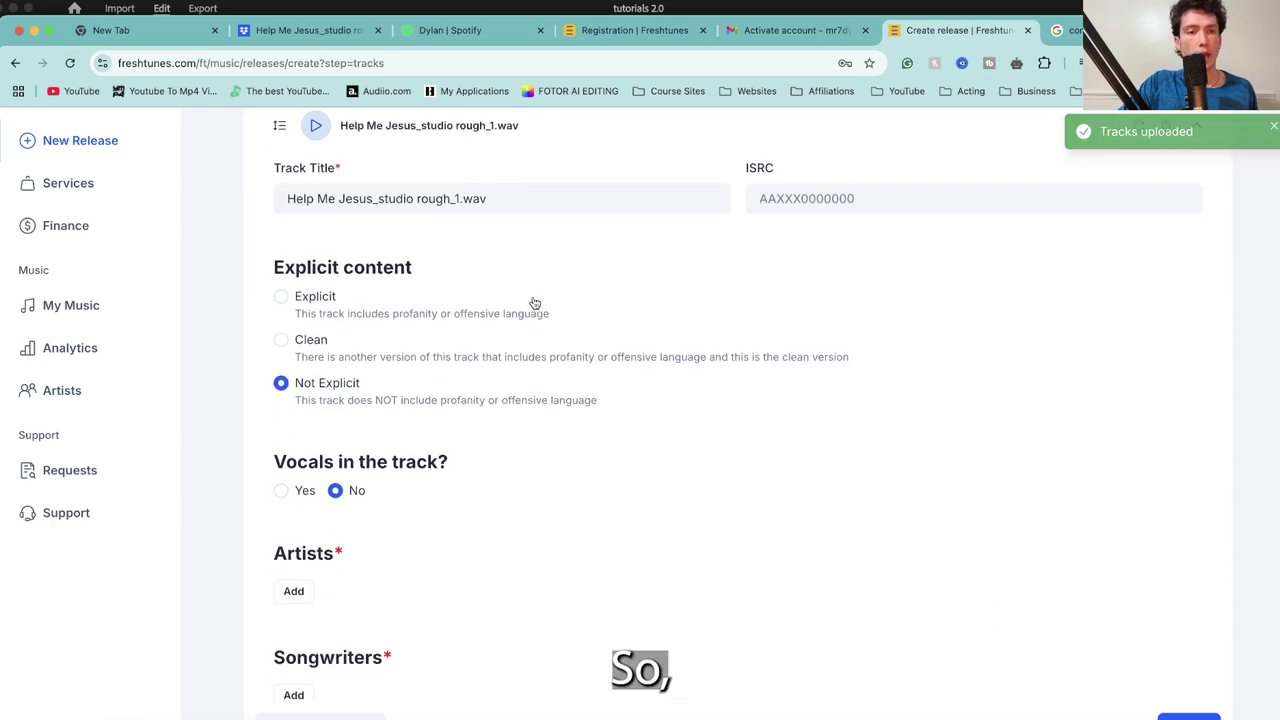
scroll(535, 303, "down", 8)
scroll(535, 303, "up", 11)
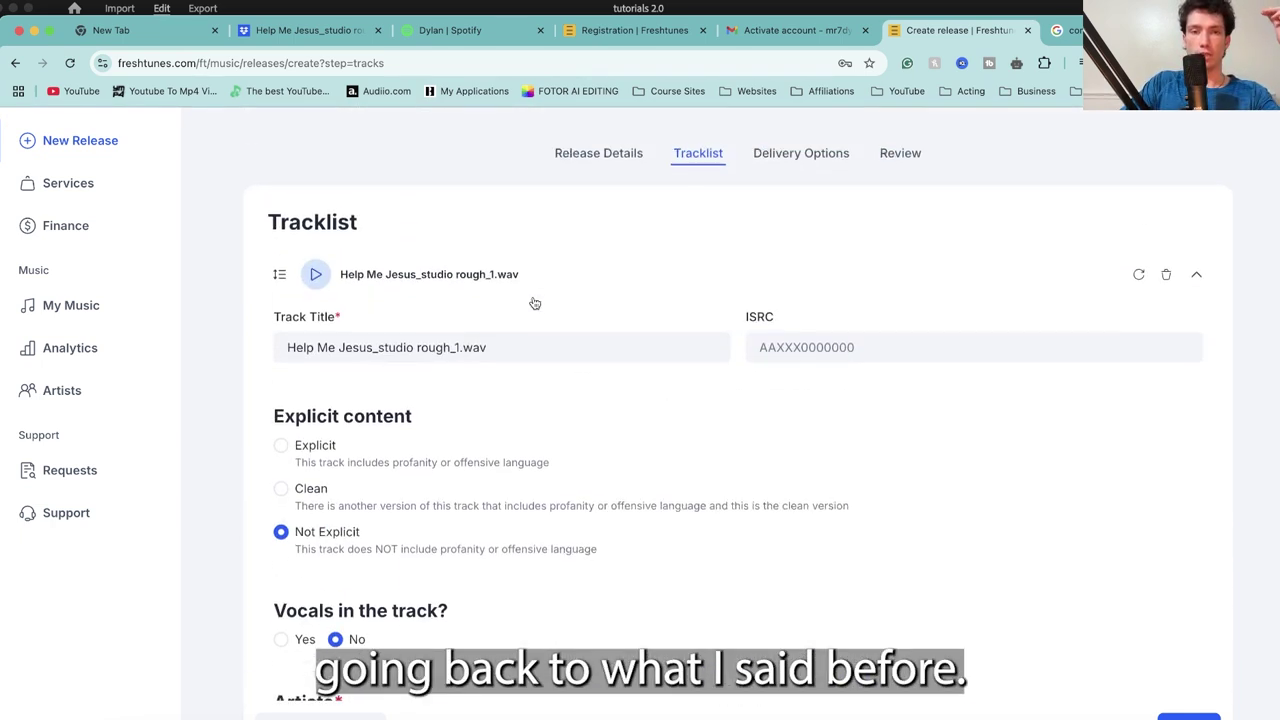
left_click(591, 160)
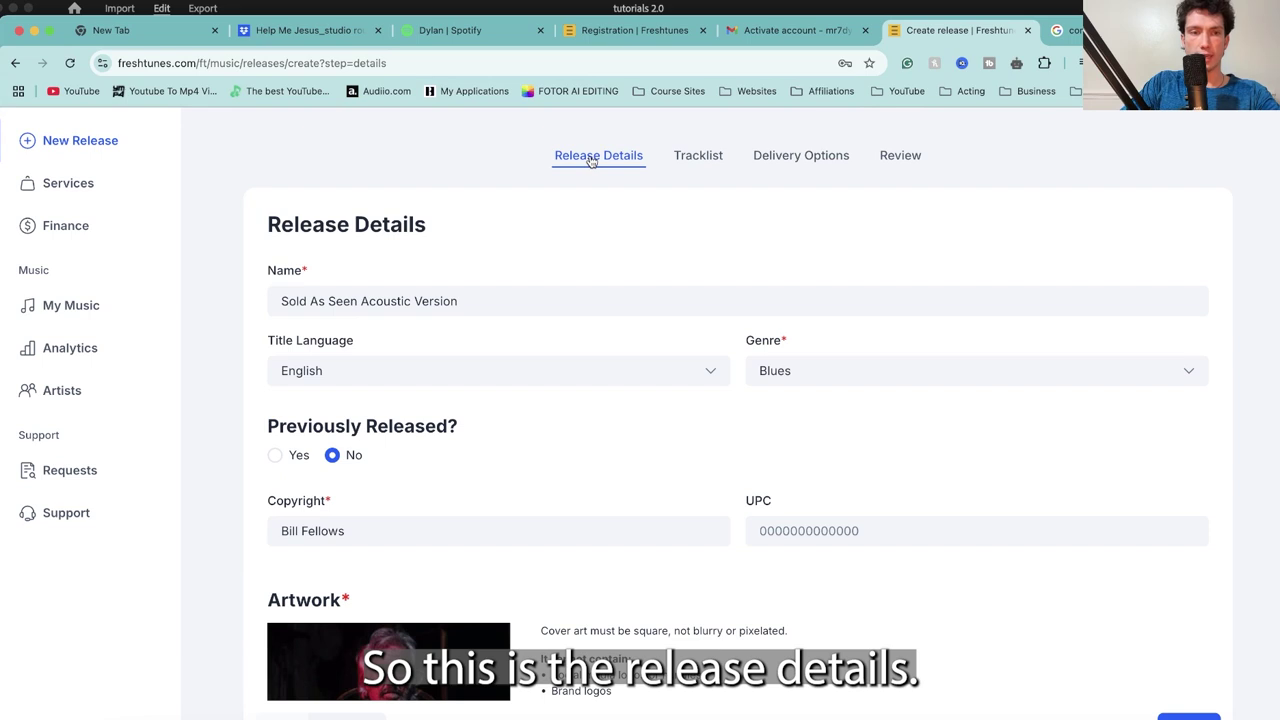
left_click(690, 157)
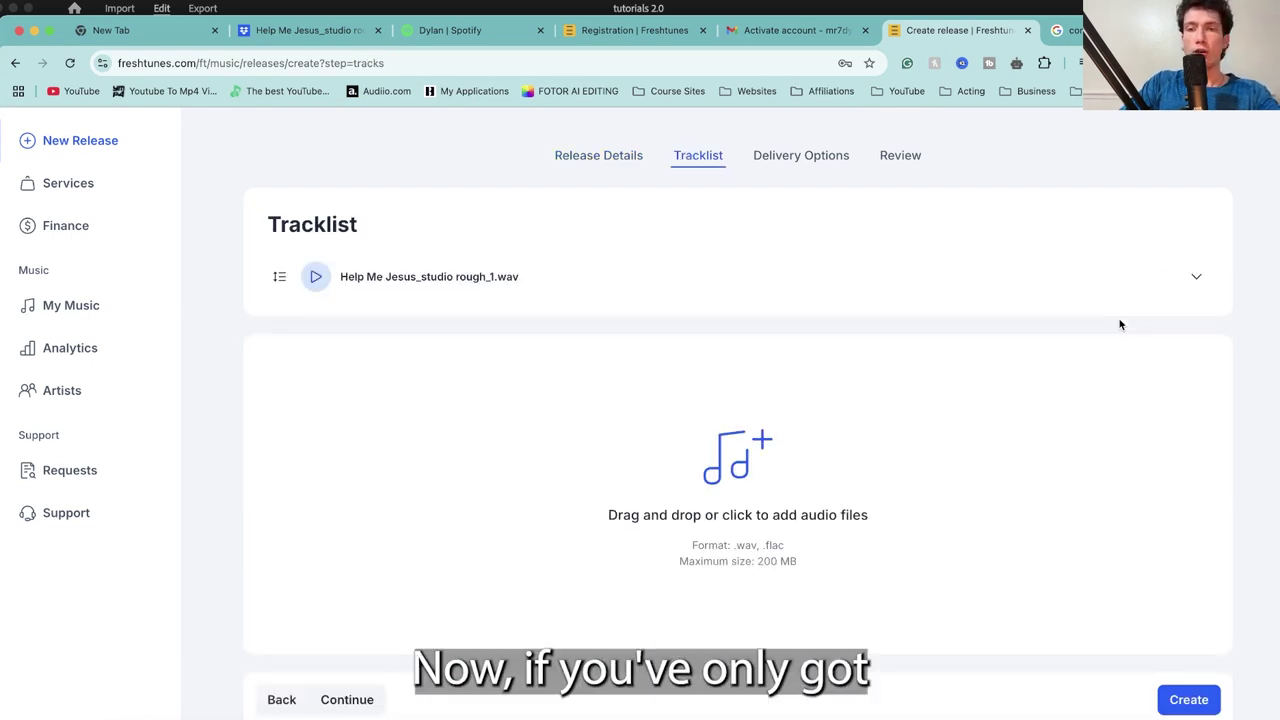
left_click(1195, 276)
Step: Copy the release name "Sold As Seen Acoustic Version" into the track title, replacing the audio file name
left_click(598, 155)
left_click(515, 314)
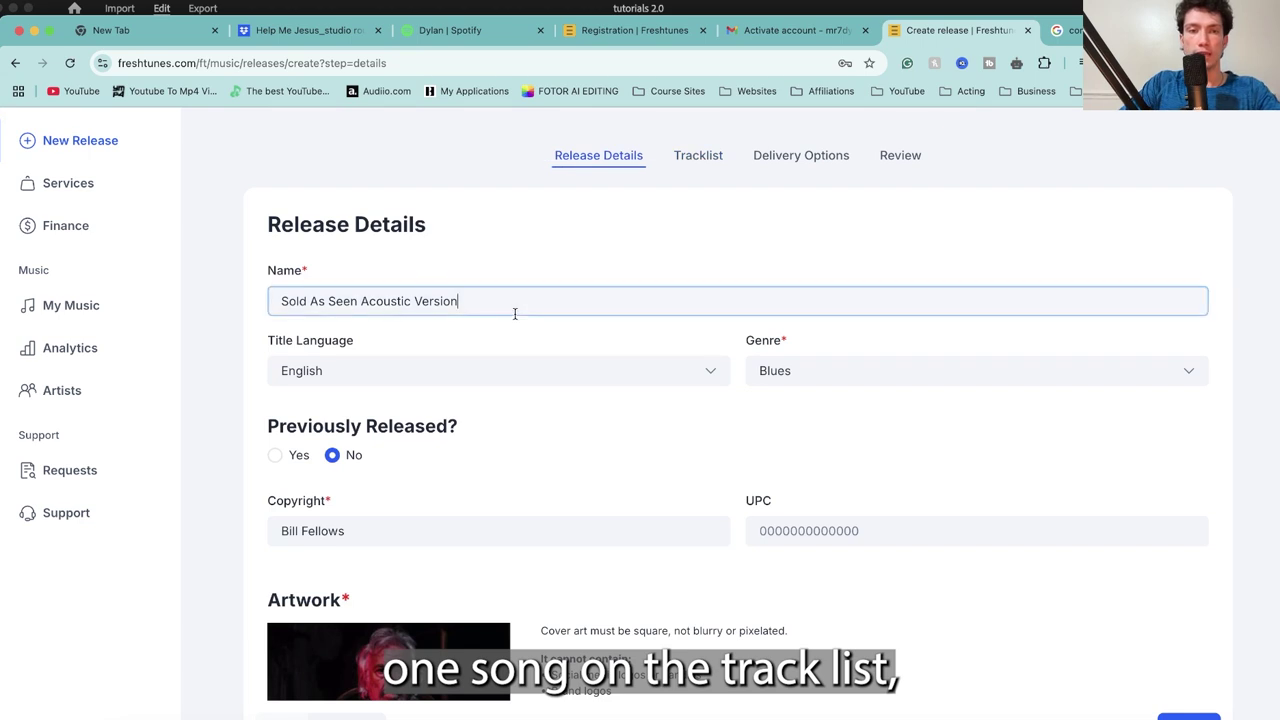
left_click_drag(515, 314, 288, 300)
key("super+c")
left_click(706, 162)
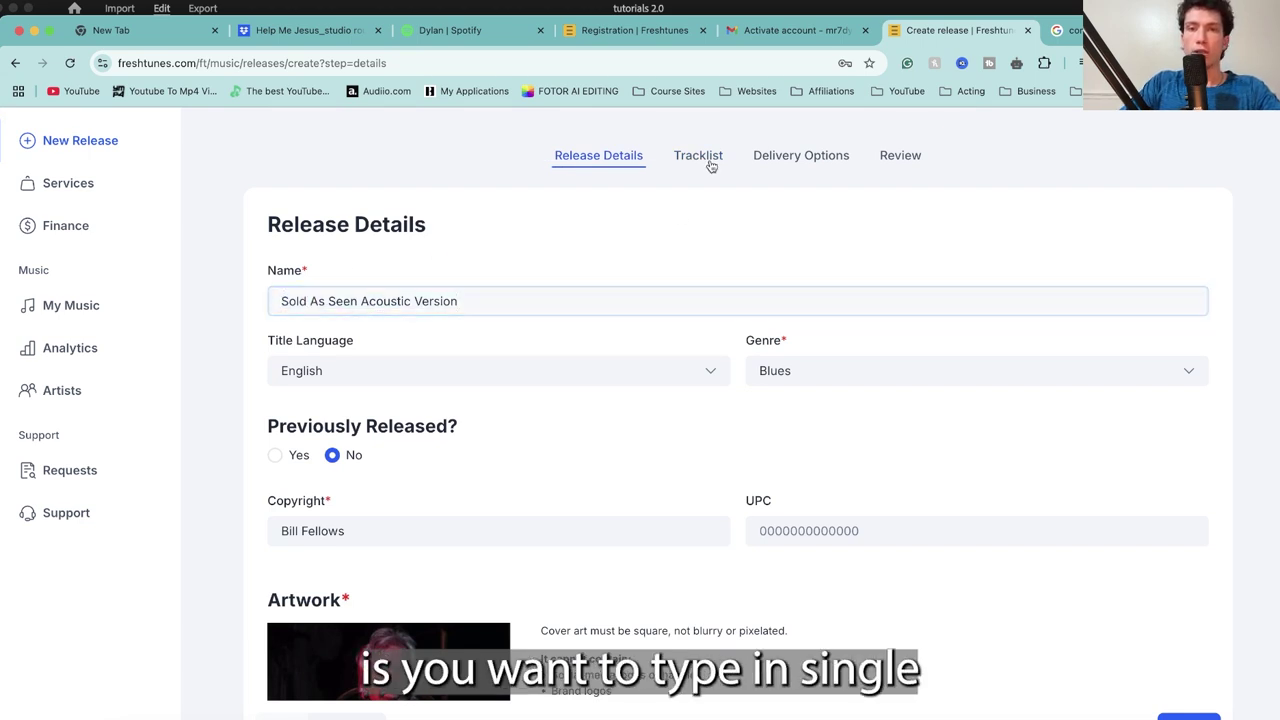
left_click(1195, 276)
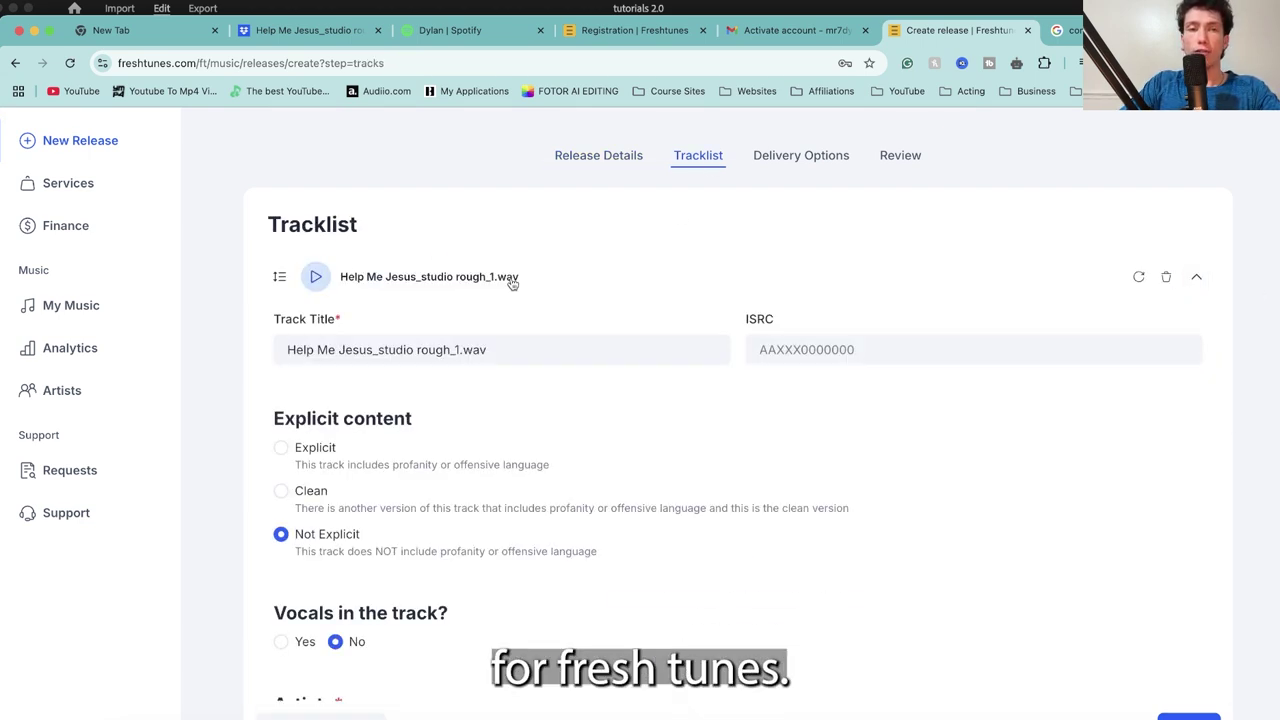
left_click_drag(503, 347, 290, 347)
key("super+v")
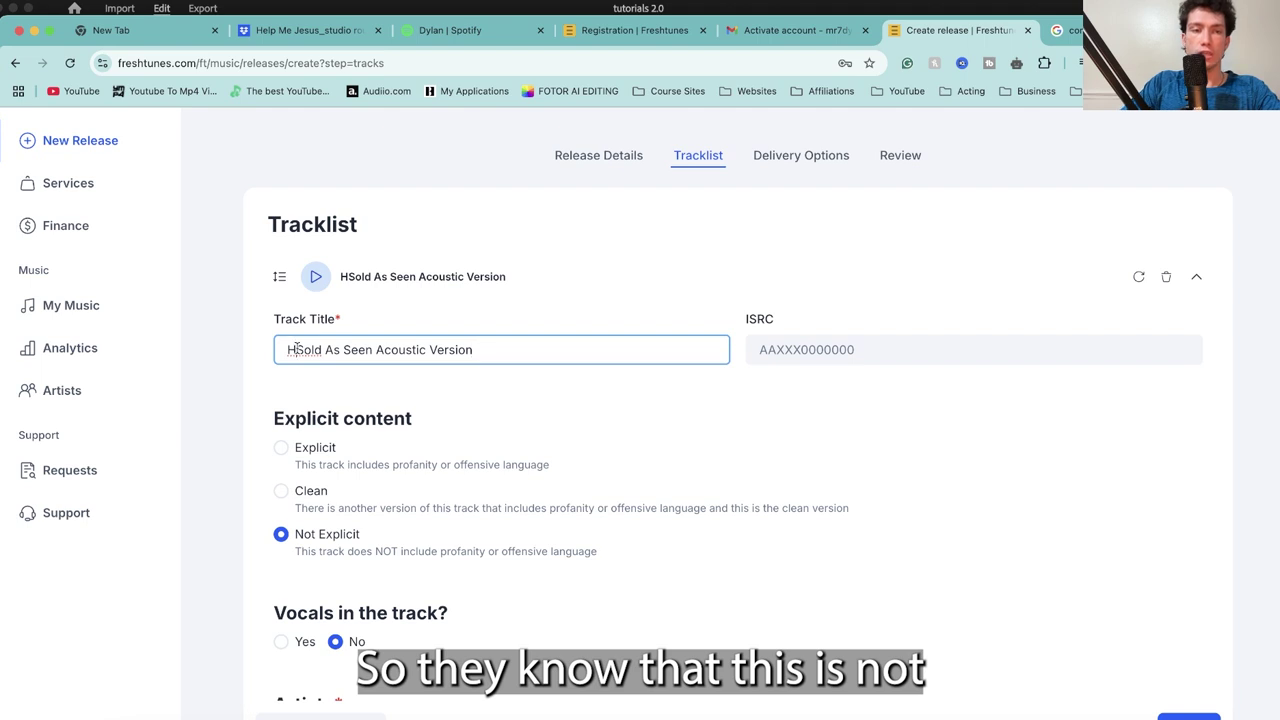
left_click(296, 349)
key("BackSpace")
Step: Append "Single" to the track title so it reads "Sold As Seen Acoustic Version Single"
type("V")
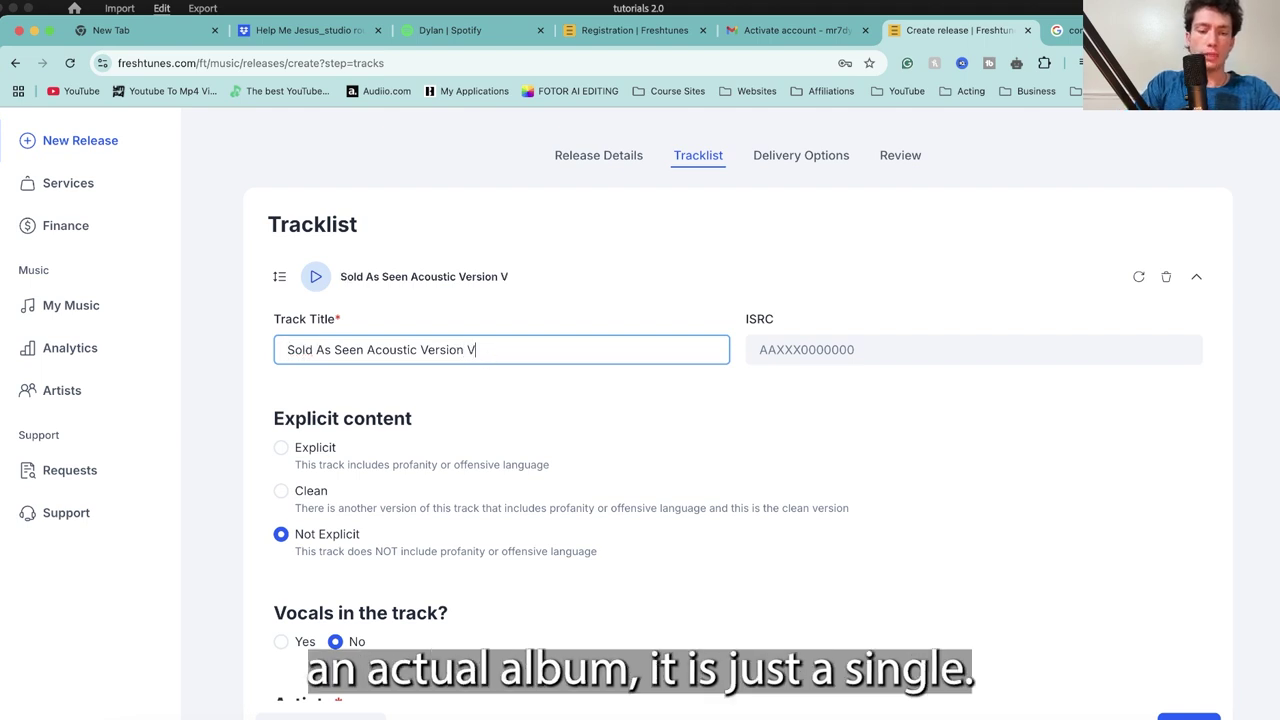
type("ersion")
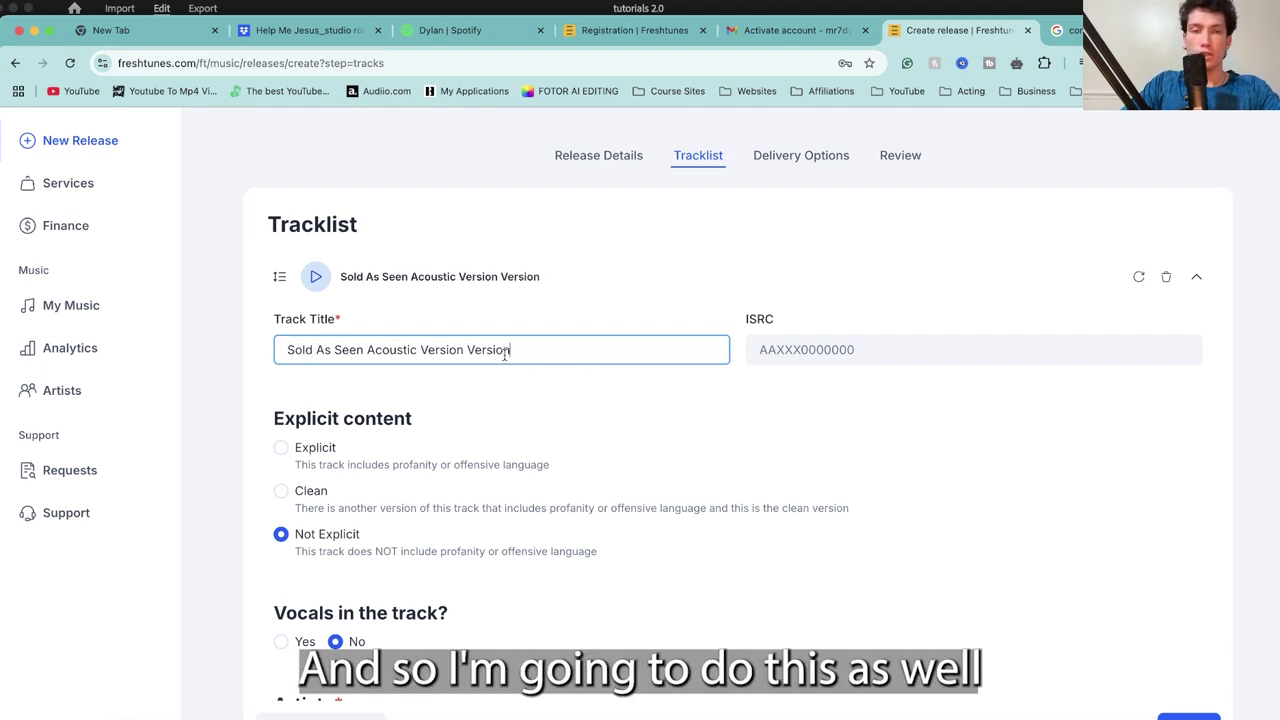
double_click(469, 350)
type("Single")
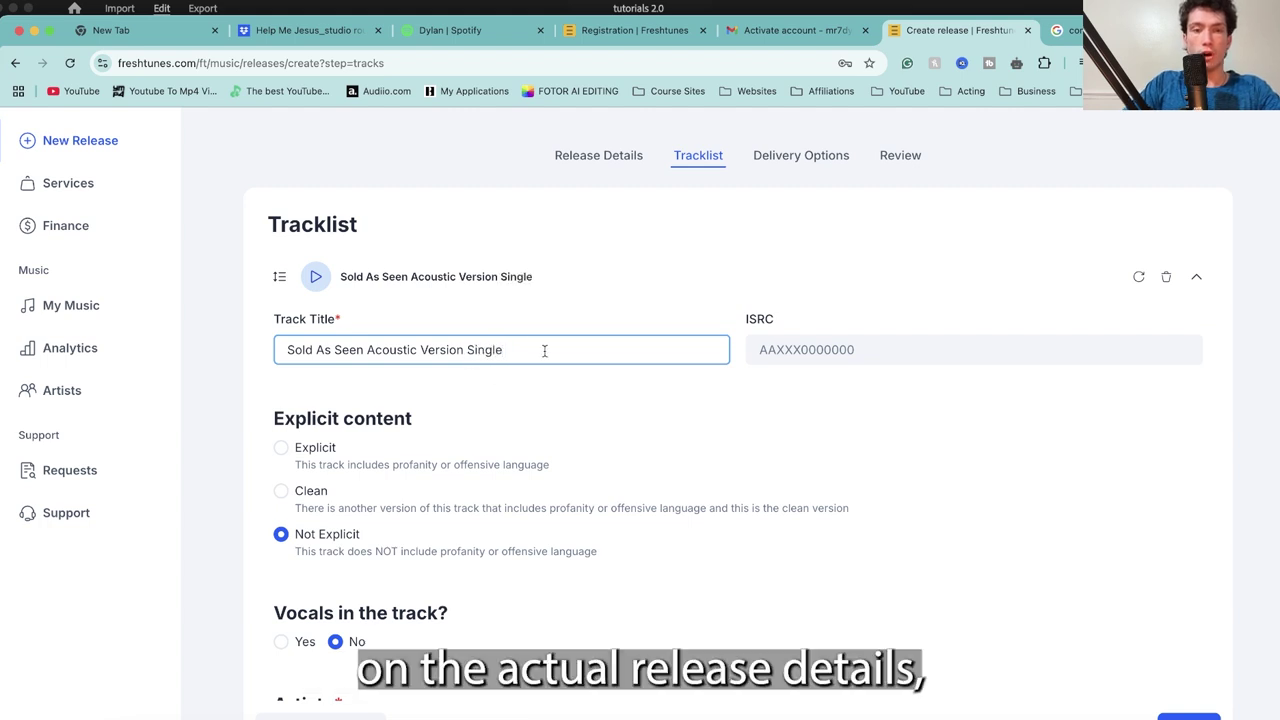
Step: Append "Single" to the name in the release details, matching the track title
left_click_drag(544, 350, 250, 352)
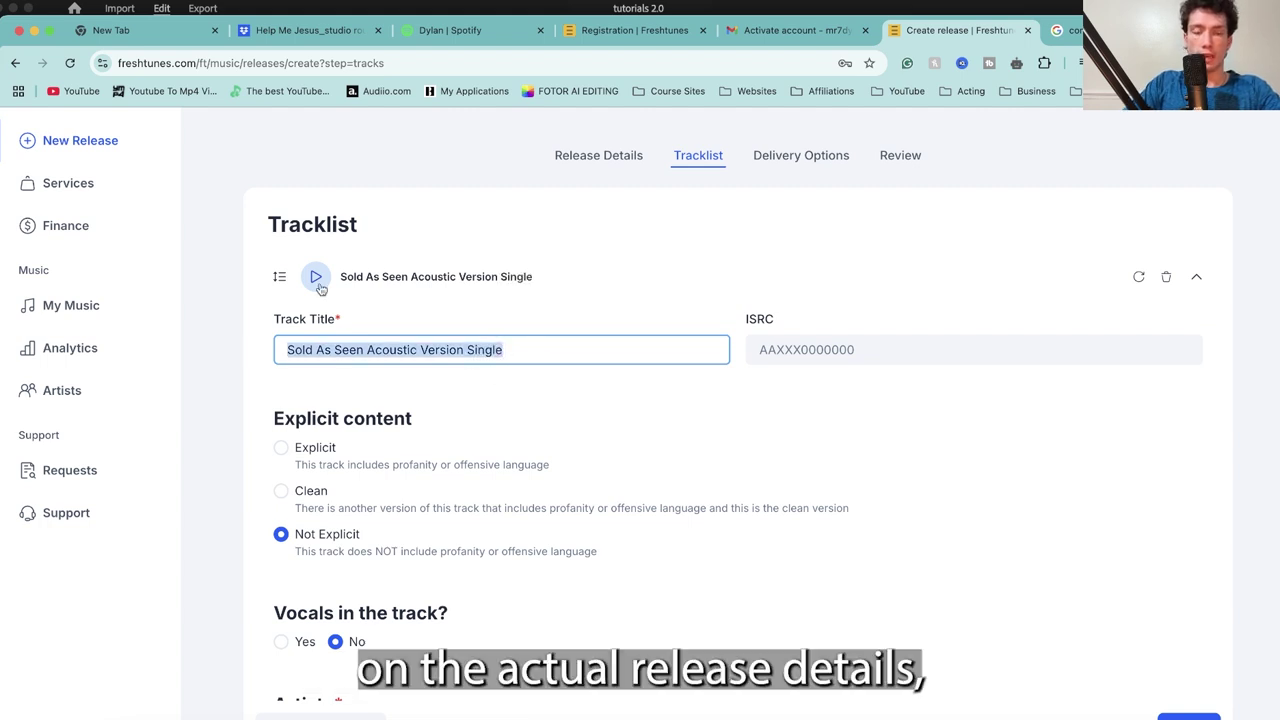
left_click(586, 155)
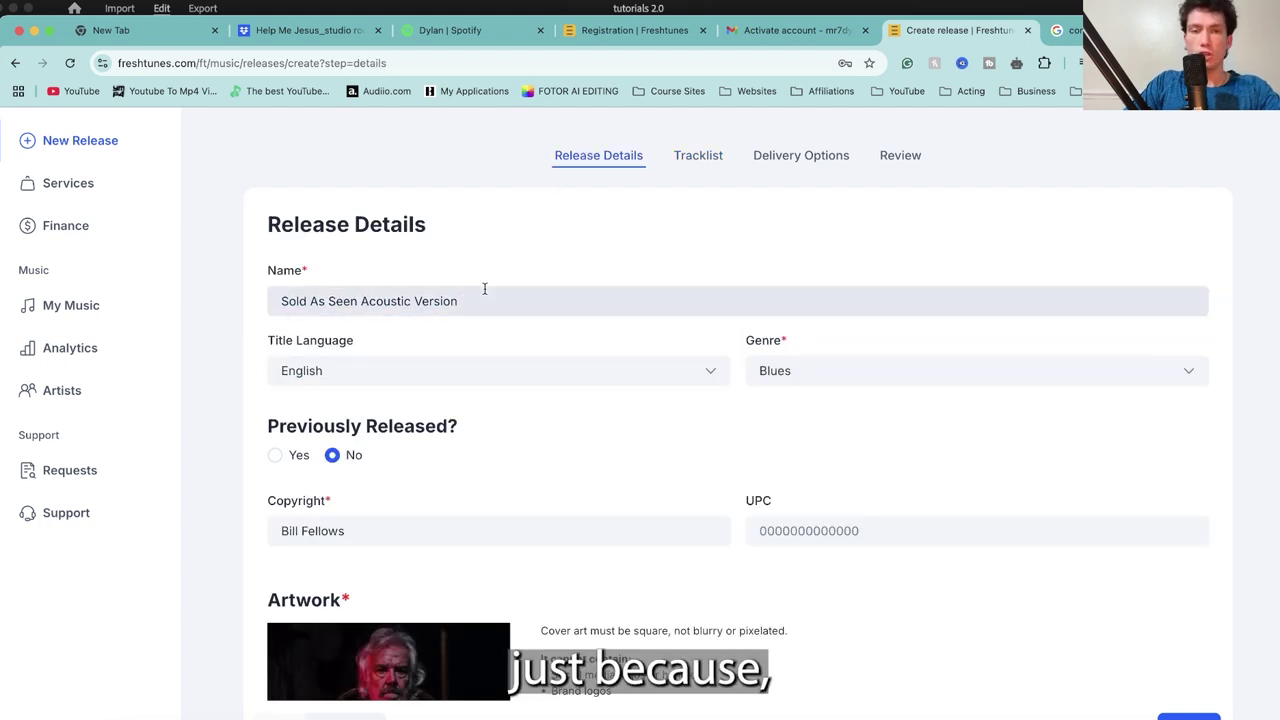
left_click(484, 304)
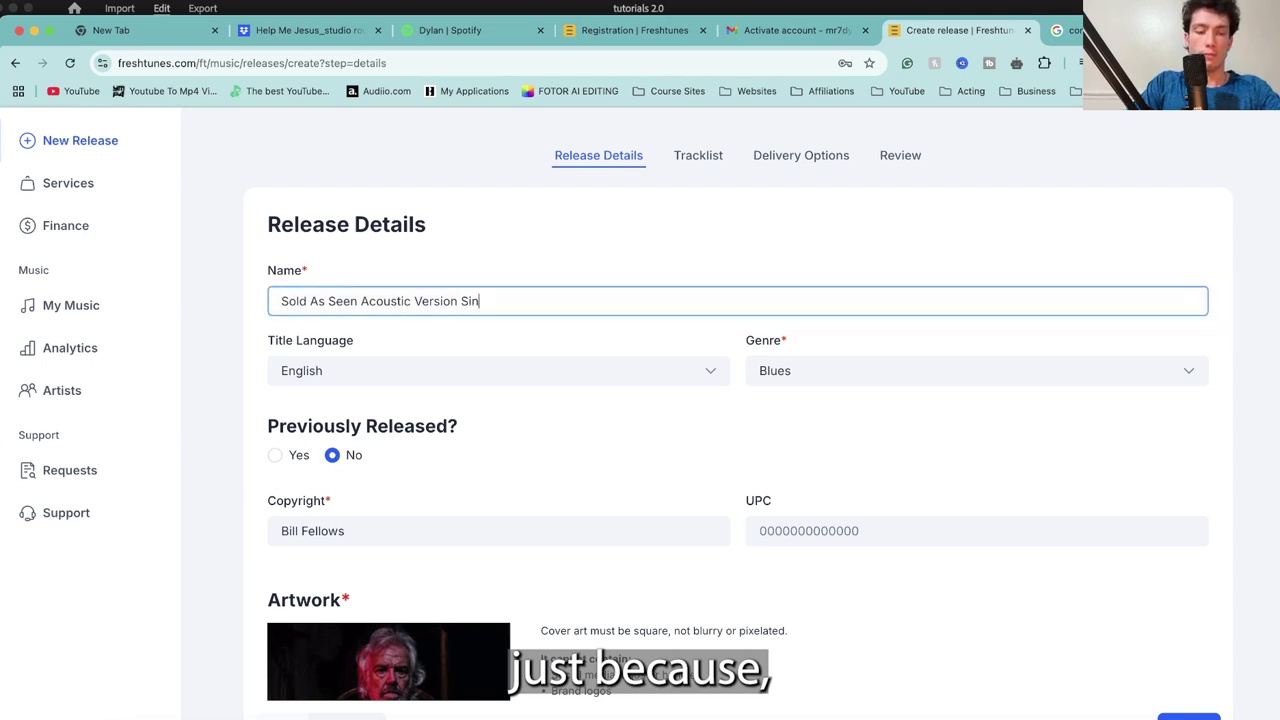
type("gle")
Step: Reopen the track's details and examine the explicit content, vocals, artists, songwriters and contributors settings
left_click(716, 168)
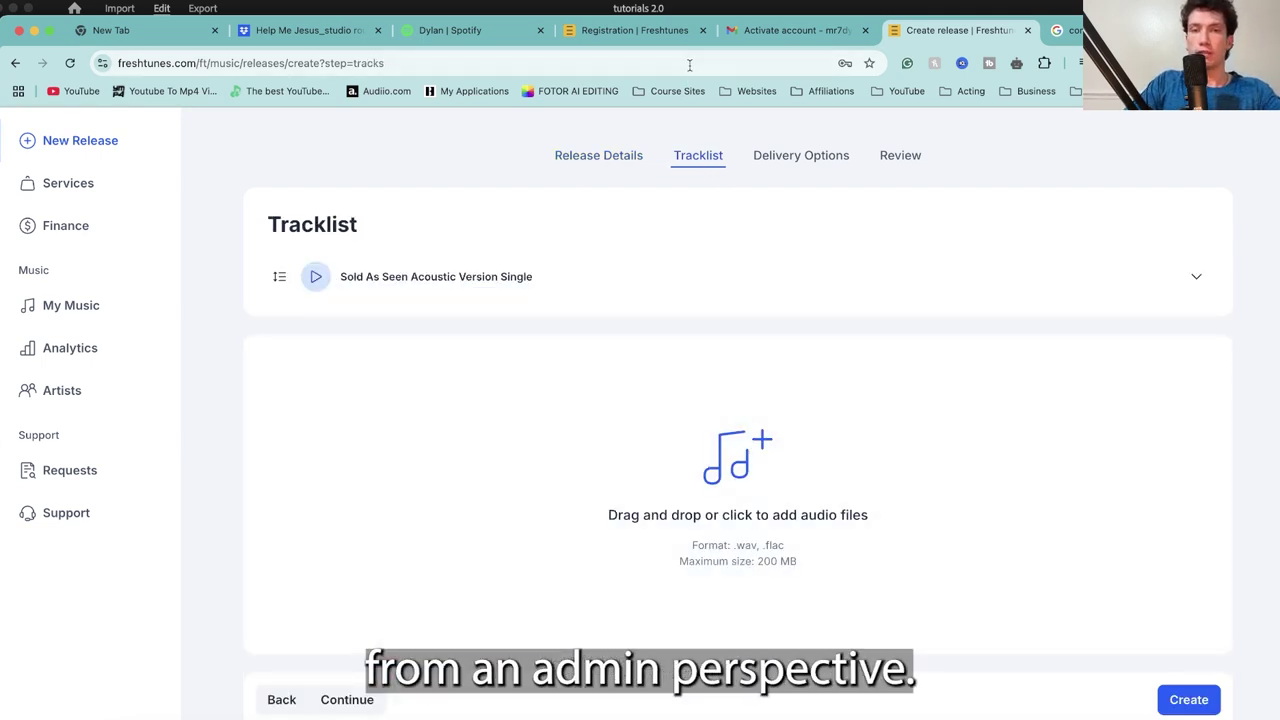
left_click(1200, 273)
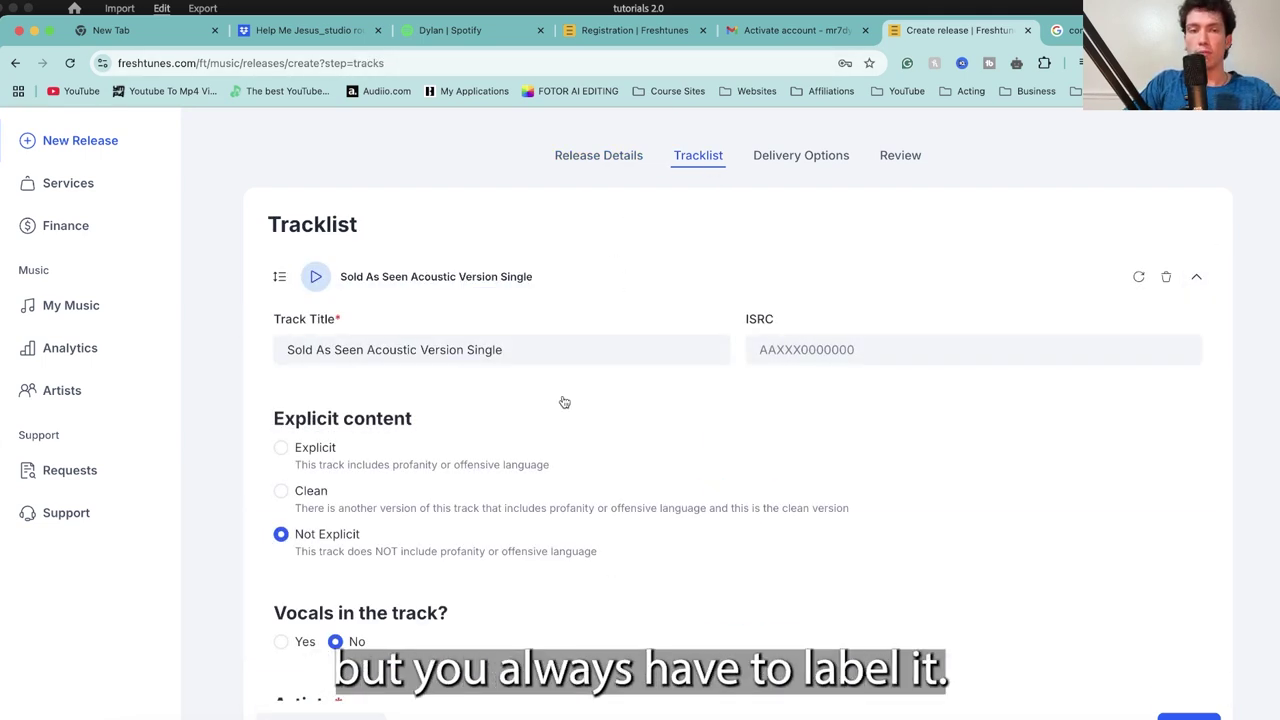
scroll(563, 401, "down", 2)
scroll(318, 363, "down", 1)
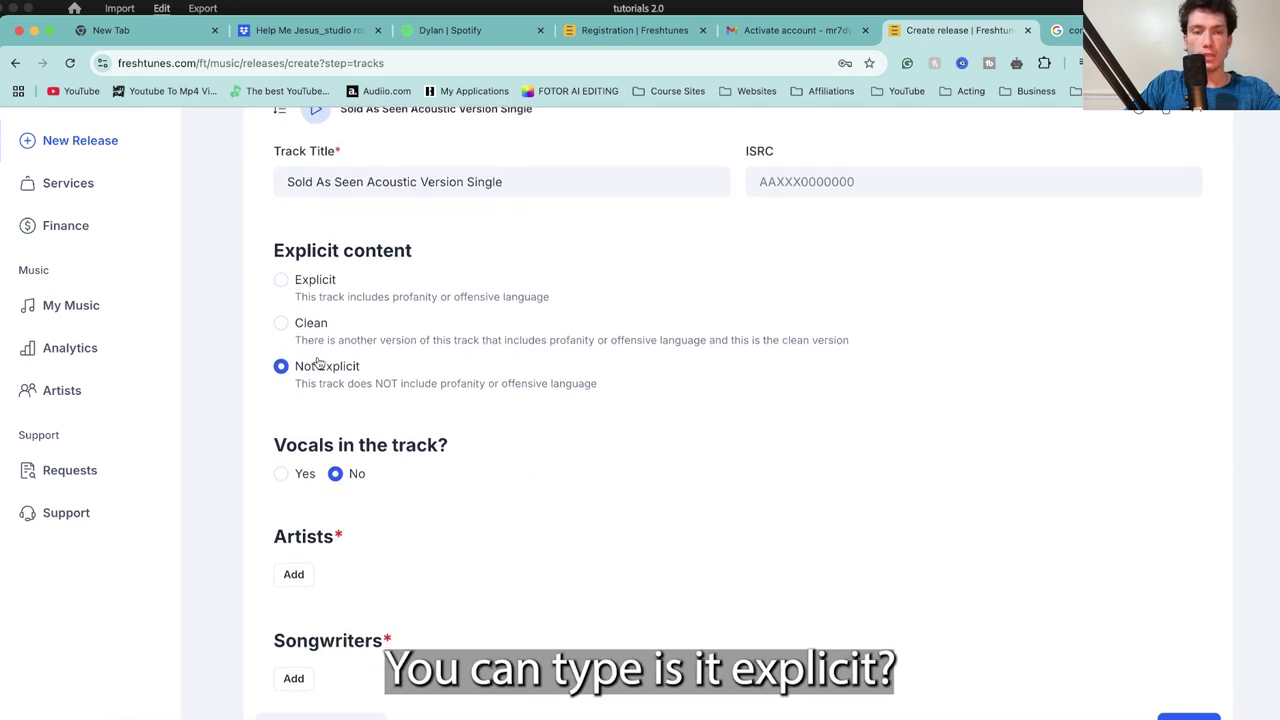
scroll(329, 343, "down", 2)
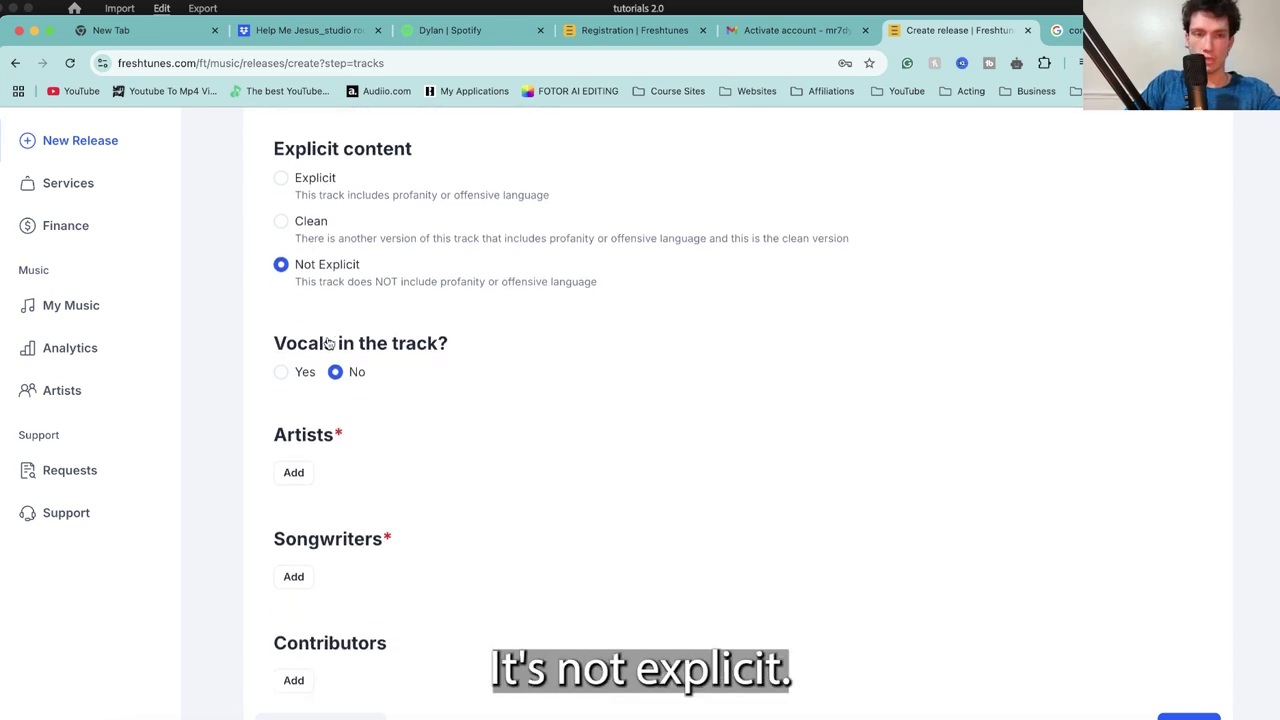
scroll(329, 343, "down", 2)
scroll(329, 340, "up", 2)
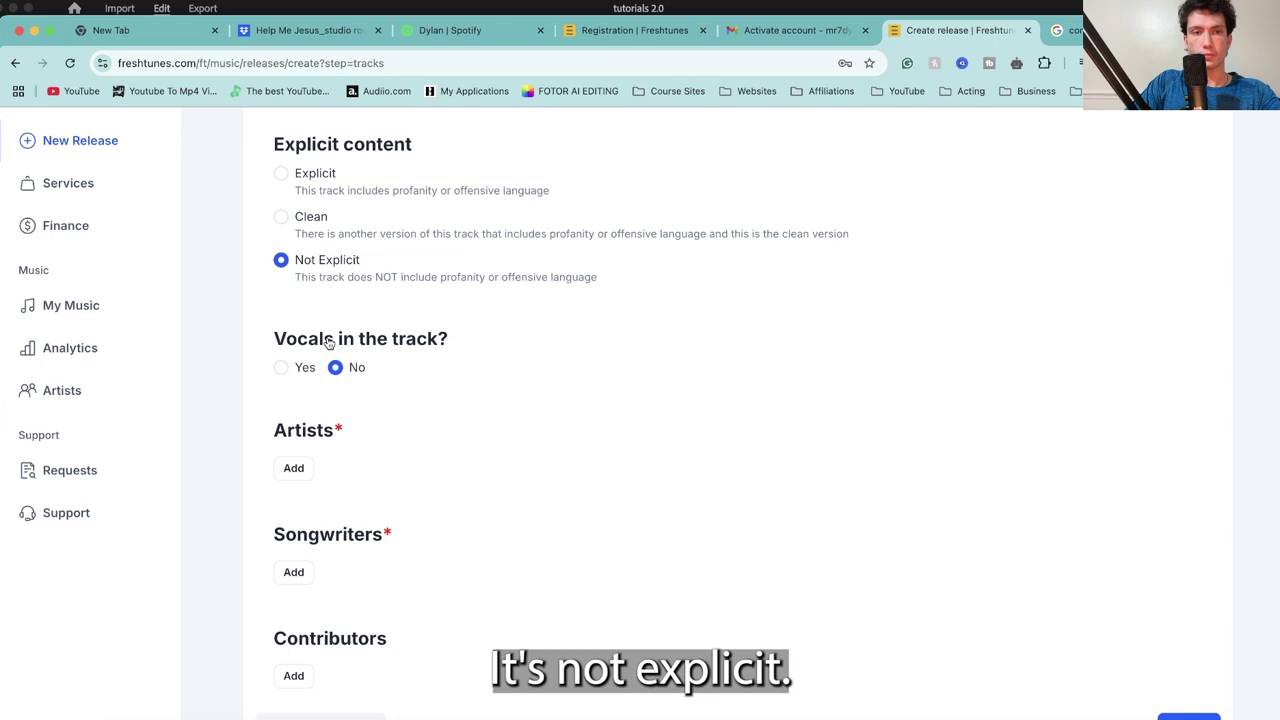
scroll(329, 343, "down", 1)
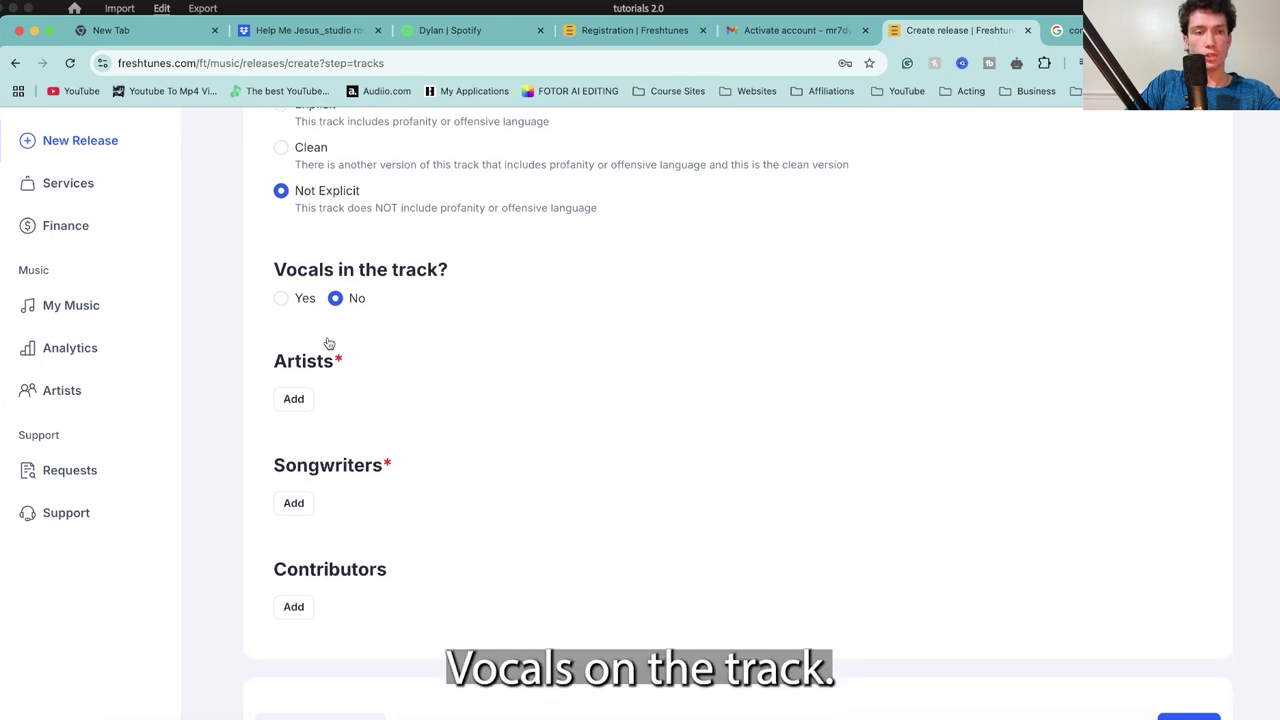
Step: Start adding an artist to the track and try to find the artist by full name in the existing entries
left_click(304, 402)
left_click(578, 258)
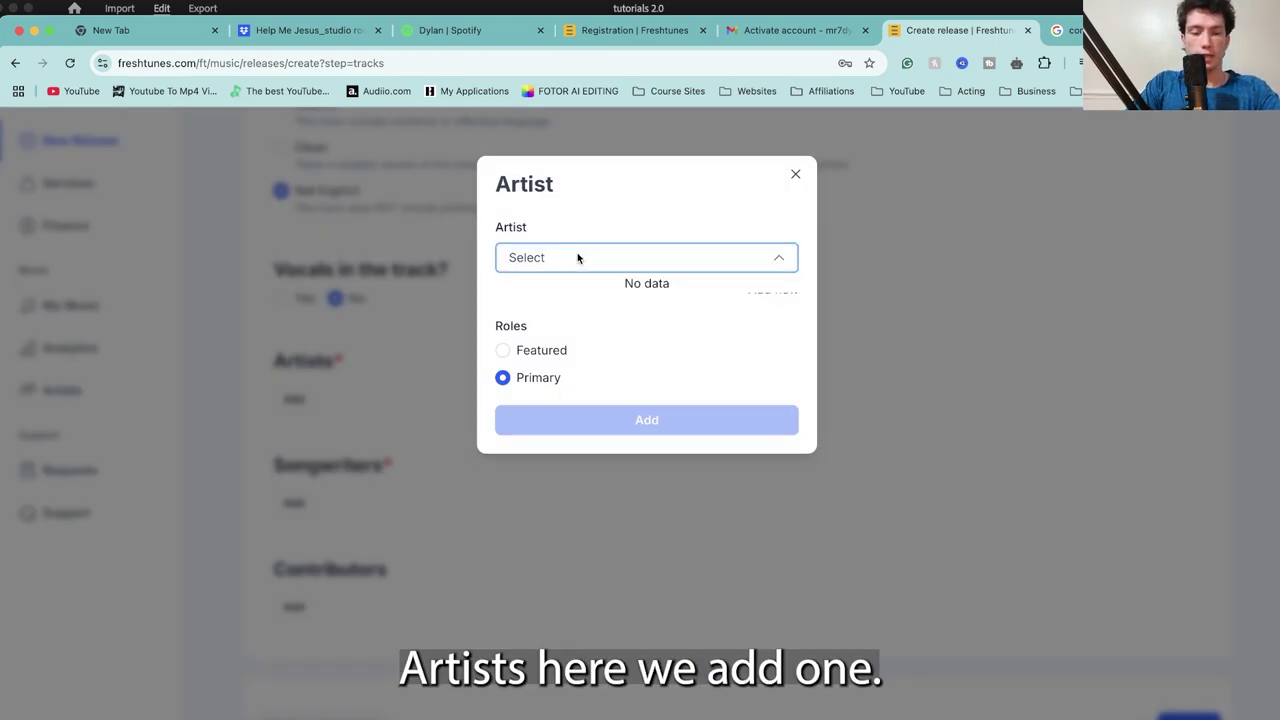
type("Bill Fellows")
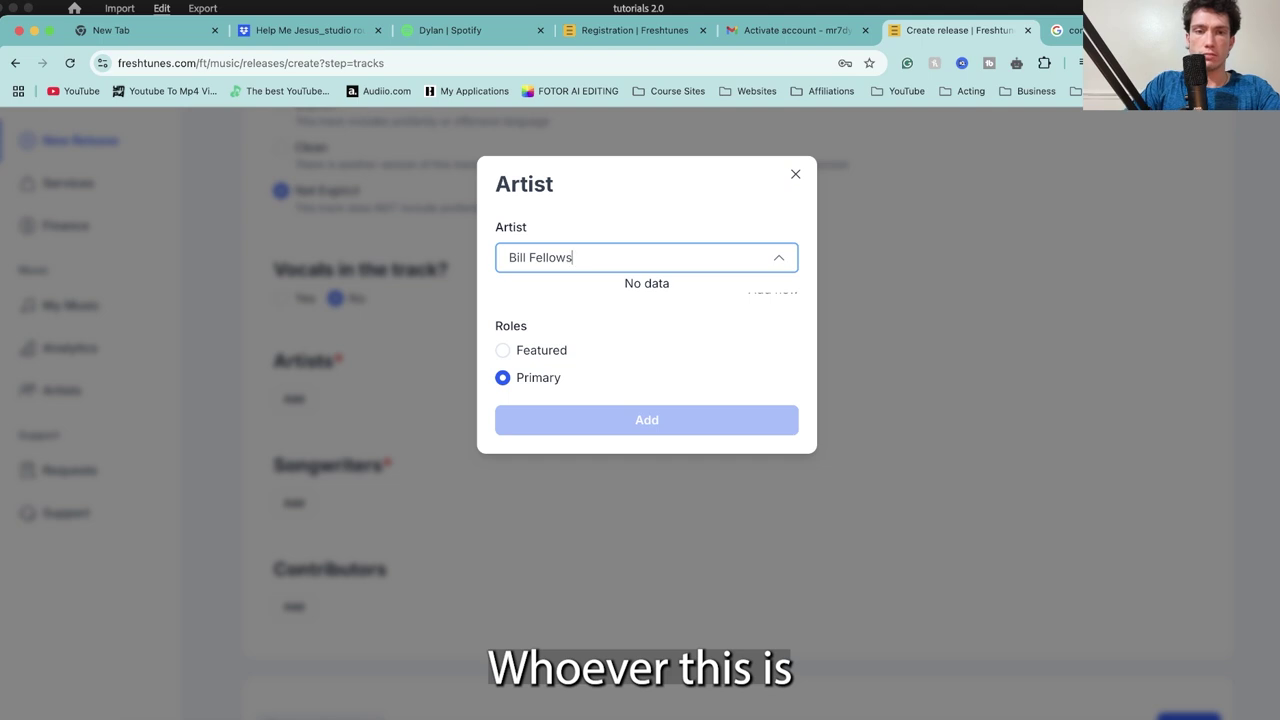
left_click(661, 315)
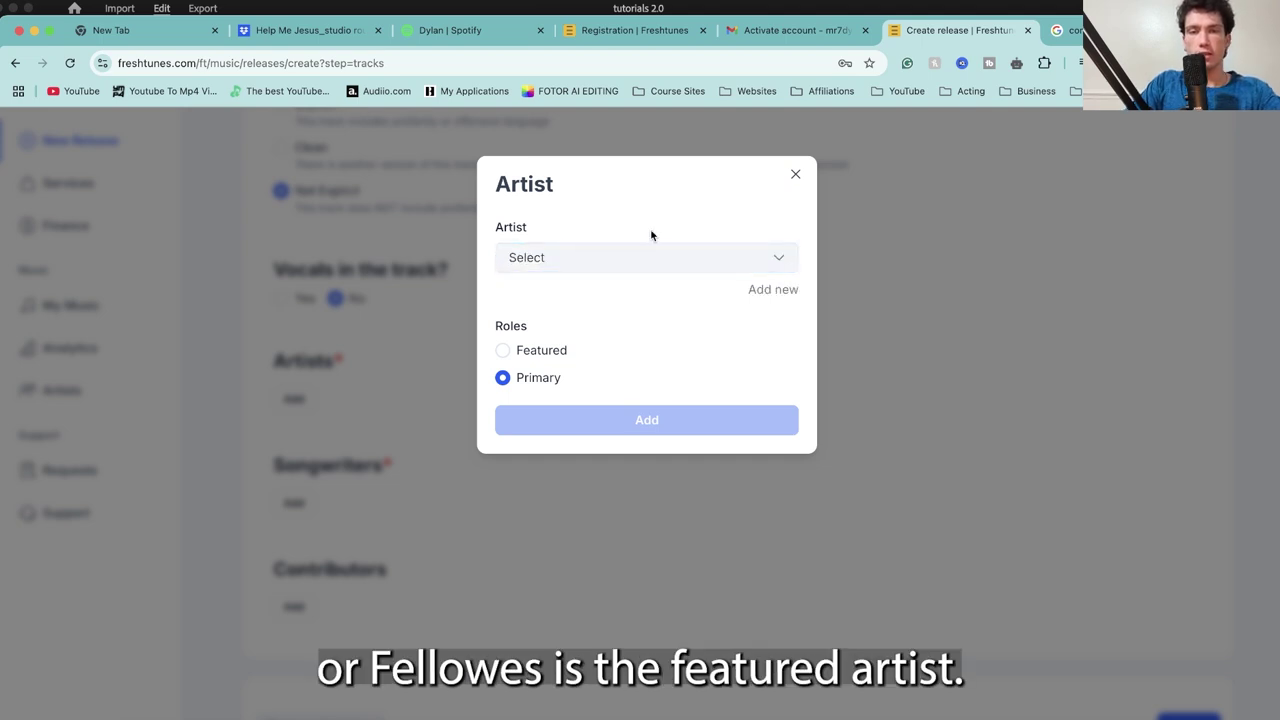
Step: Create a new artist entry with the artist's full name and add it to the track with the Primary role
left_click(765, 290)
left_click(637, 287)
type("Bi")
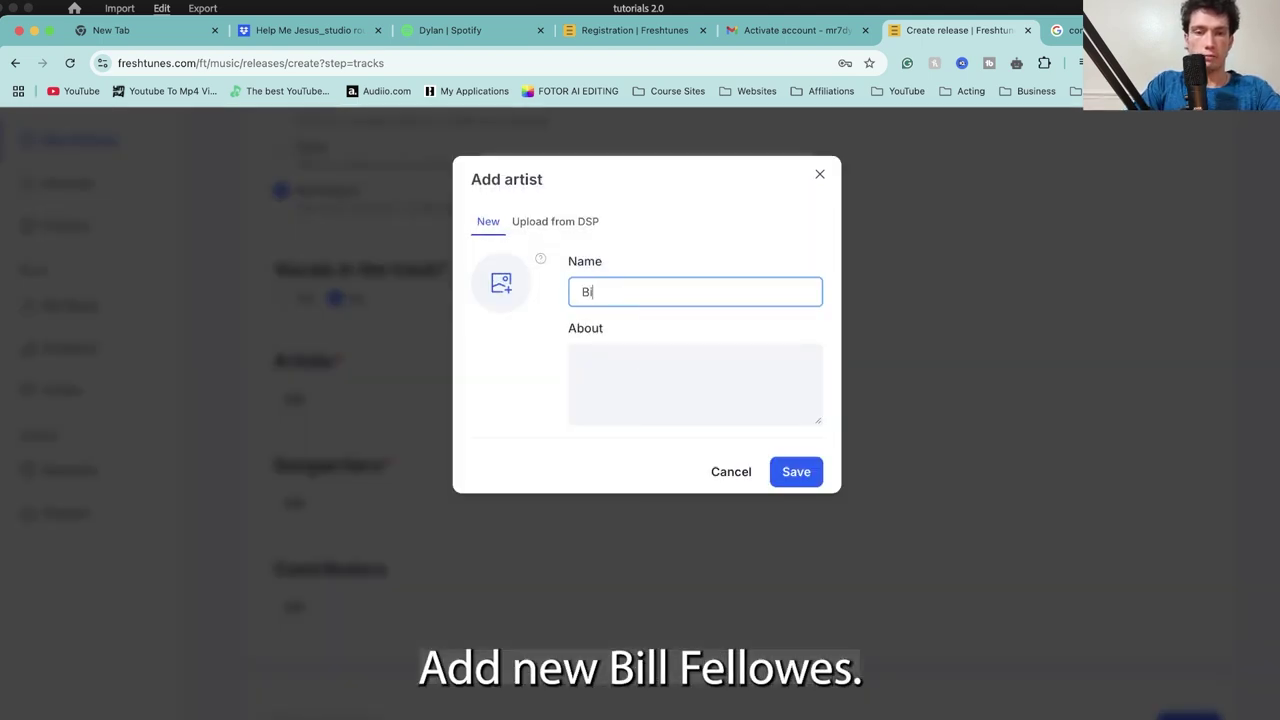
type("ll Fellows")
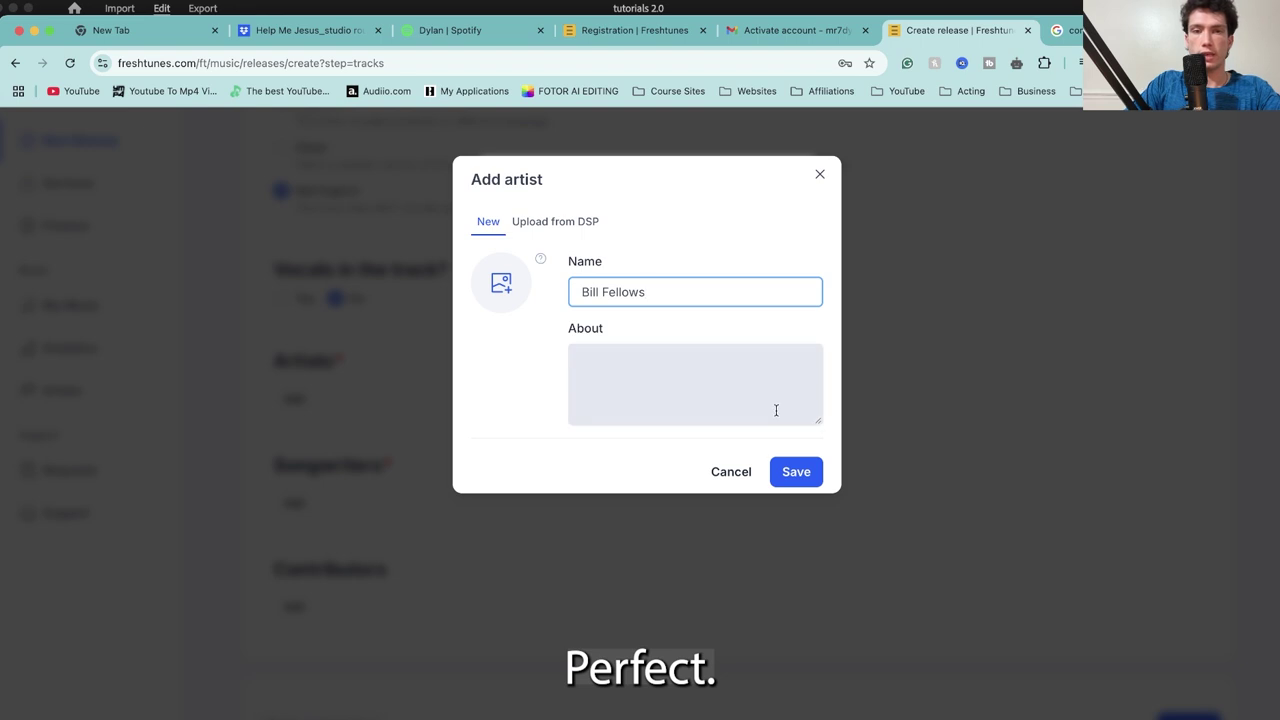
left_click(787, 477)
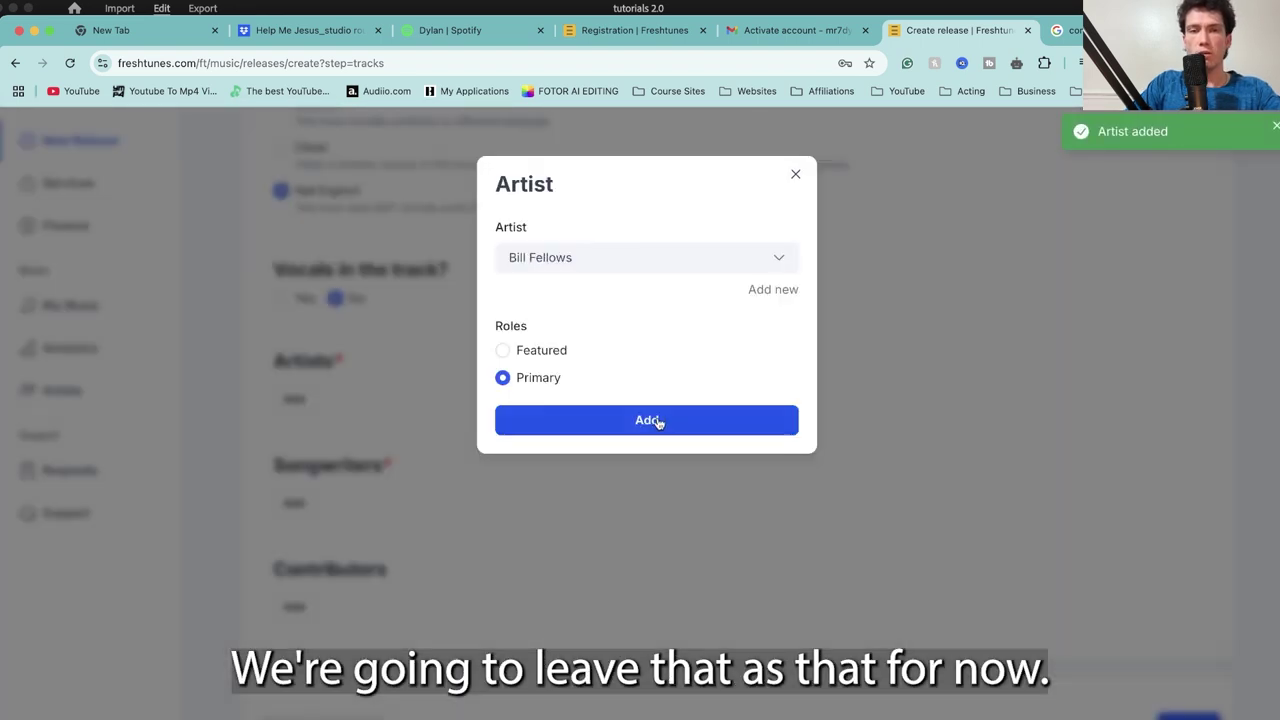
left_click(656, 420)
scroll(423, 540, "down", 2)
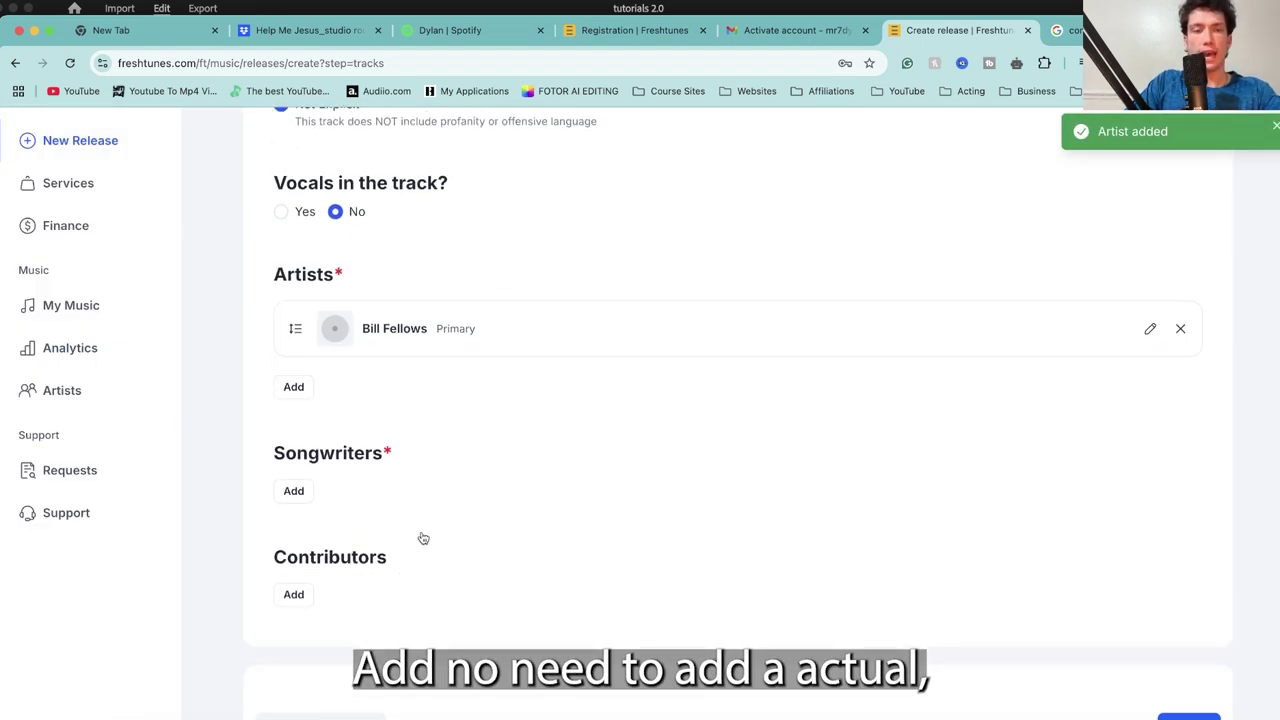
Step: Add the same artist under the track's songwriters with both the Composer and Songwriter roles
left_click(294, 490)
left_click(540, 251)
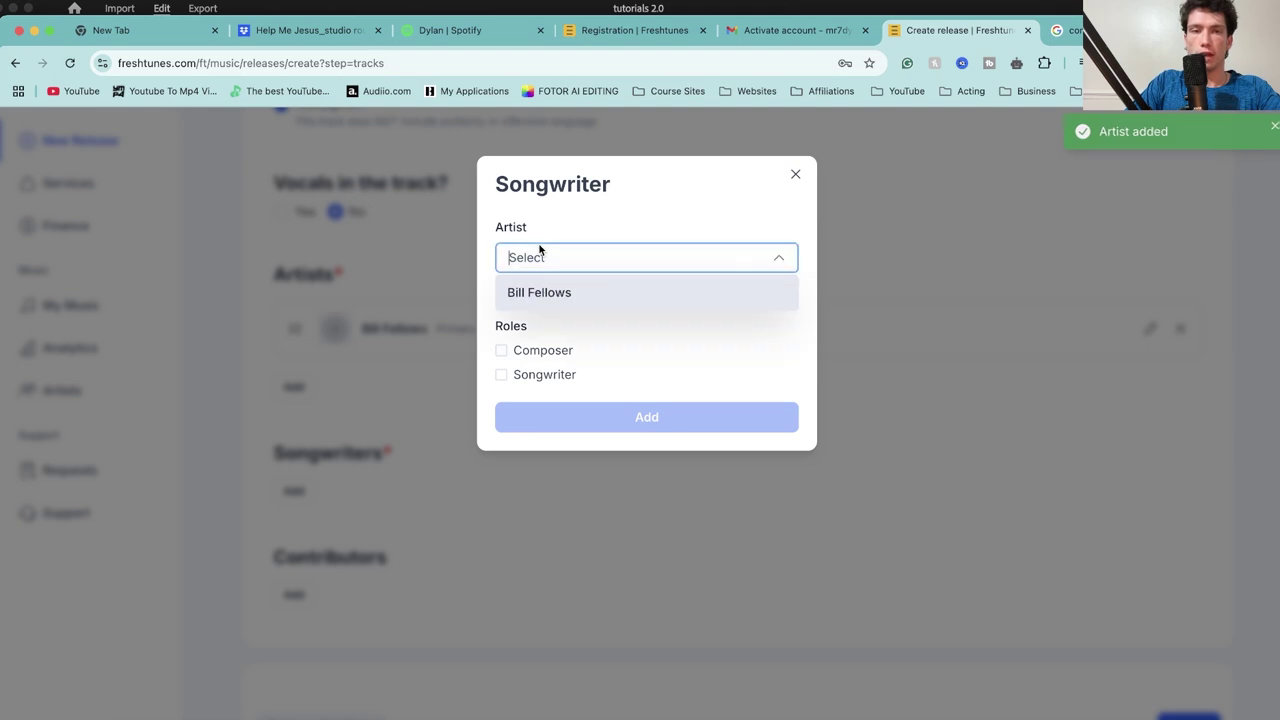
left_click(538, 293)
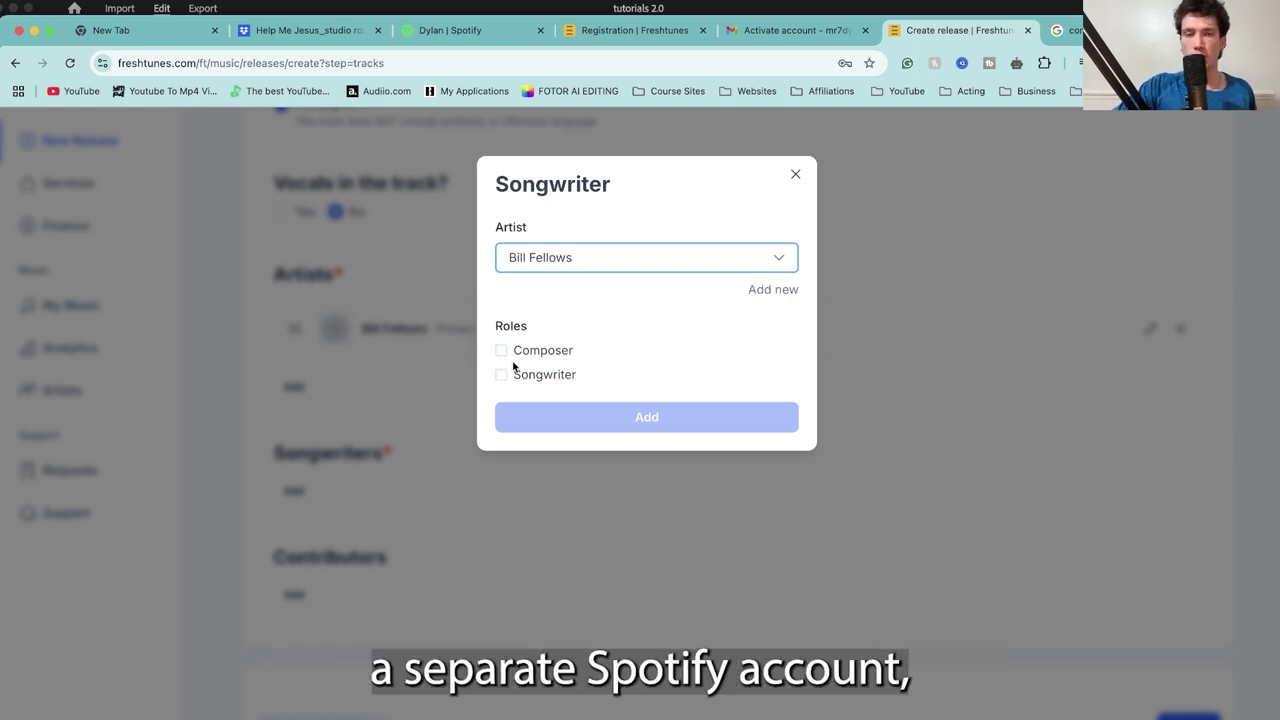
left_click(505, 353)
left_click(503, 375)
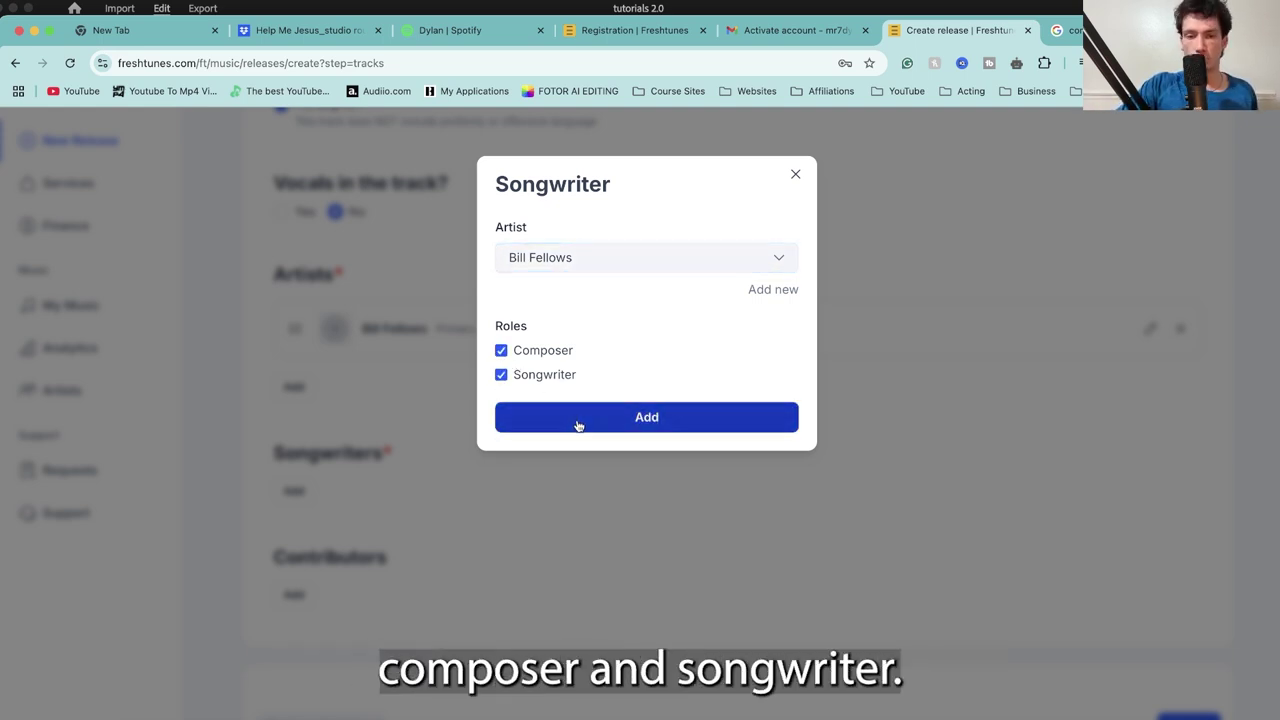
left_click(578, 422)
Step: Look over the completed tracklist page, from the track title and content settings to the artists, songwriters and additional audio upload area
scroll(391, 457, "down", 2)
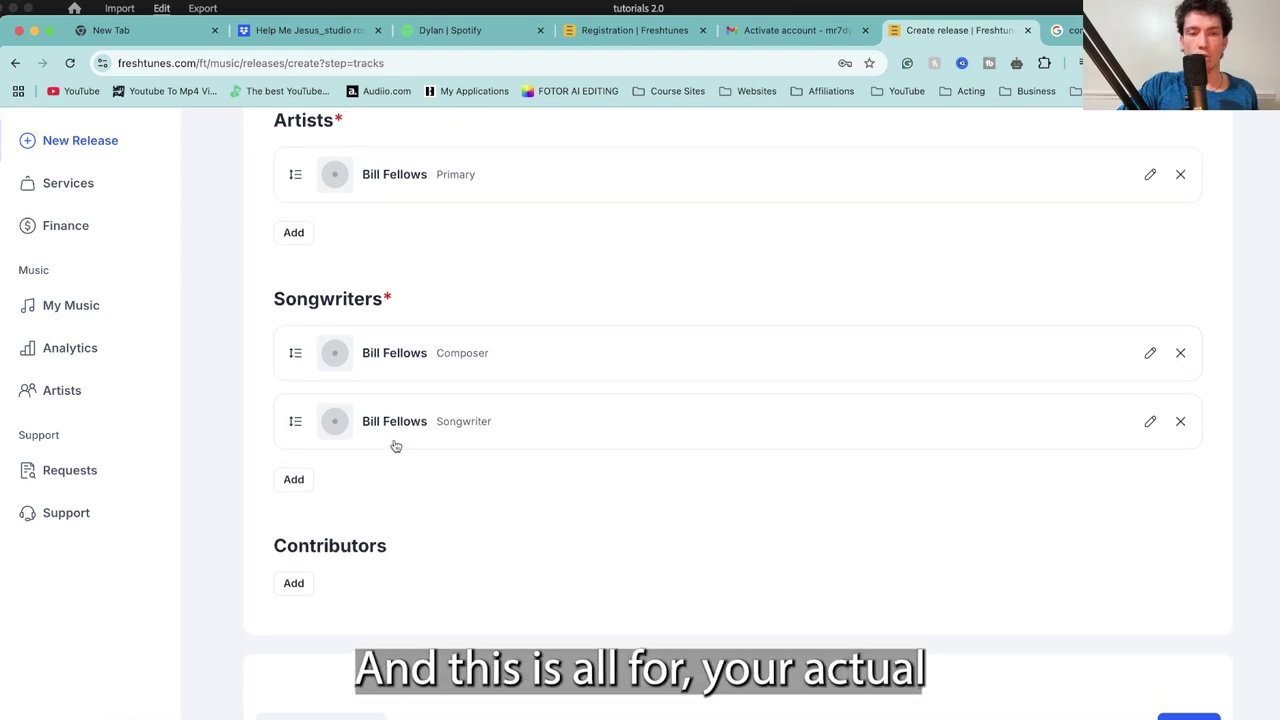
scroll(398, 450, "down", 2)
scroll(494, 423, "up", 3)
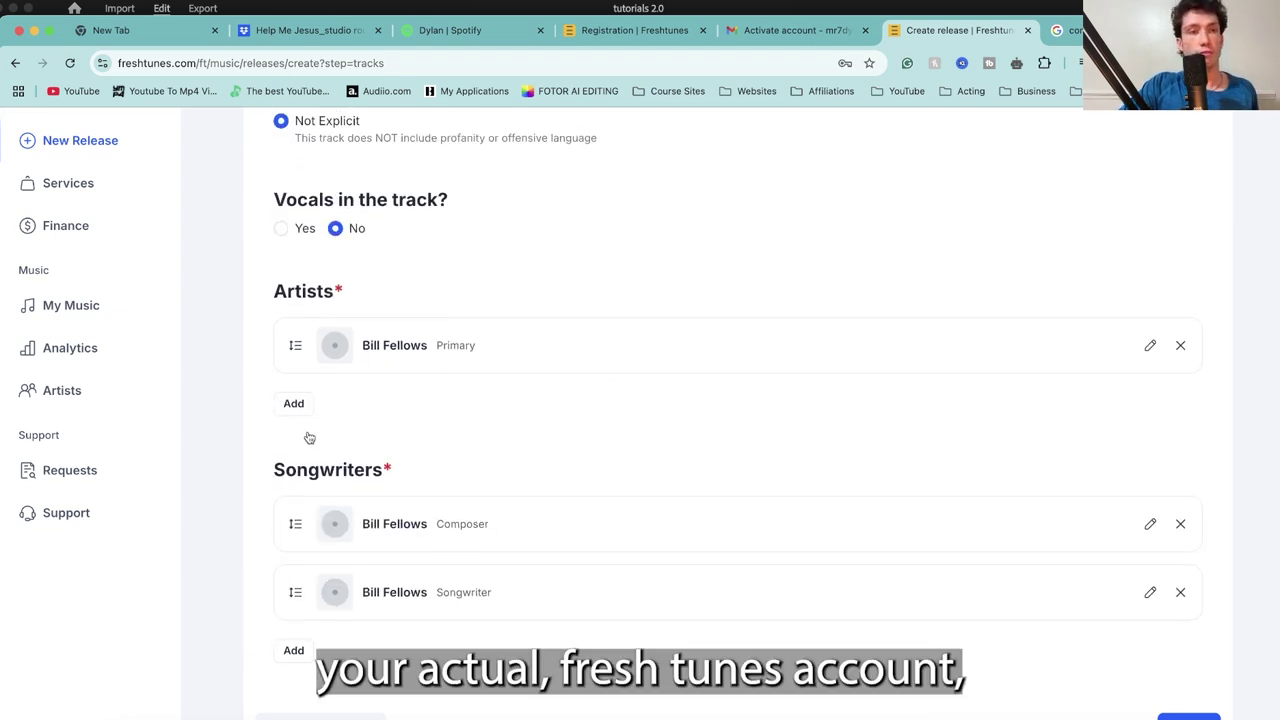
scroll(452, 352, "down", 5)
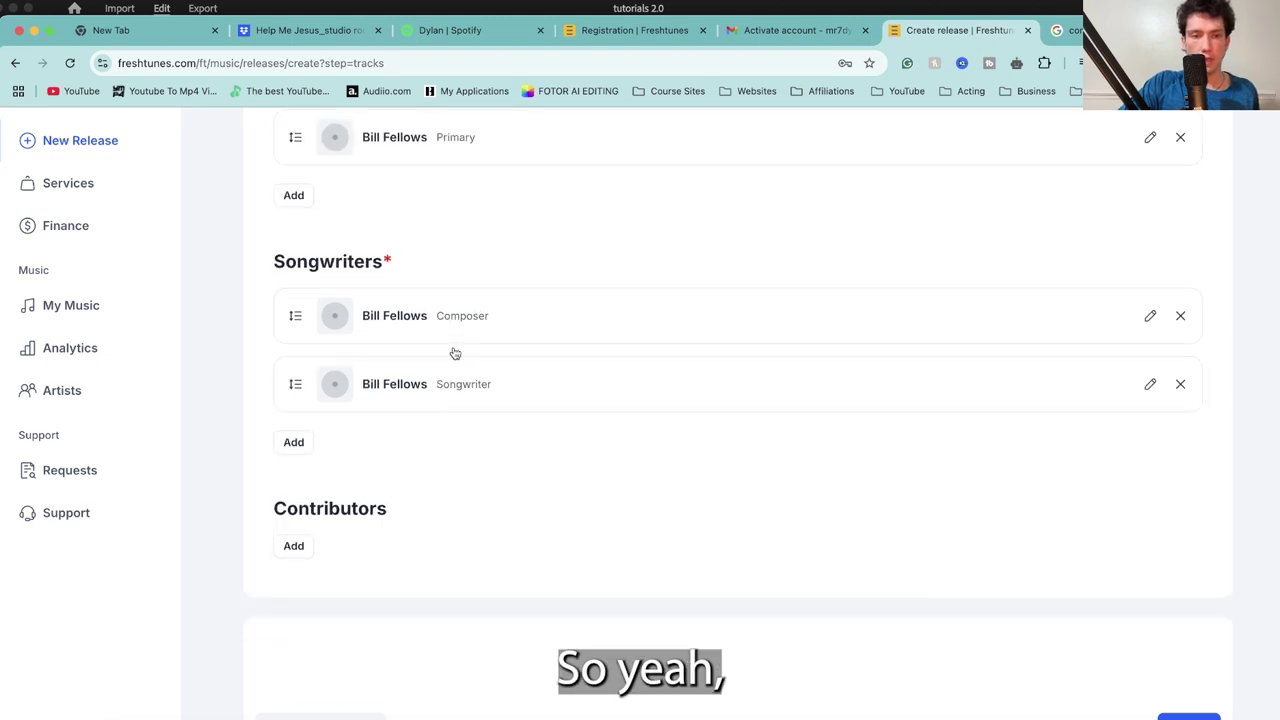
scroll(455, 353, "up", 10)
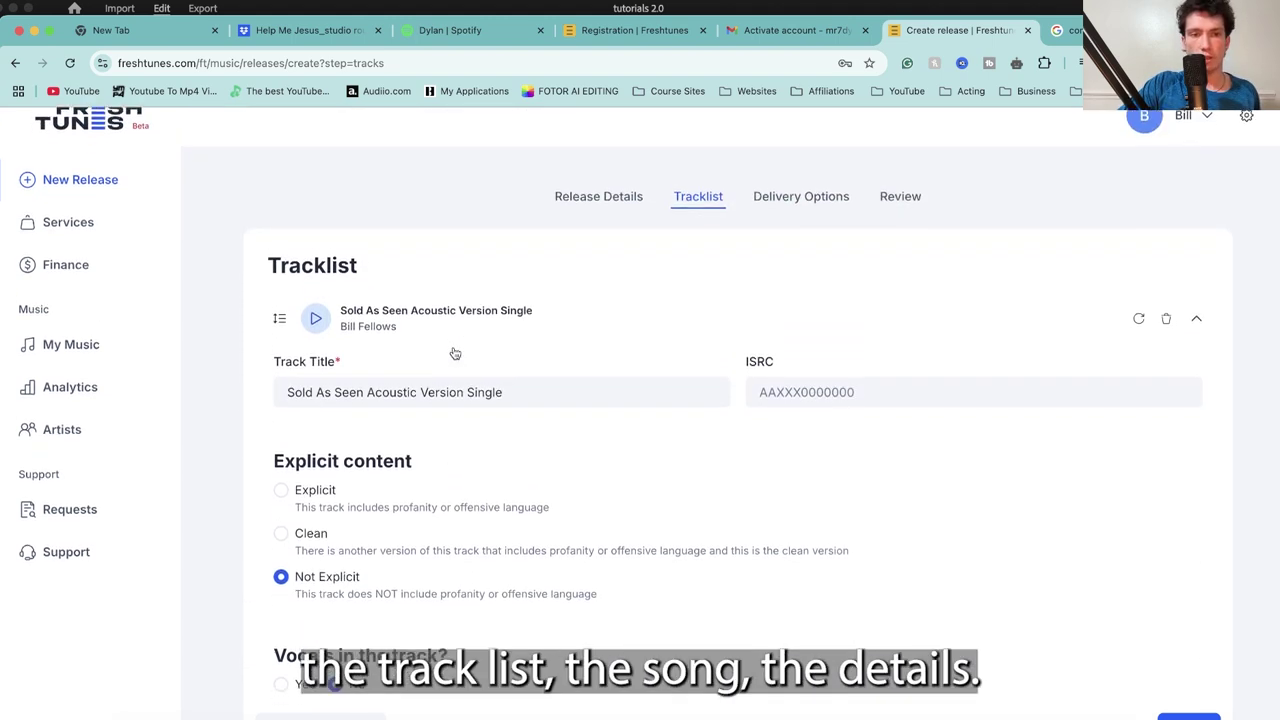
scroll(455, 353, "down", 1)
scroll(455, 353, "down", 8)
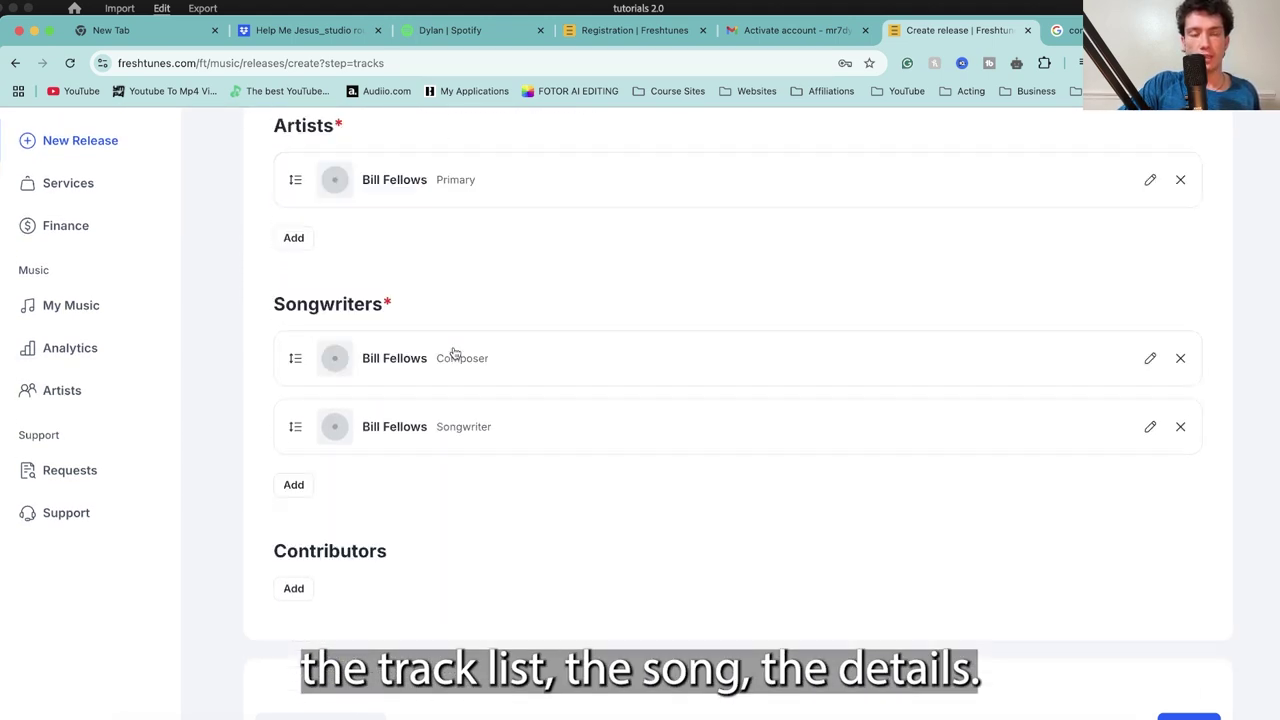
scroll(453, 354, "down", 3)
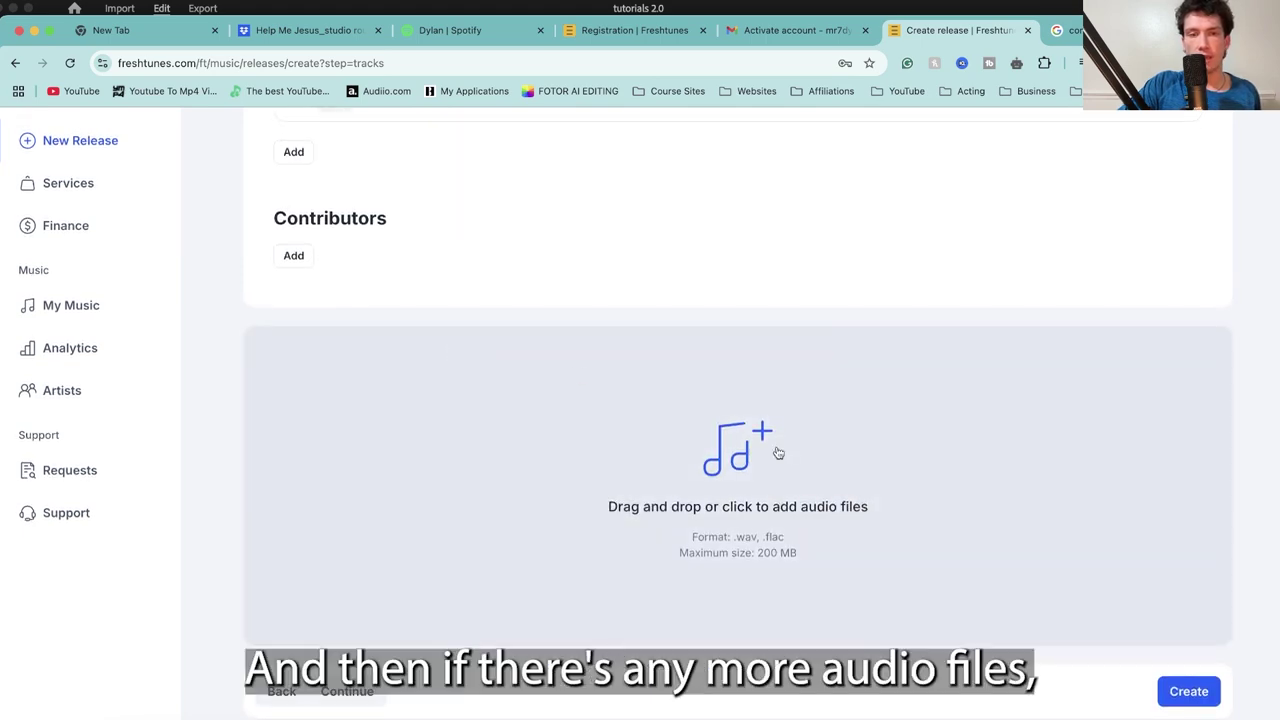
scroll(777, 449, "up", 12)
scroll(777, 449, "down", 10)
scroll(651, 517, "up", 10)
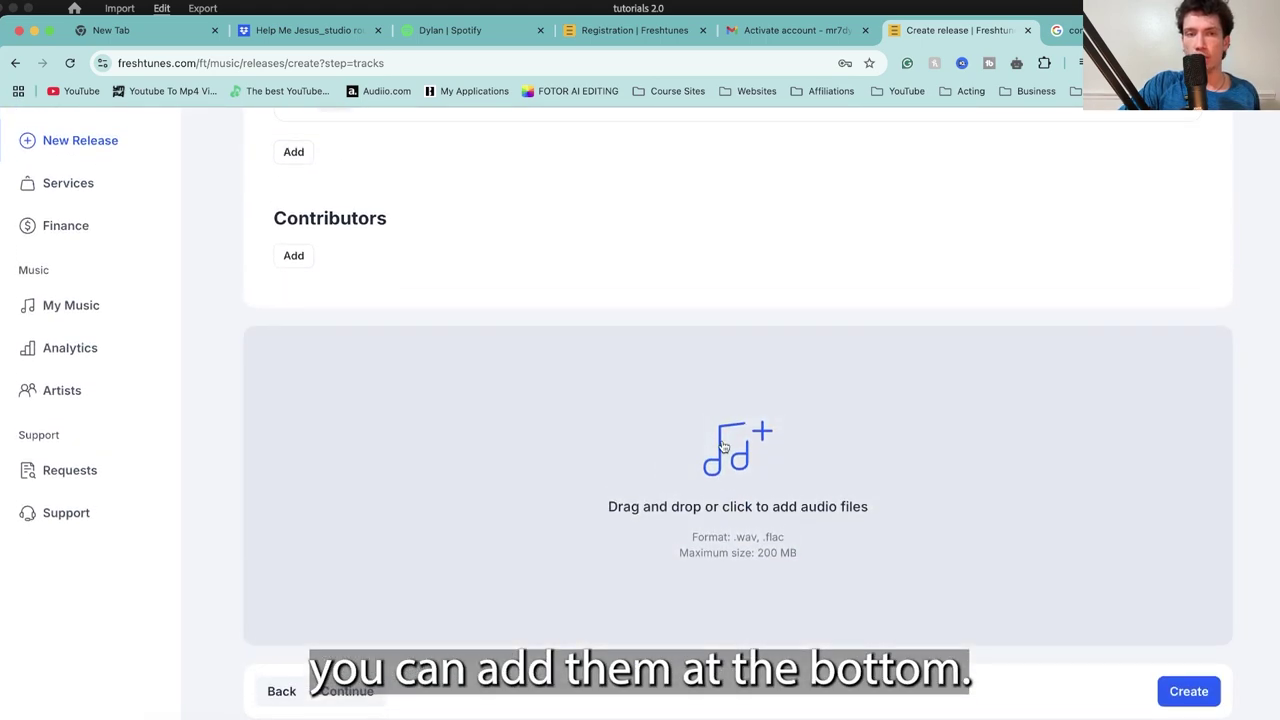
scroll(723, 447, "down", 2)
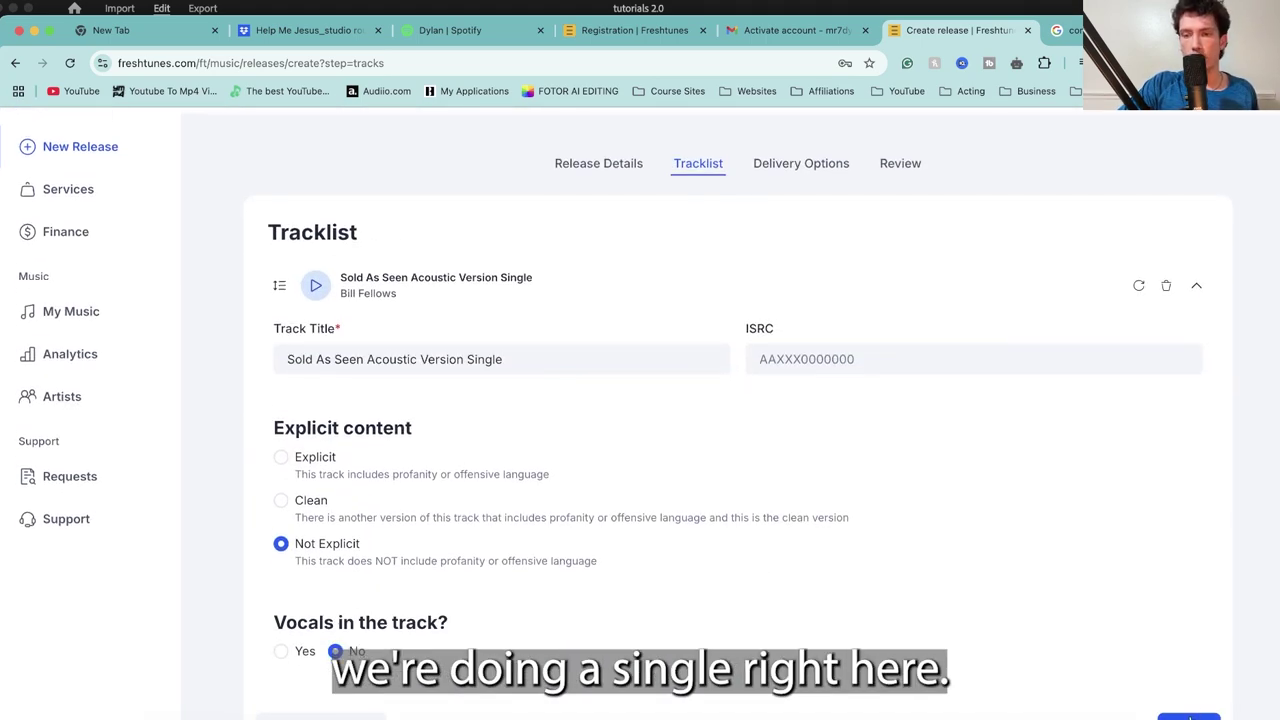
scroll(985, 486, "up", 2)
Step: Open the delivery options and check the distribution platforms, countries and release date settings
left_click(820, 218)
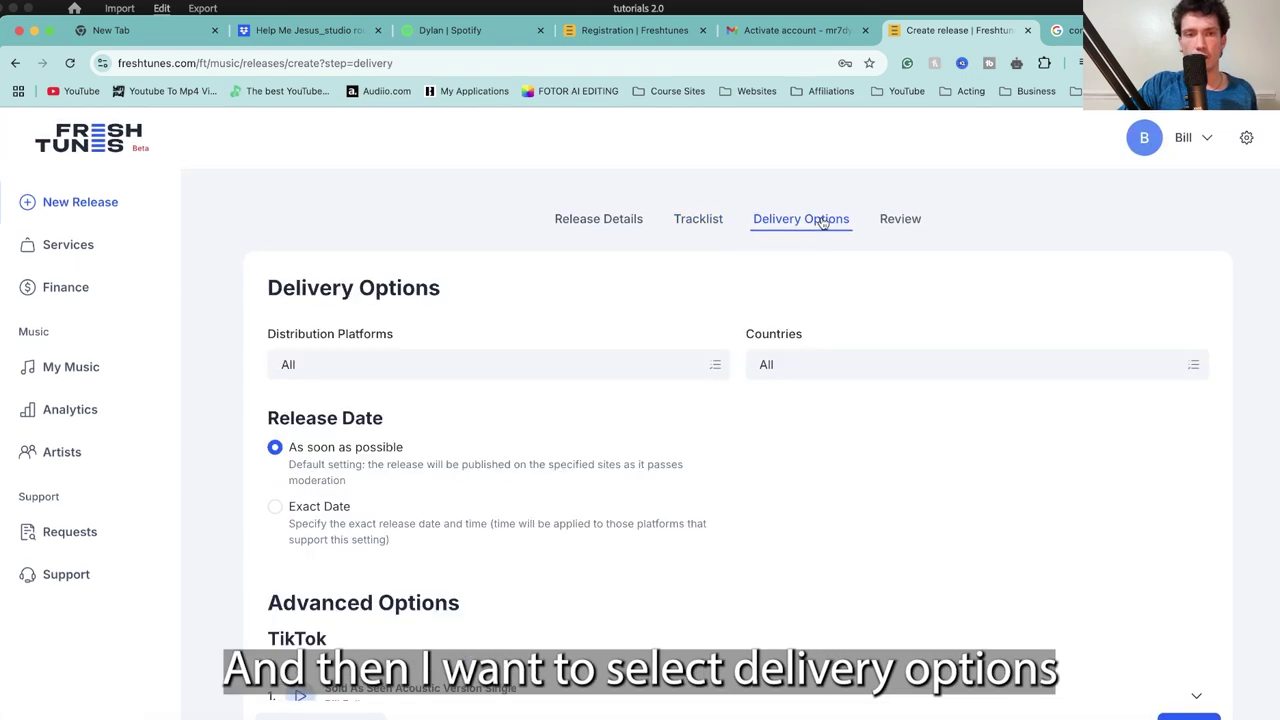
left_click(506, 363)
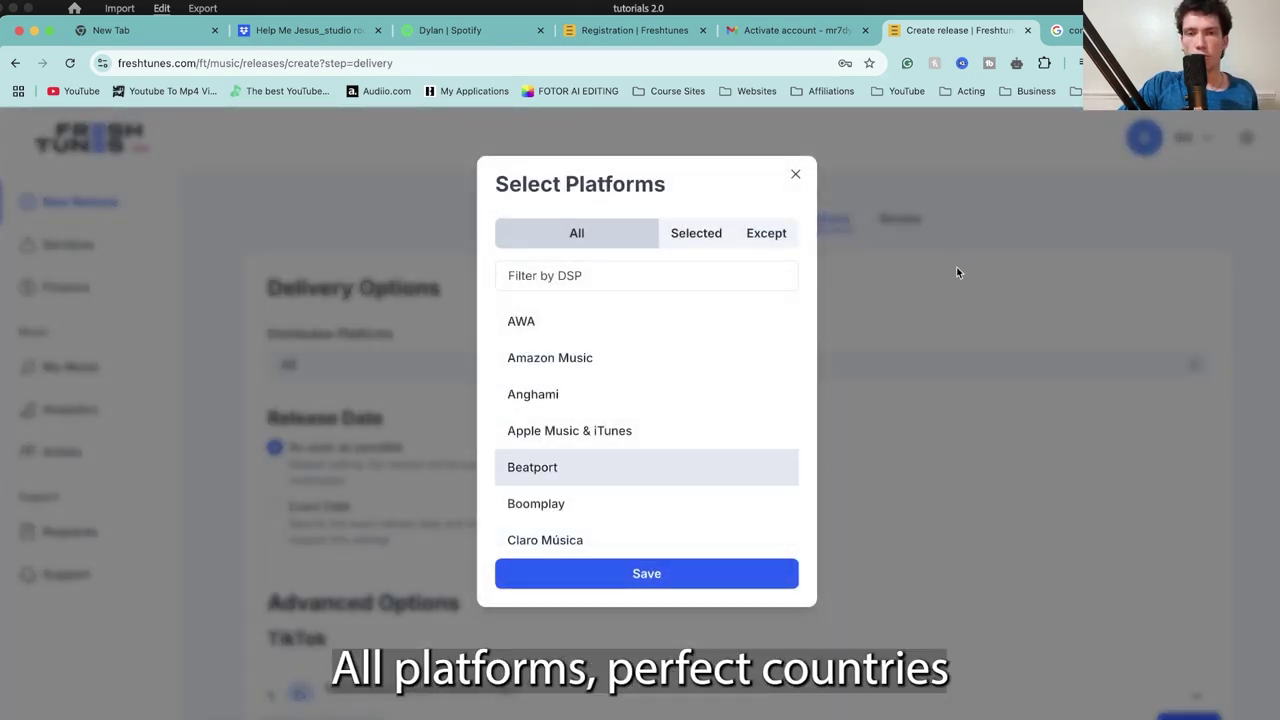
left_click(957, 497)
left_click(882, 362)
left_click(899, 580)
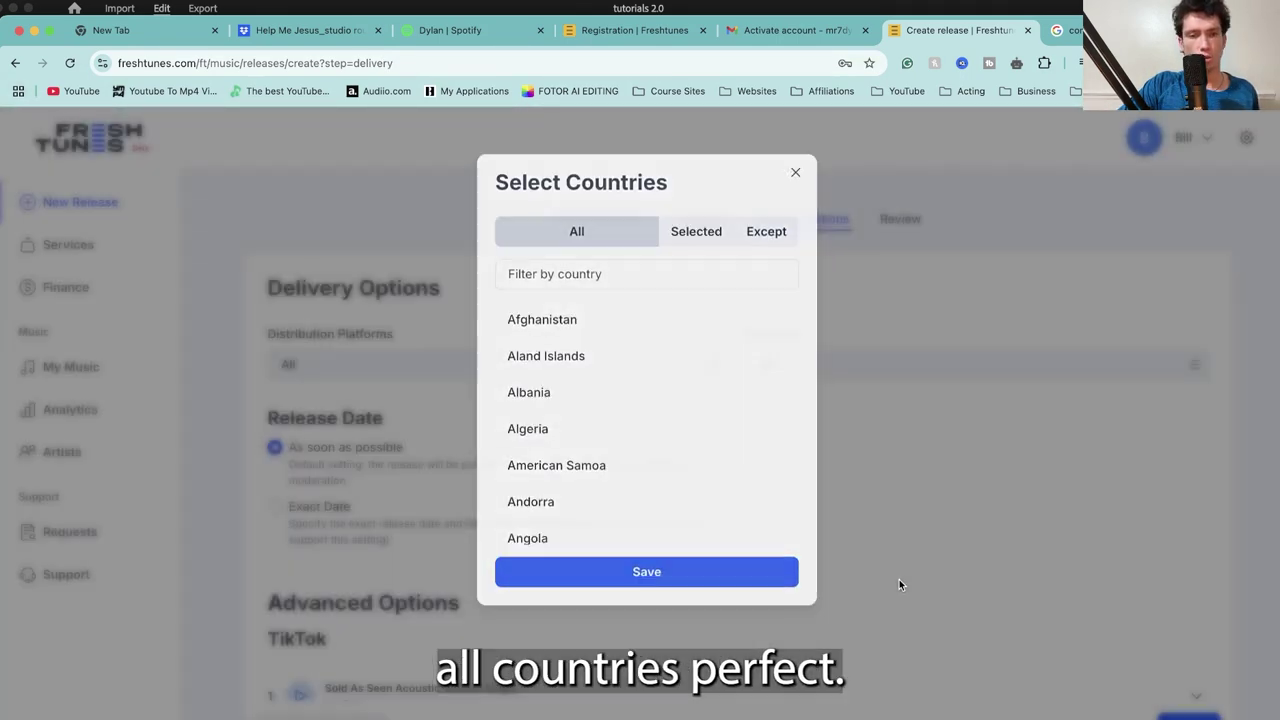
scroll(425, 440, "down", 2)
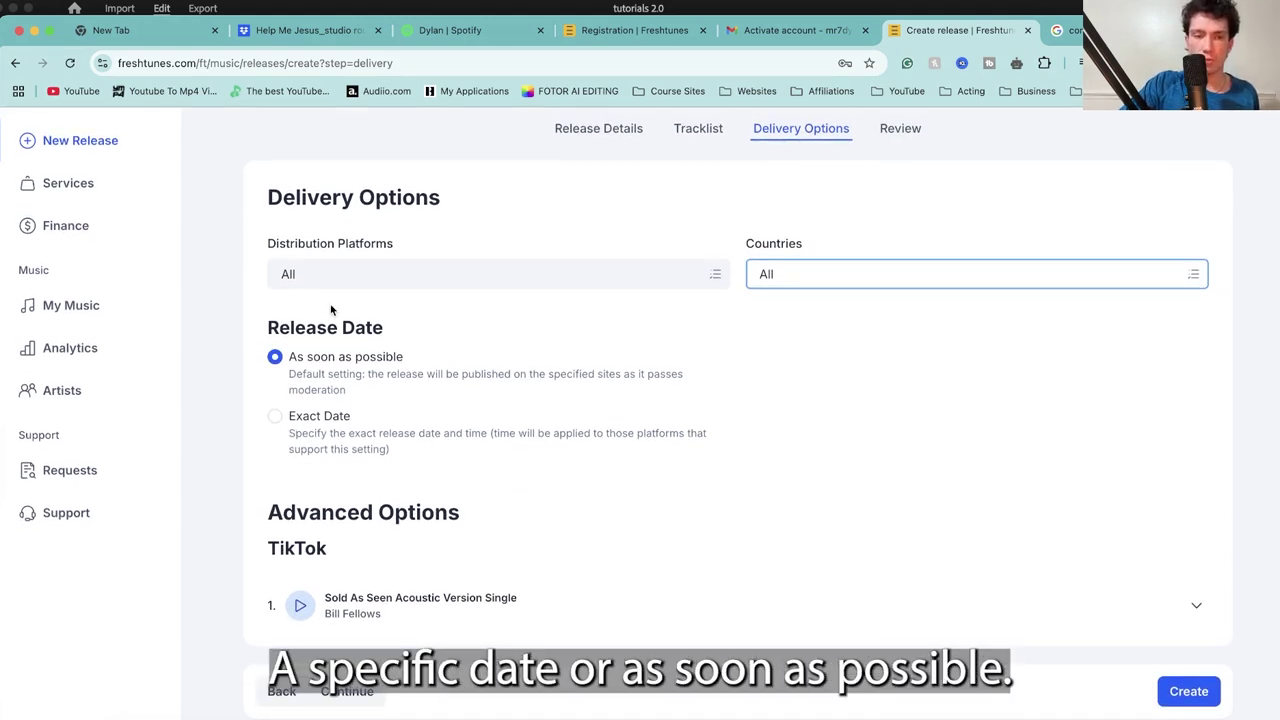
Step: Expand the track's TikTok preview in the advanced delivery options and examine it
left_click(1194, 608)
scroll(1040, 529, "down", 2)
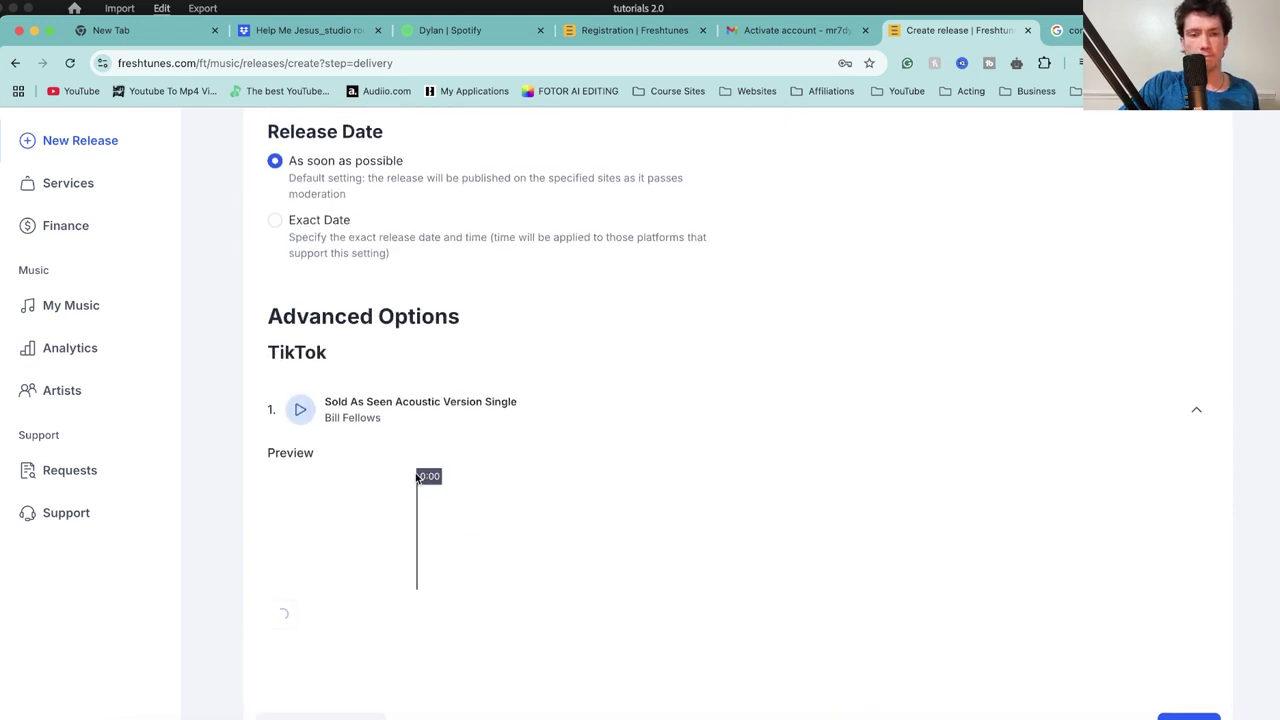
scroll(418, 478, "down", 1)
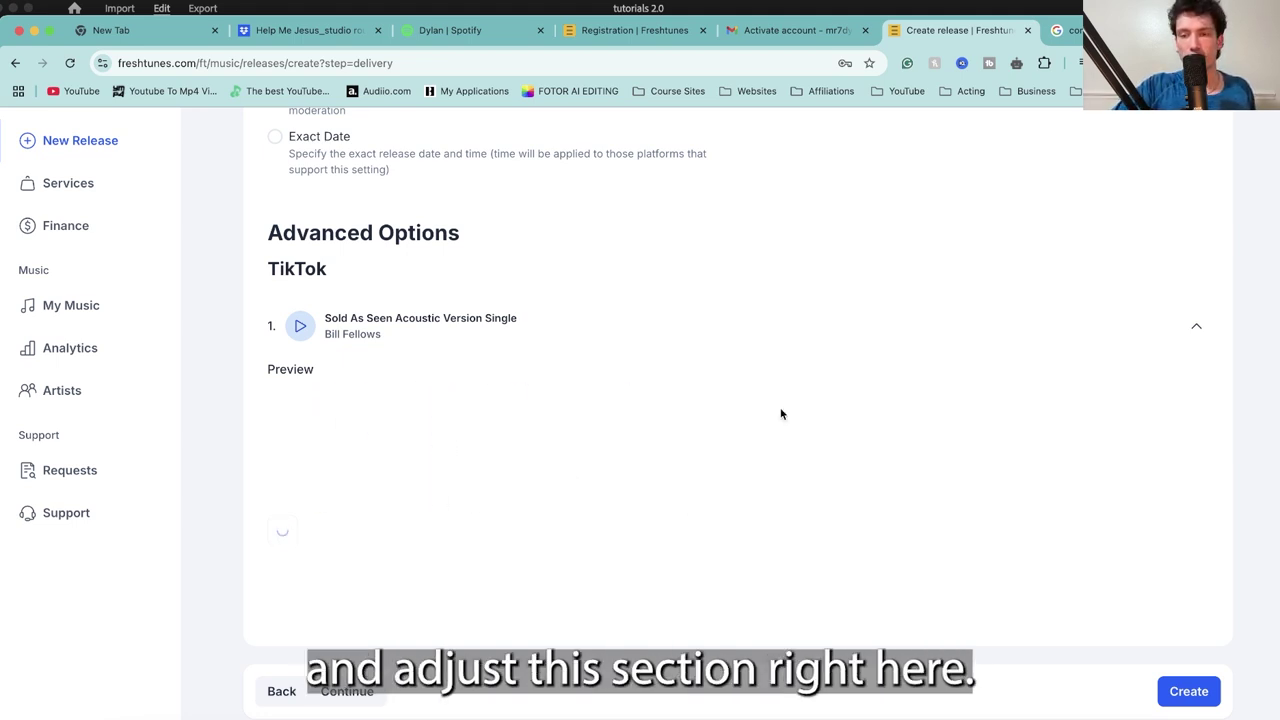
Step: Proceed to the release review and save the changes to the release
scroll(780, 411, "up", 5)
left_click(895, 221)
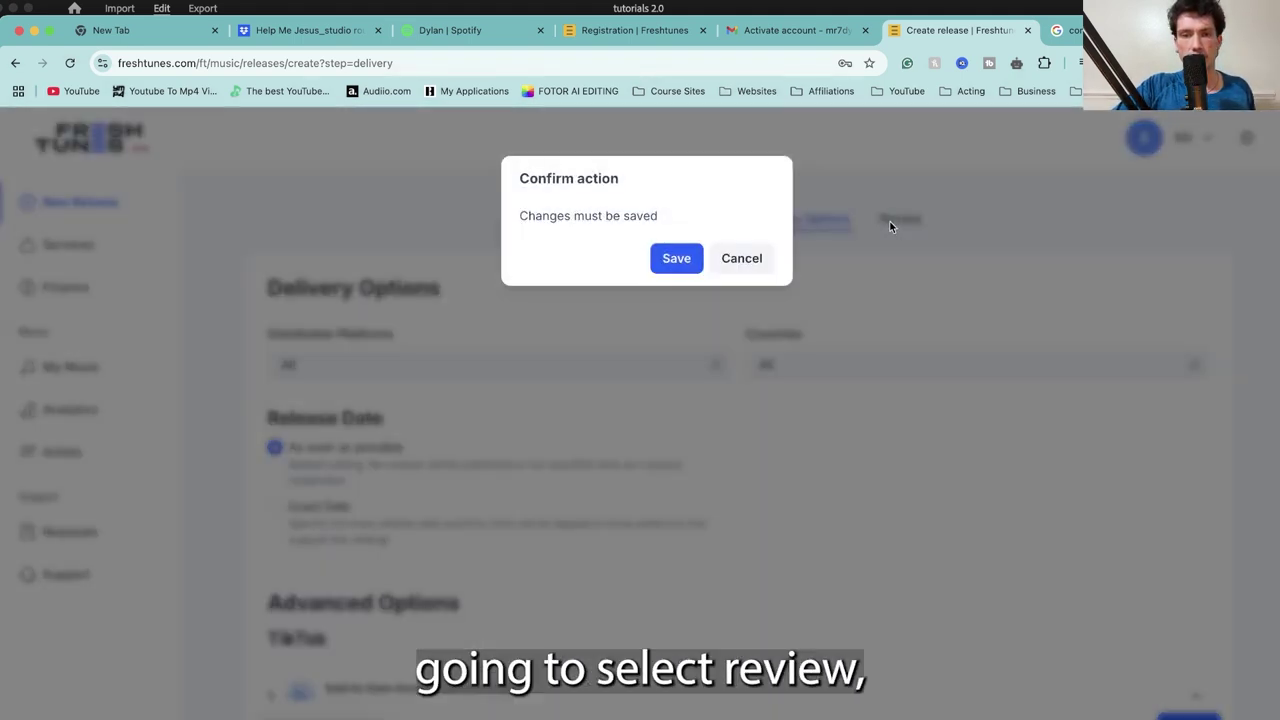
left_click(683, 262)
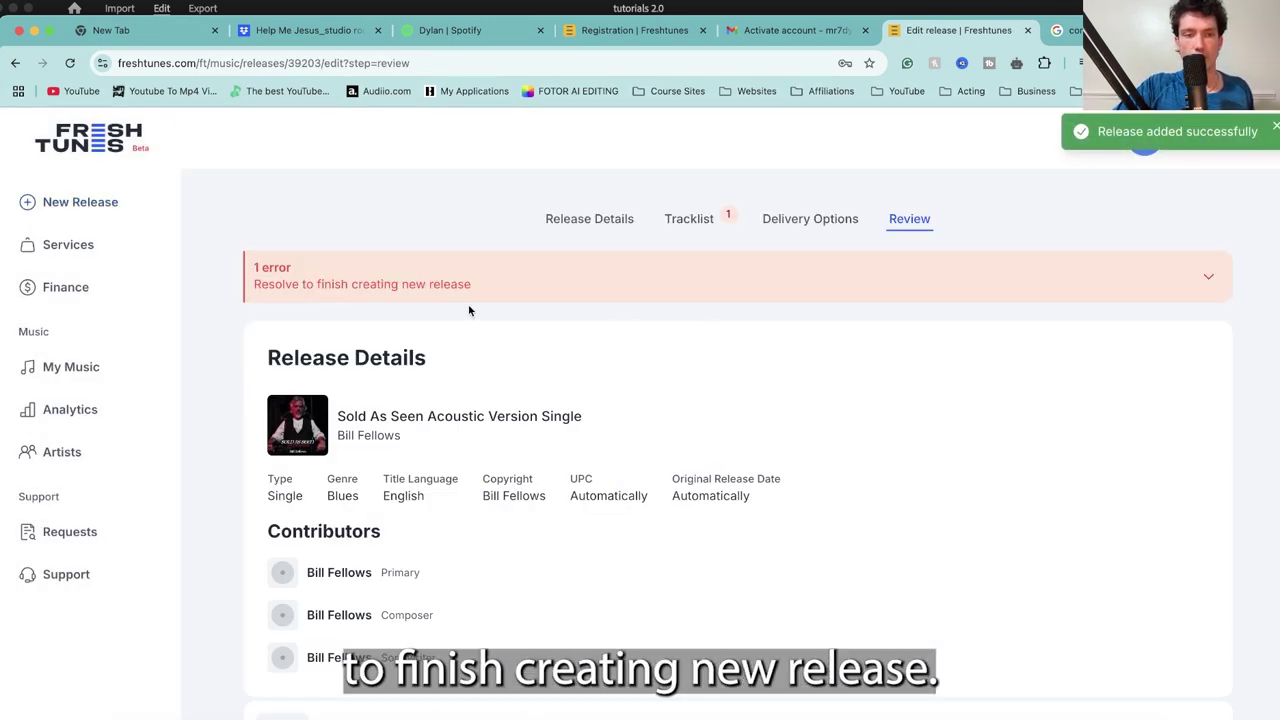
Step: Look through the release details, tracklist and delivery options in the review to locate what needs fixing
scroll(469, 310, "down", 5)
scroll(506, 462, "up", 3)
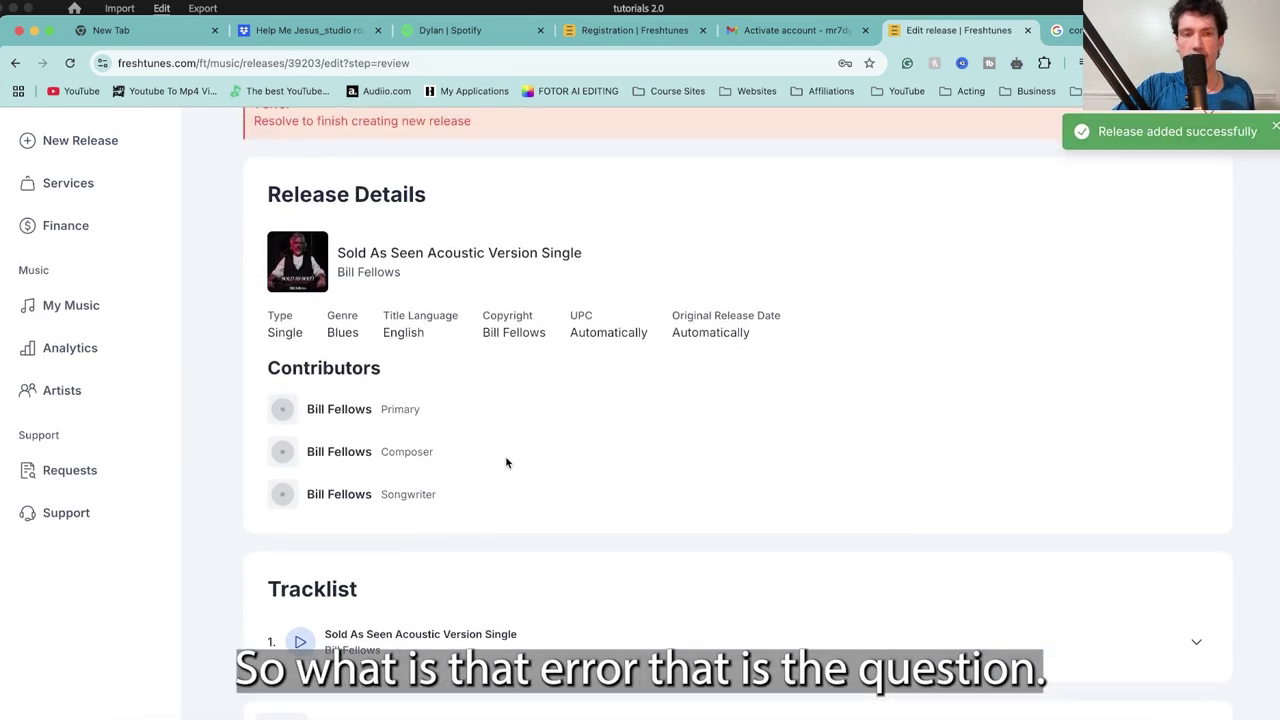
scroll(507, 460, "up", 2)
scroll(298, 284, "down", 3)
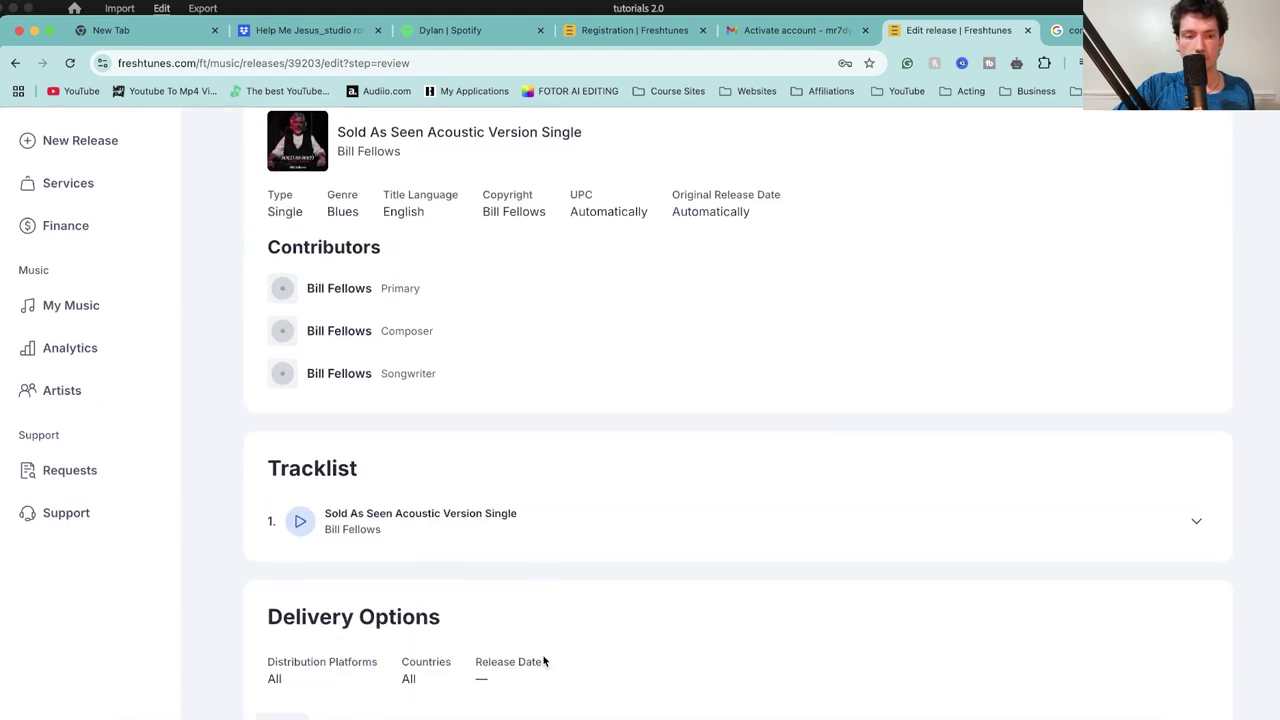
scroll(600, 450, "up", 3)
Step: Reopen the track's details in the tracklist and mark the track as having vocals
left_click(700, 230)
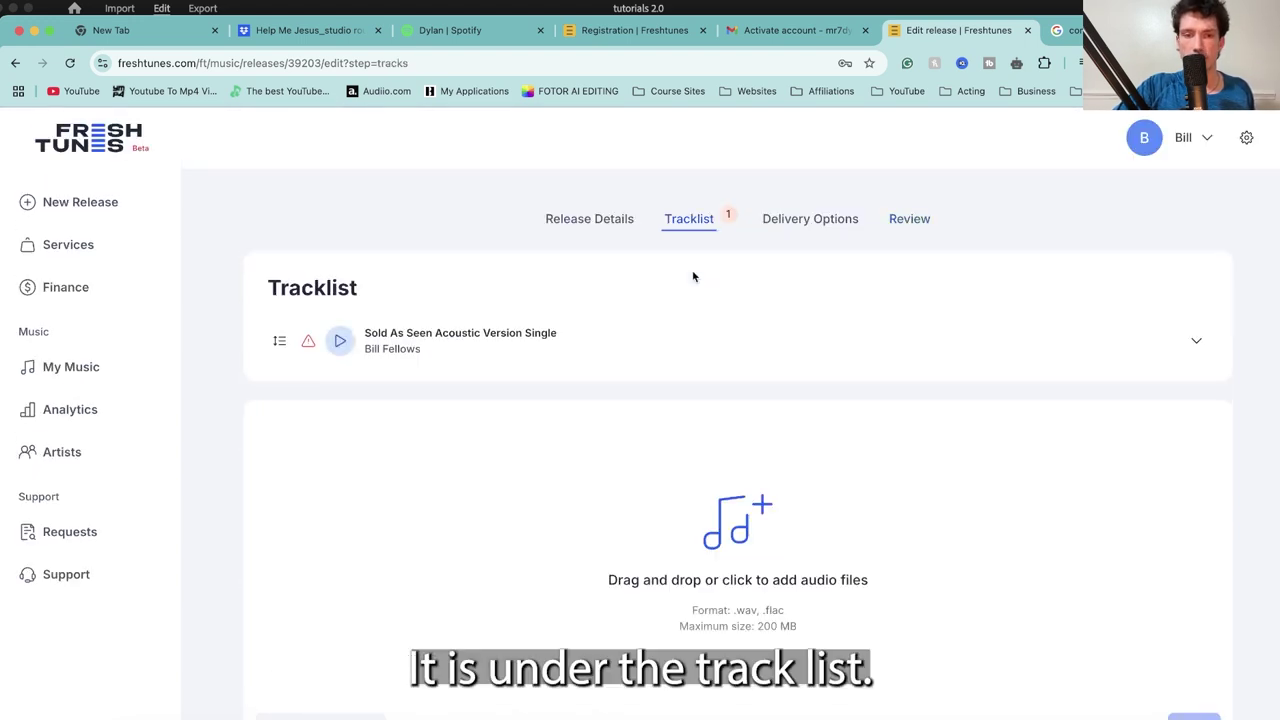
left_click(658, 351)
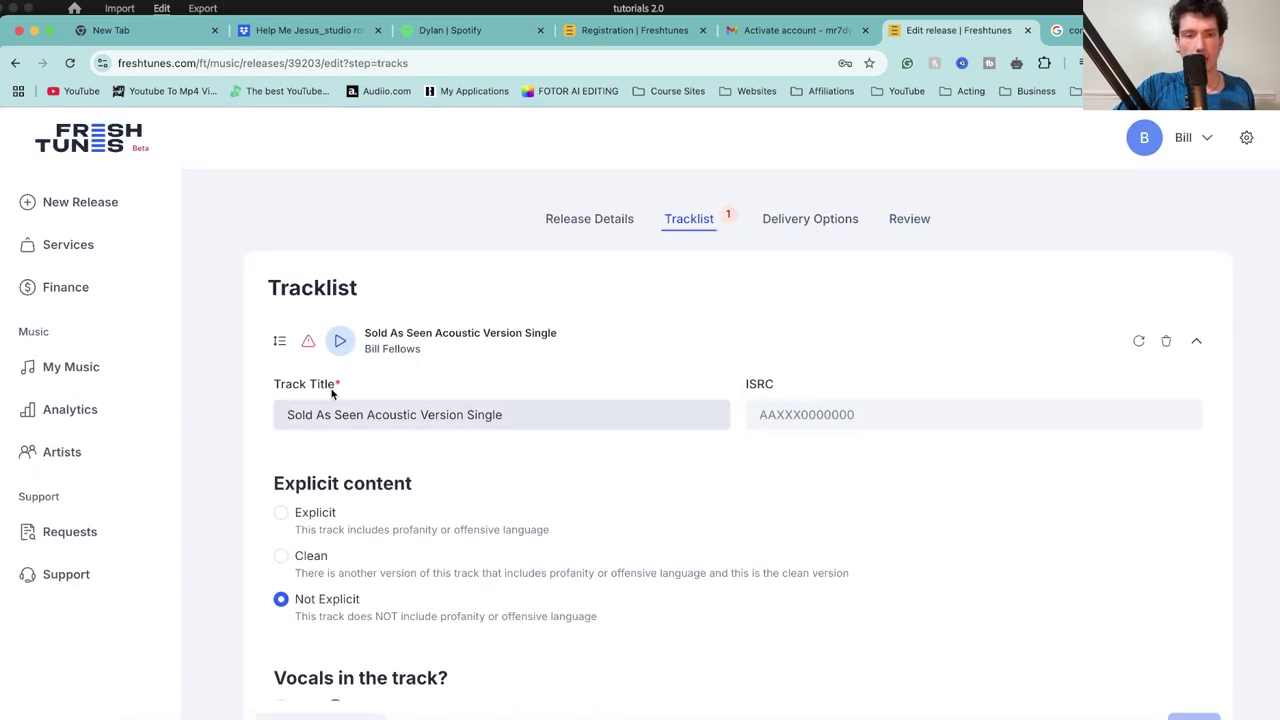
left_click(340, 394)
scroll(350, 400, "down", 4)
left_click(281, 517)
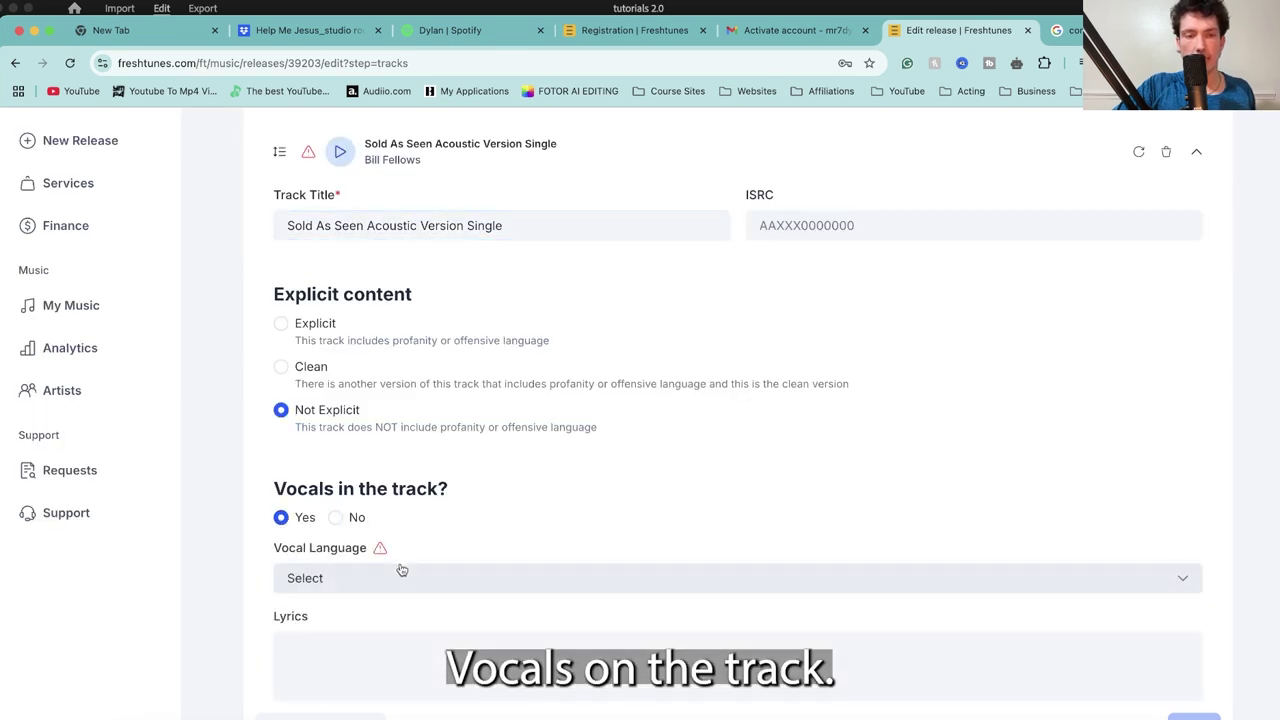
Step: Set the track's vocal language to English
scroll(491, 505, "down", 2)
left_click(437, 477)
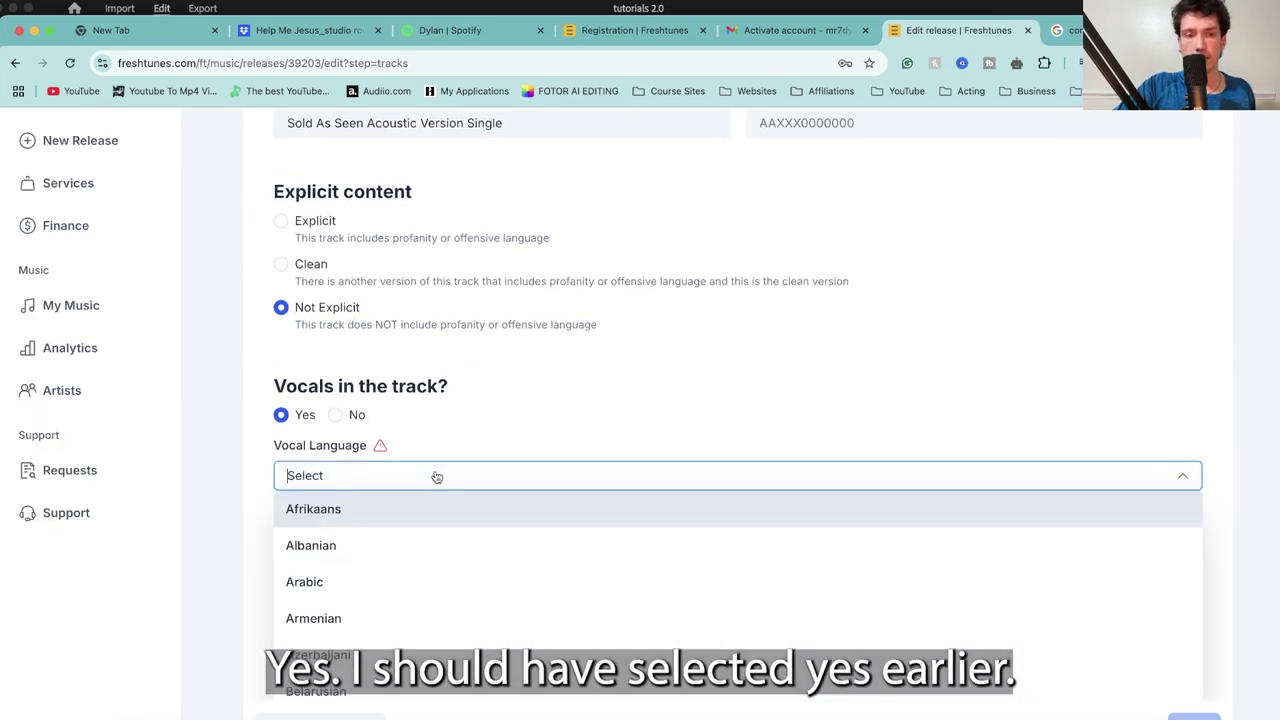
type("uni")
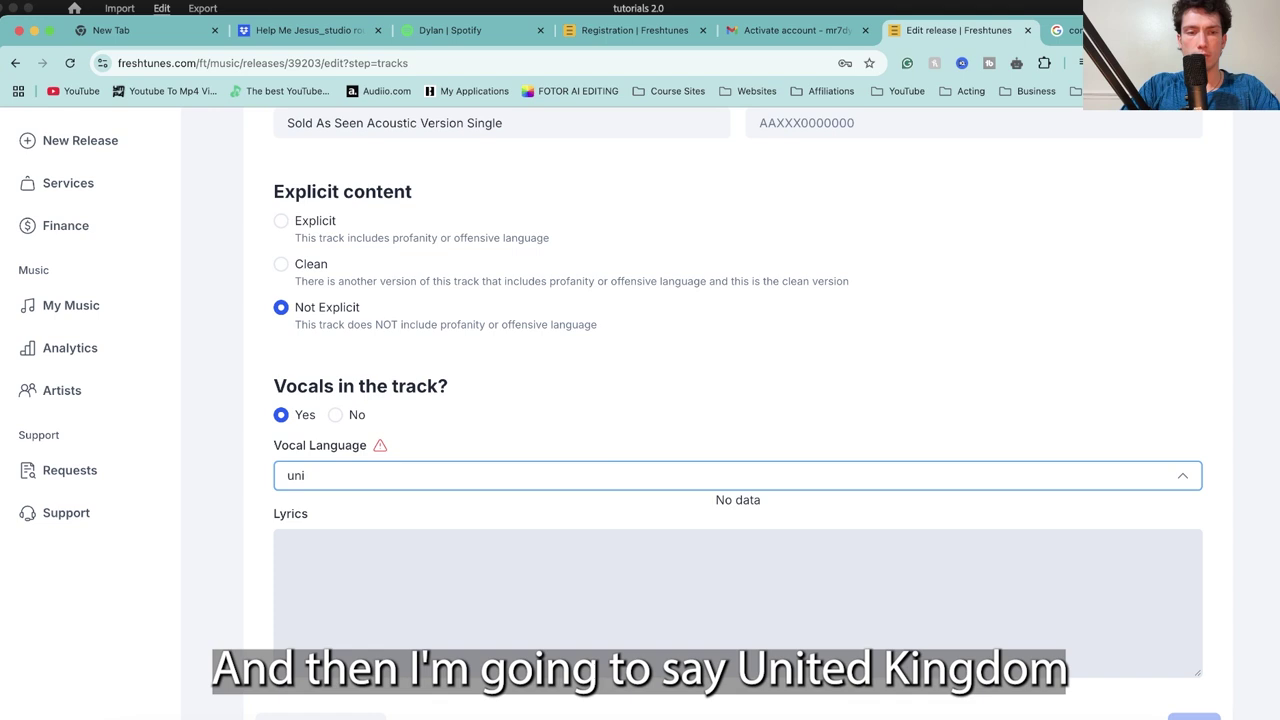
key("BackSpace")
key("BackSpace")
key("BackSpace")
type("engl")
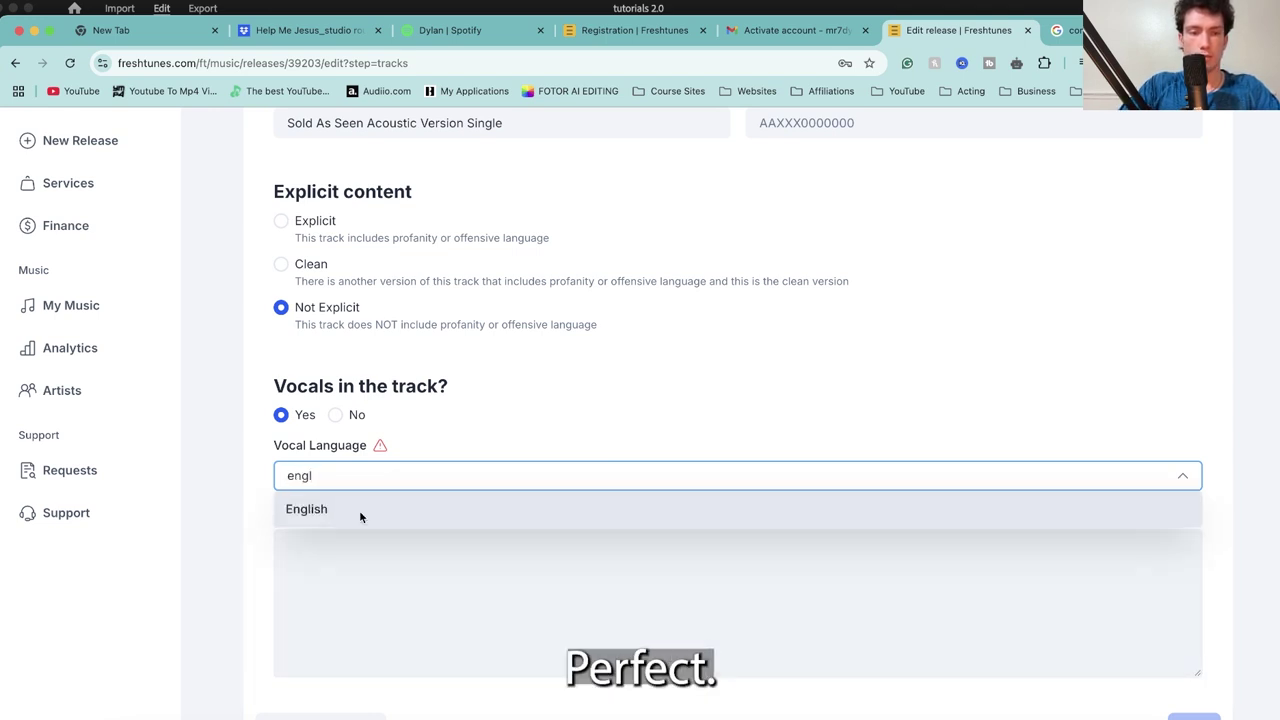
left_click(360, 512)
Step: Save the updated track details, leaving the lyrics empty, and return to the release review
scroll(545, 402, "up", 2)
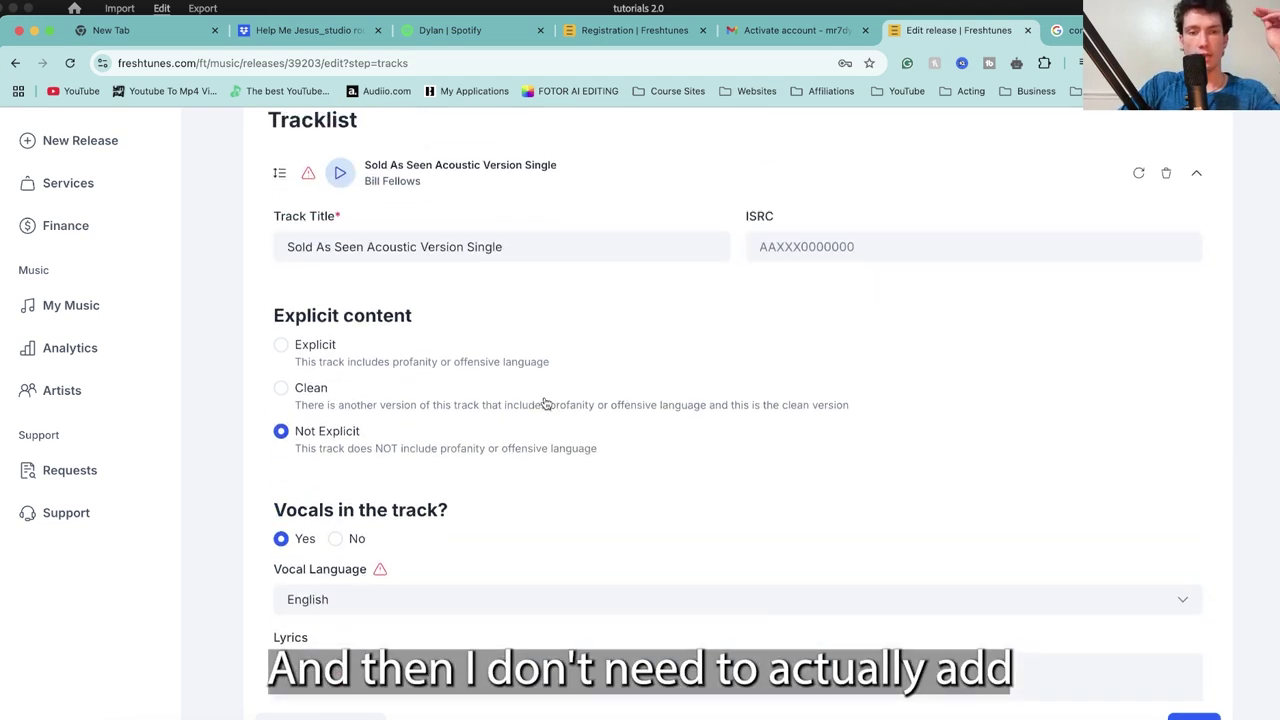
scroll(545, 402, "down", 7)
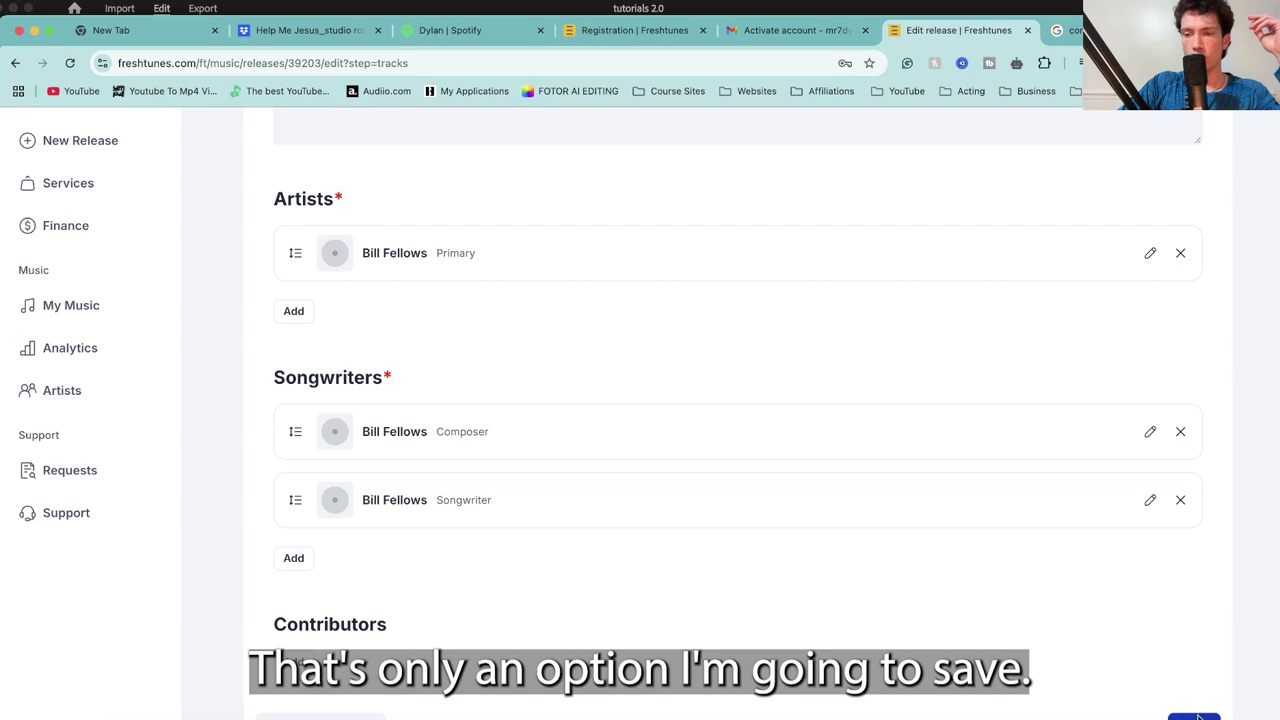
left_click(1198, 717)
left_click(902, 218)
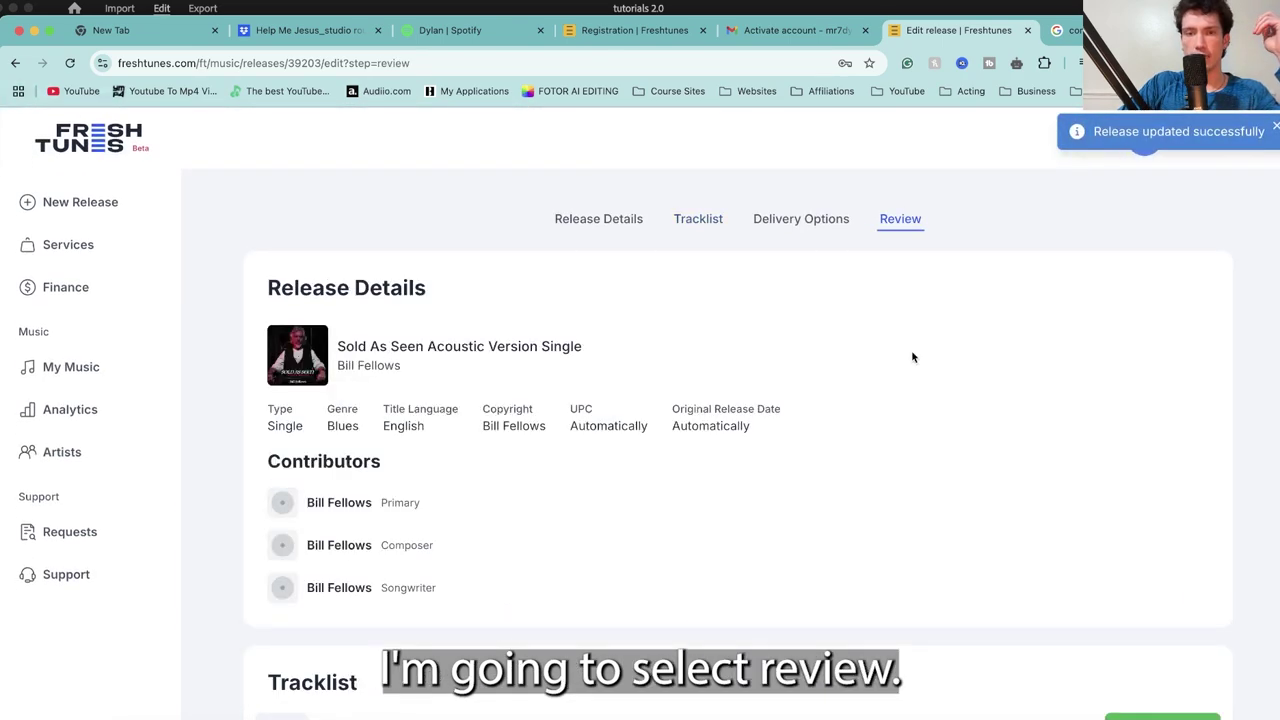
scroll(686, 438, "down", 2)
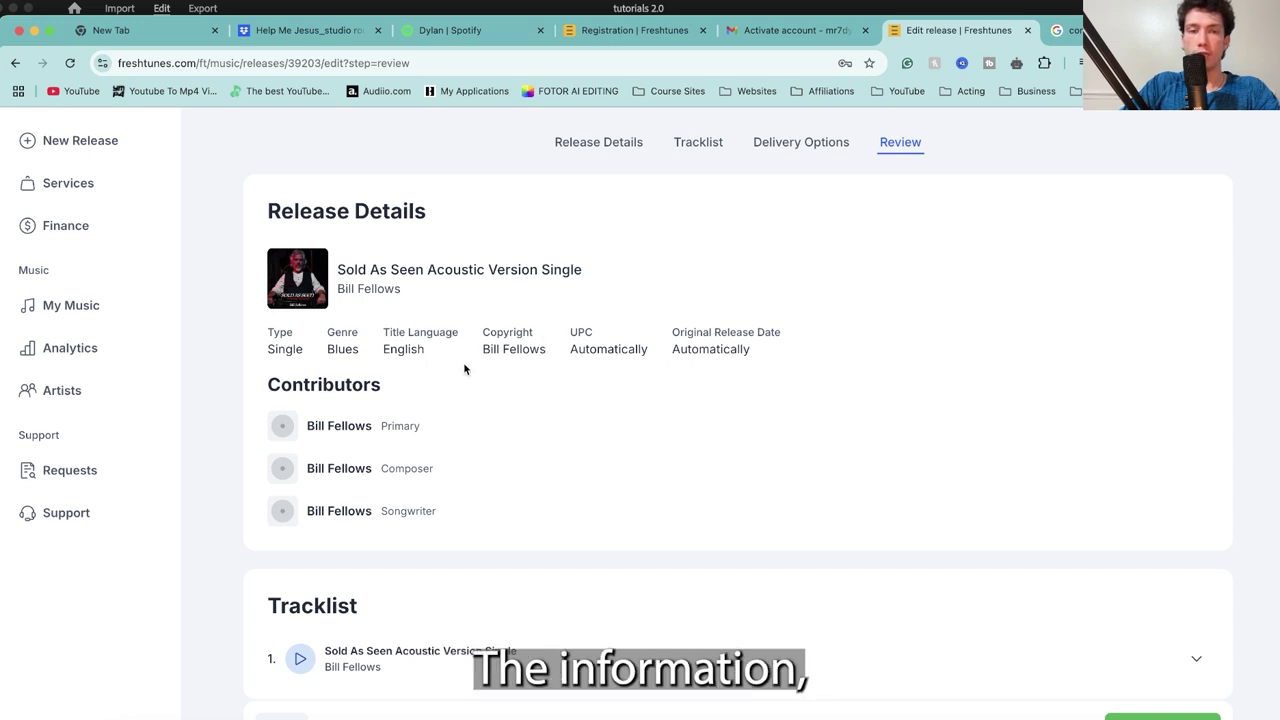
Step: Check the release details, contributors, tracklist and delivery options in the review, and send the release for review
scroll(420, 467, "down", 3)
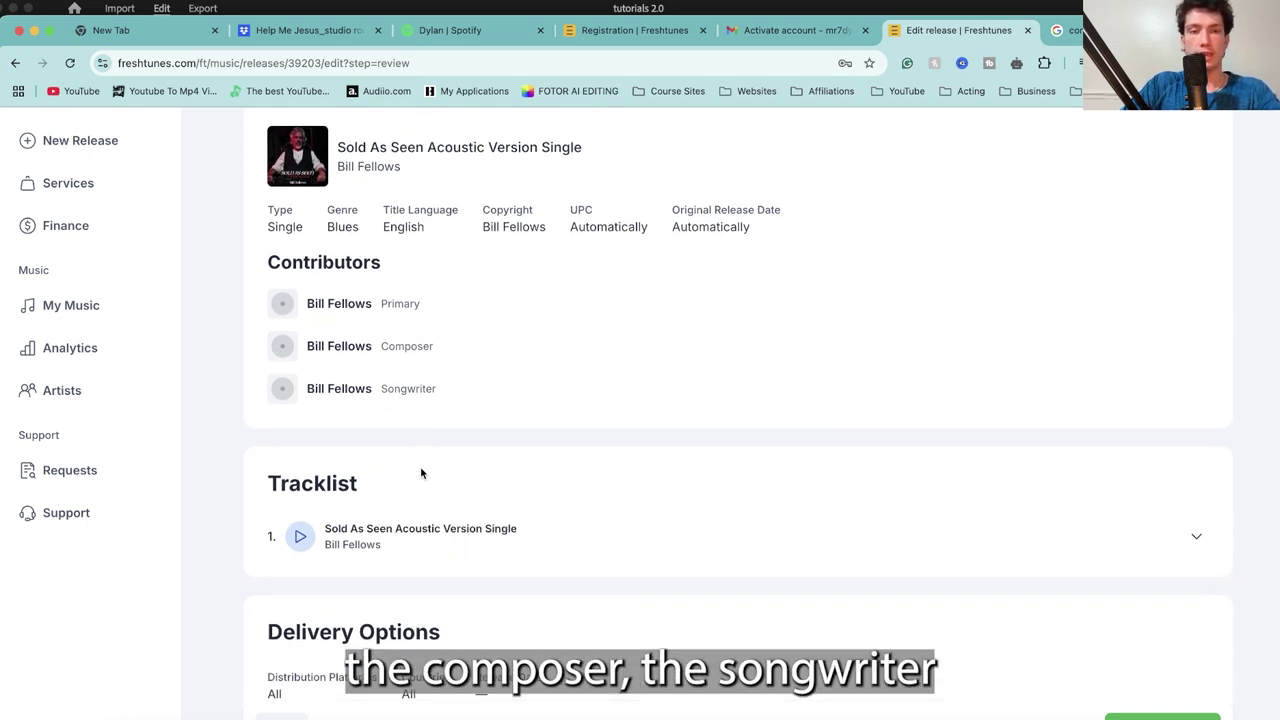
scroll(420, 472, "down", 4)
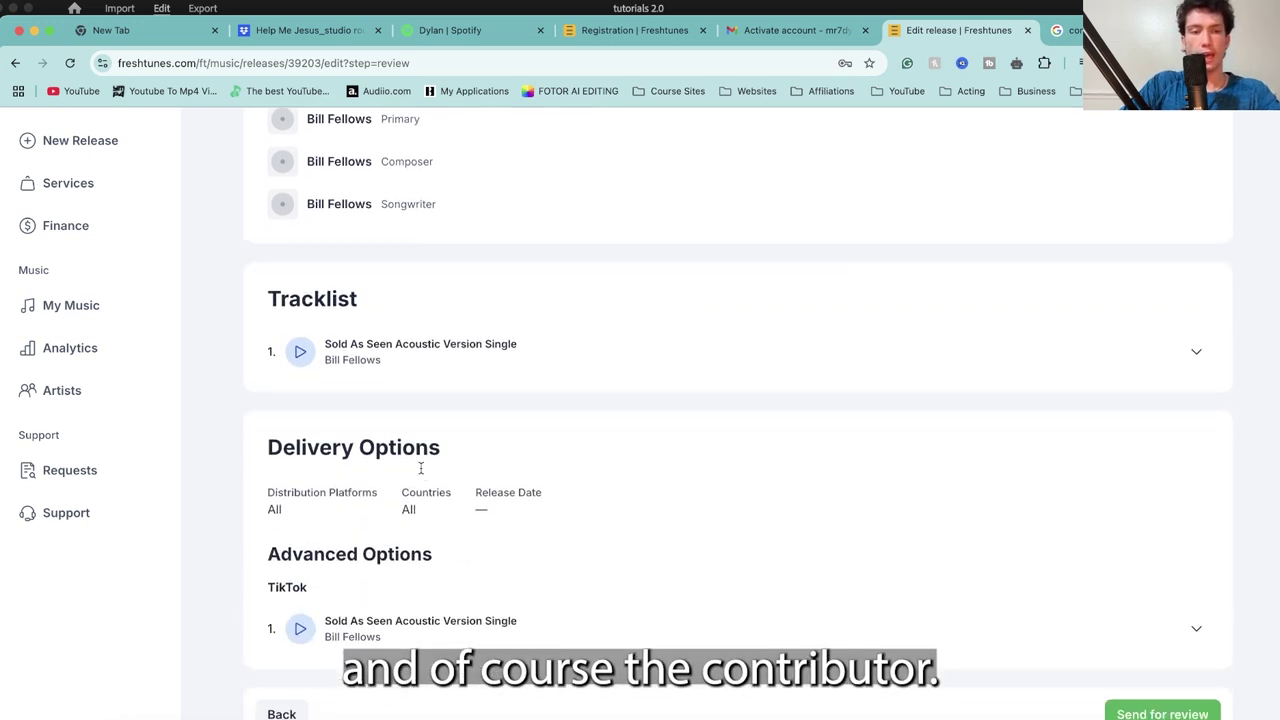
scroll(384, 493, "down", 1)
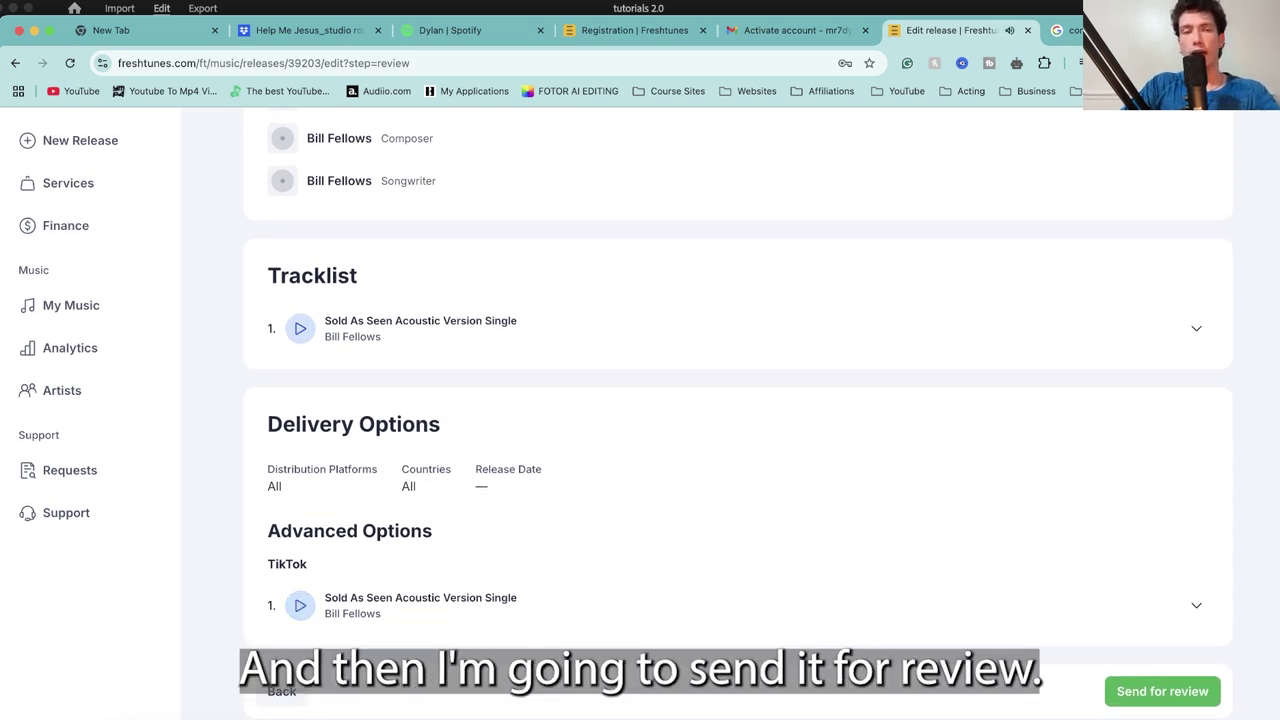
scroll(1018, 441, "up", 5)
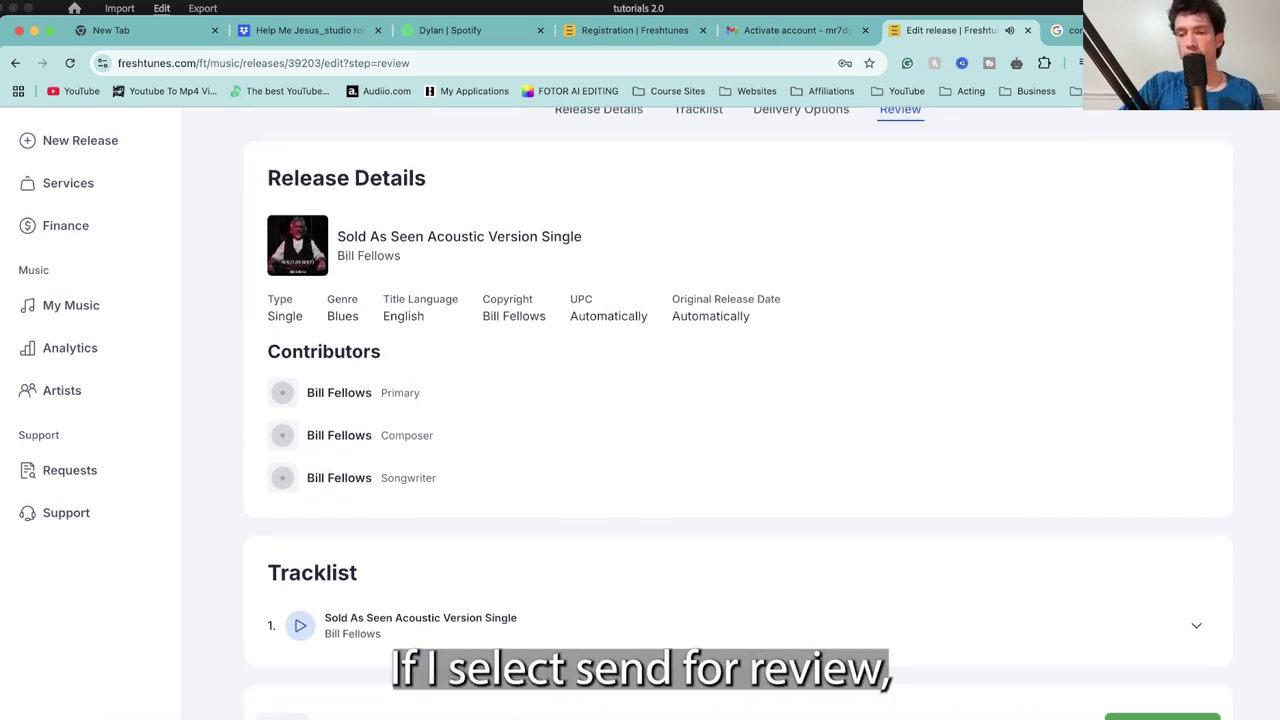
left_click(1162, 716)
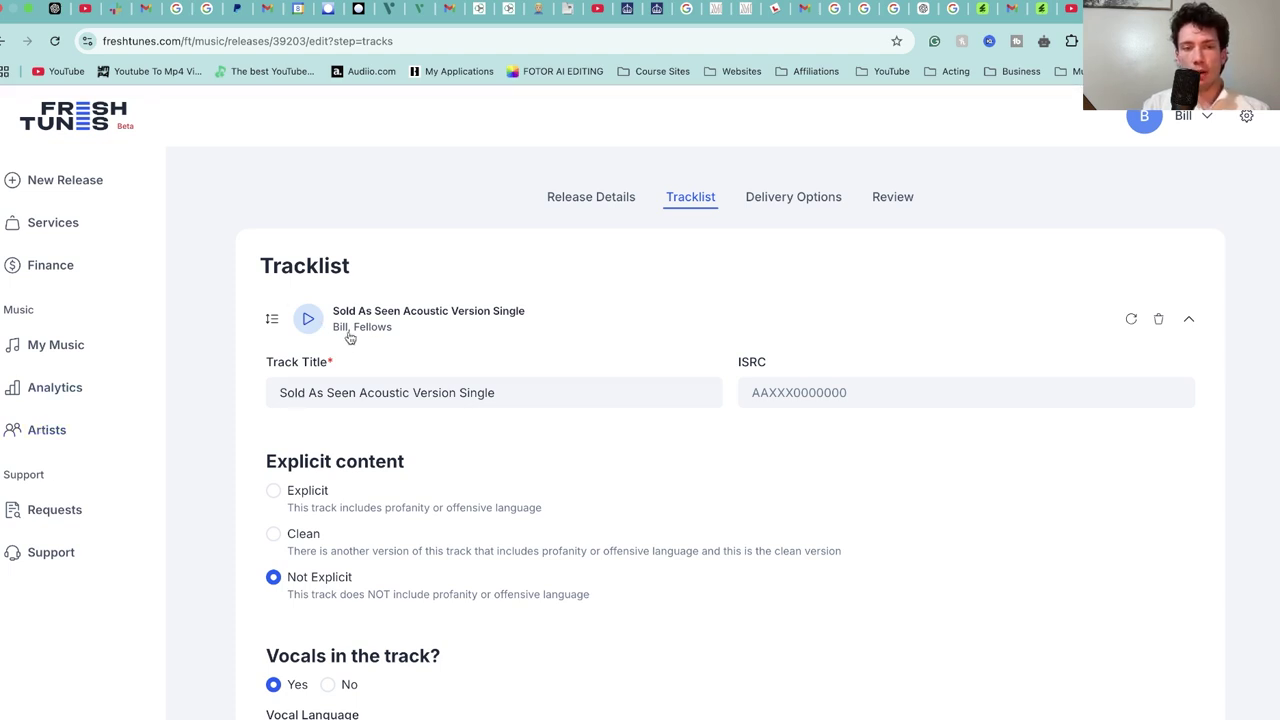
Step: Examine how the primary artist, songwriter and composer names are written in the track's details
scroll(426, 381, "down", 8)
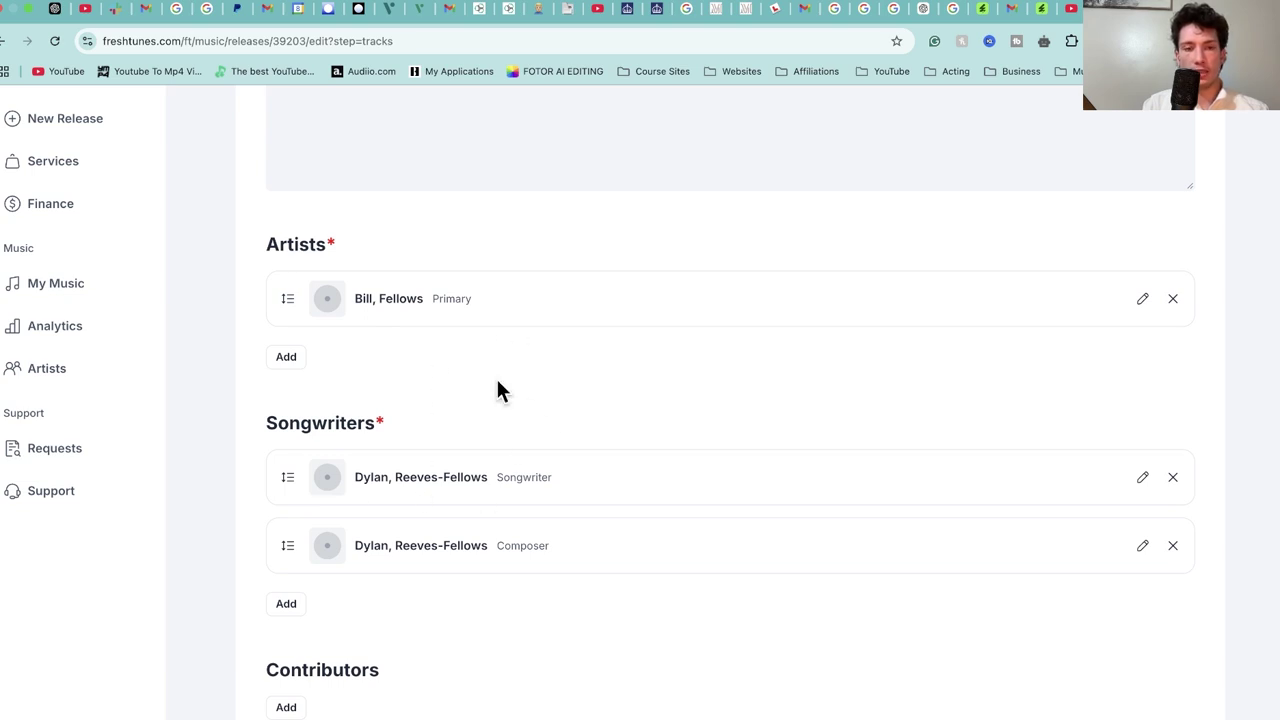
scroll(497, 388, "up", 1)
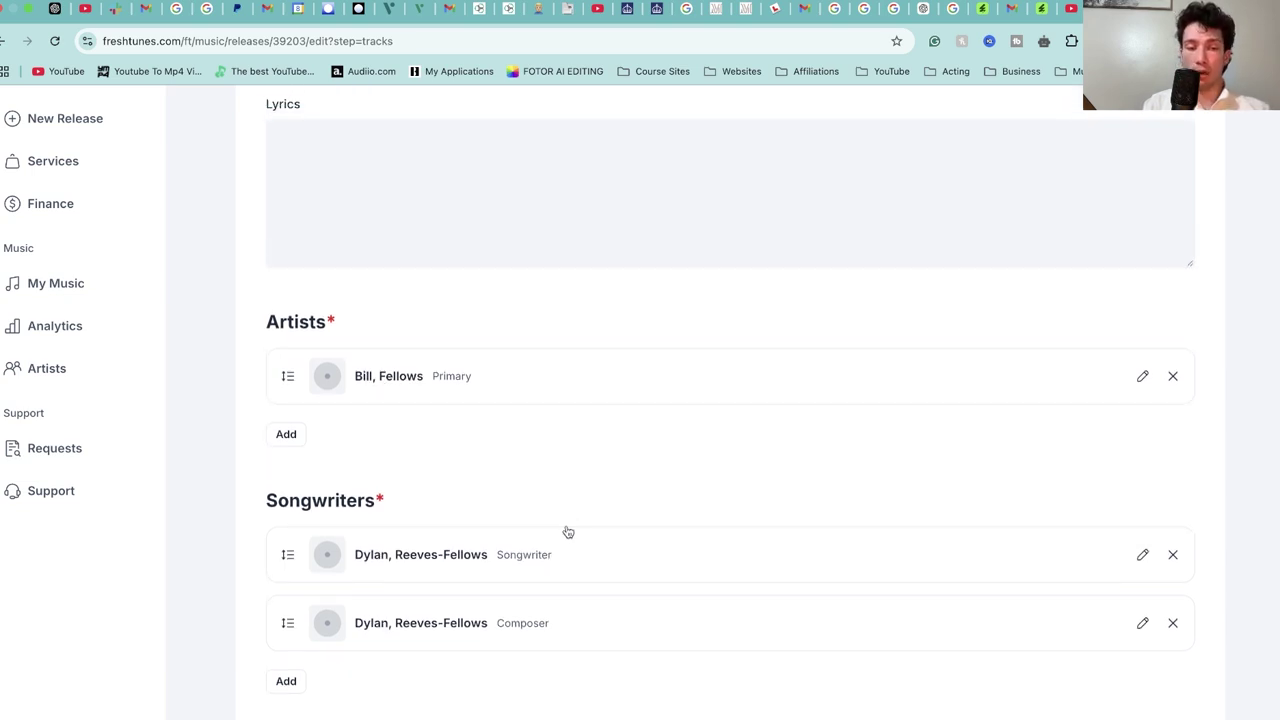
scroll(569, 491, "up", 8)
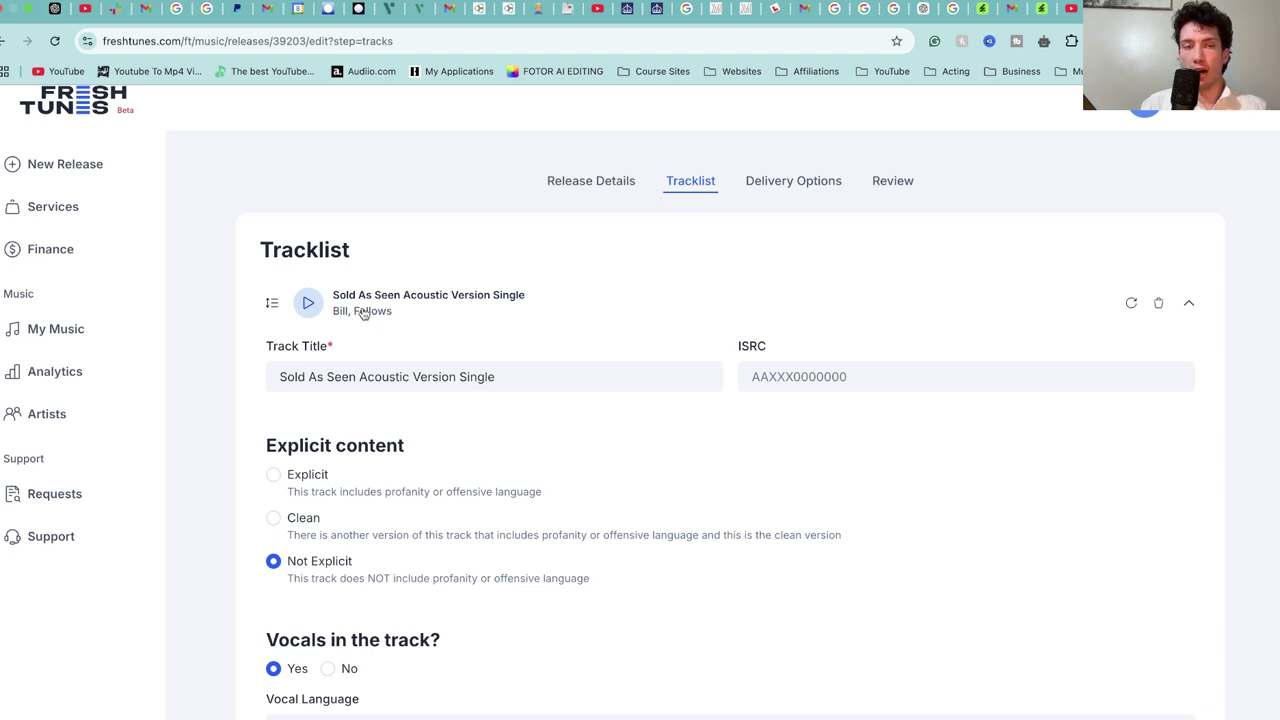
scroll(363, 313, "down", 7)
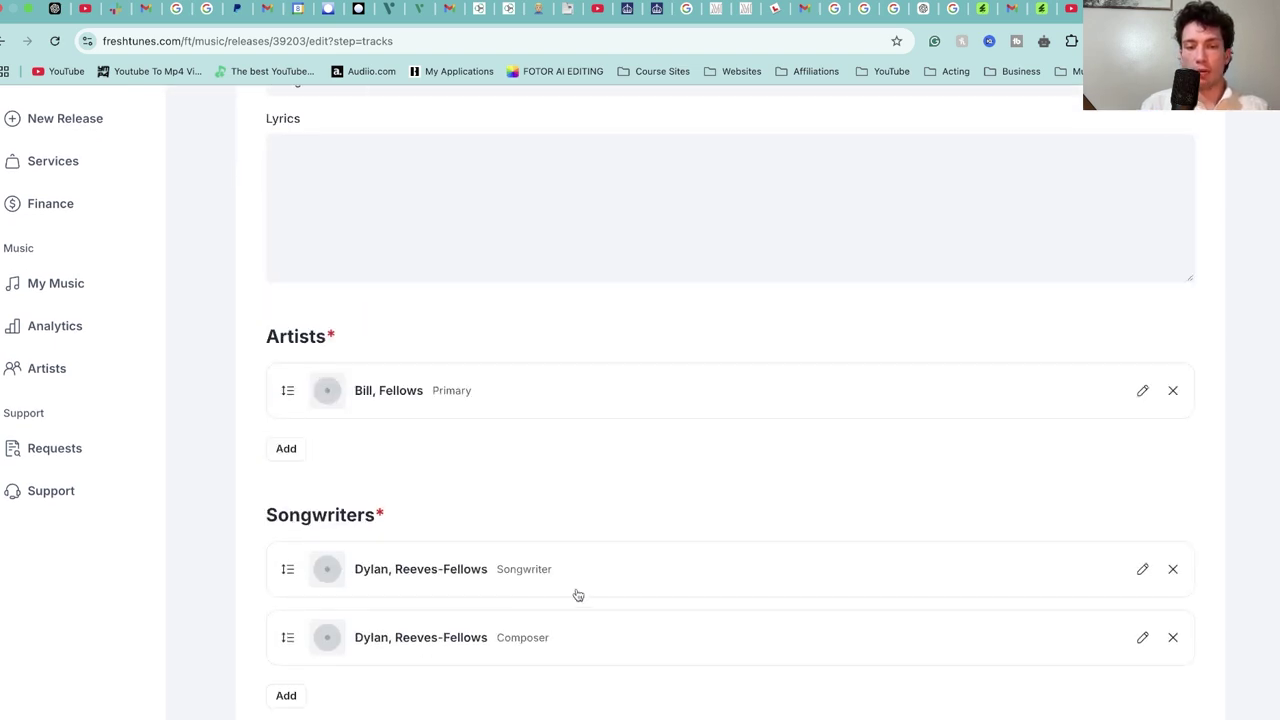
scroll(577, 474, "up", 8)
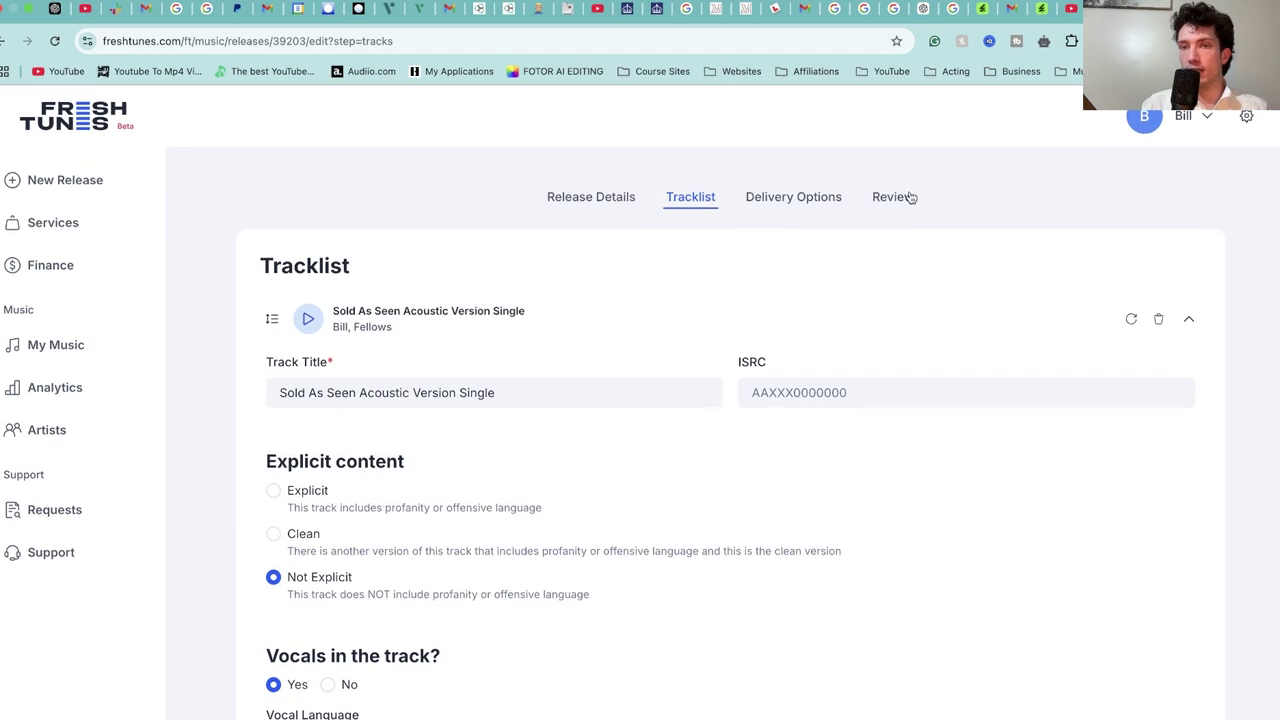
Step: Check the contributors in the release review and open the primary artist's profile for editing
left_click(908, 197)
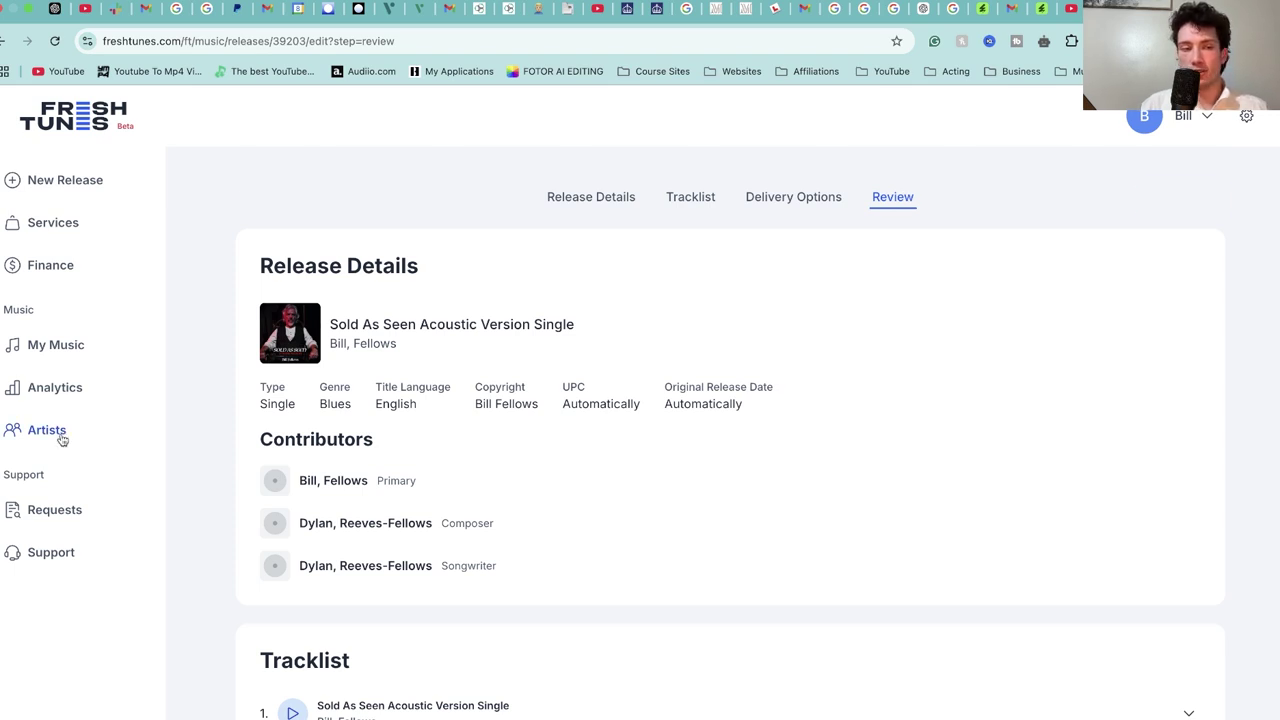
left_click(62, 440)
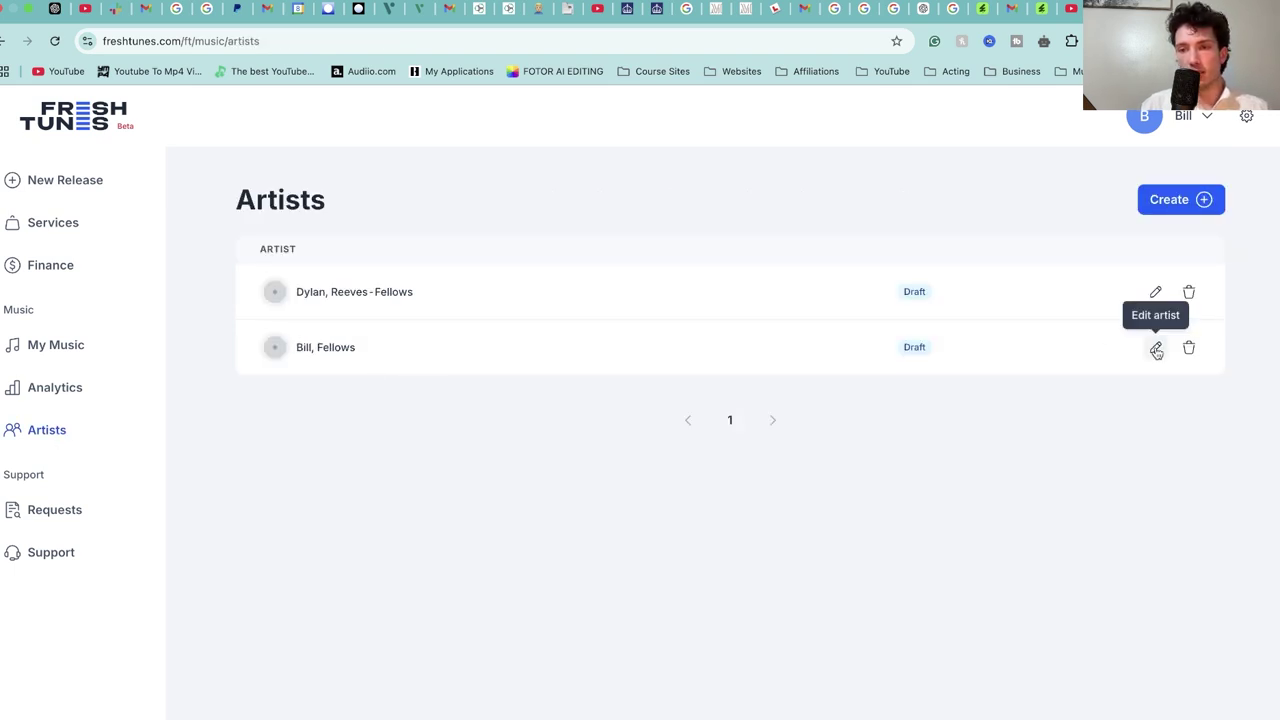
left_click(1156, 348)
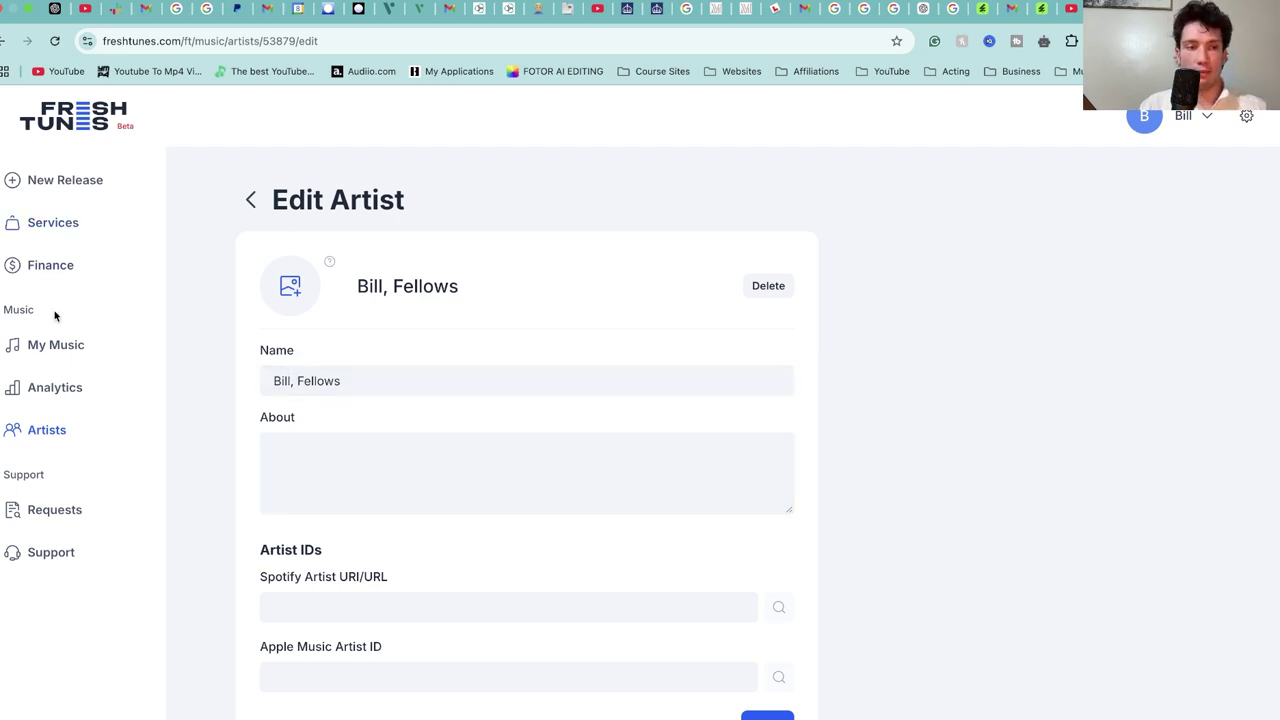
Step: Reopen the draft release "Sold As Seen Acoustic Version Single" from My Music and send it for review
left_click(47, 362)
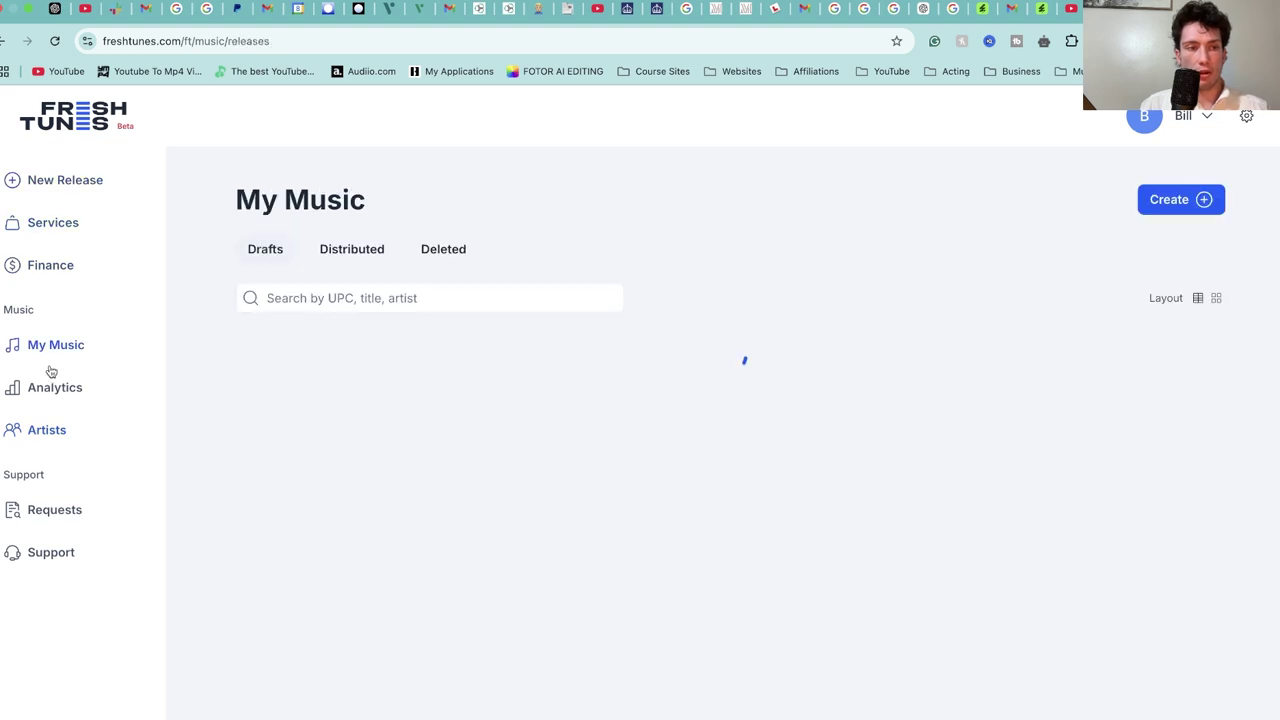
left_click(466, 385)
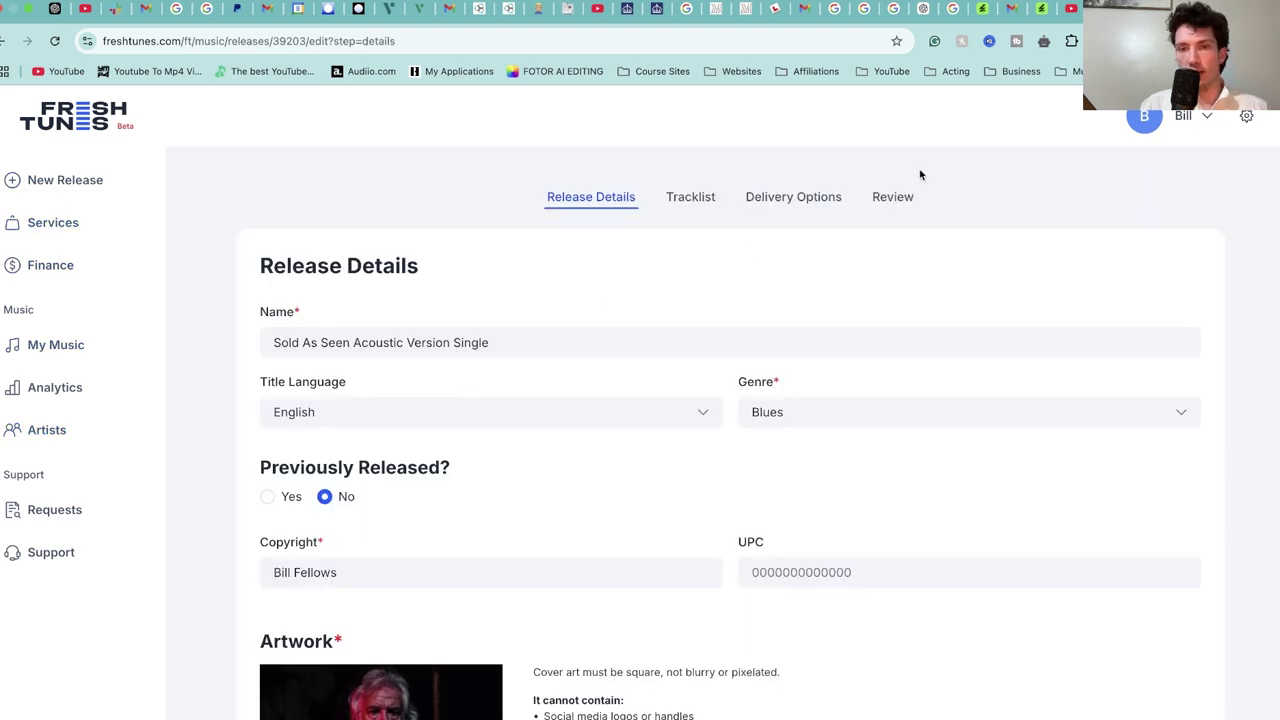
left_click(886, 197)
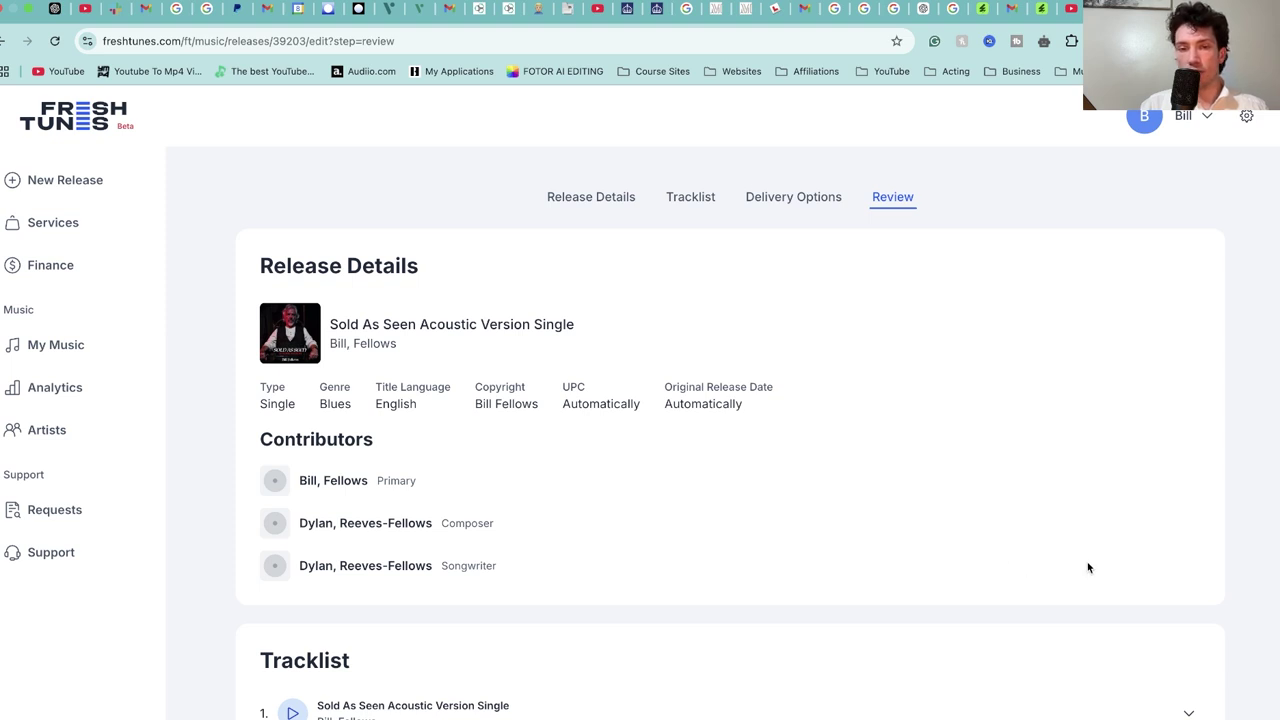
scroll(1086, 566, "down", 1)
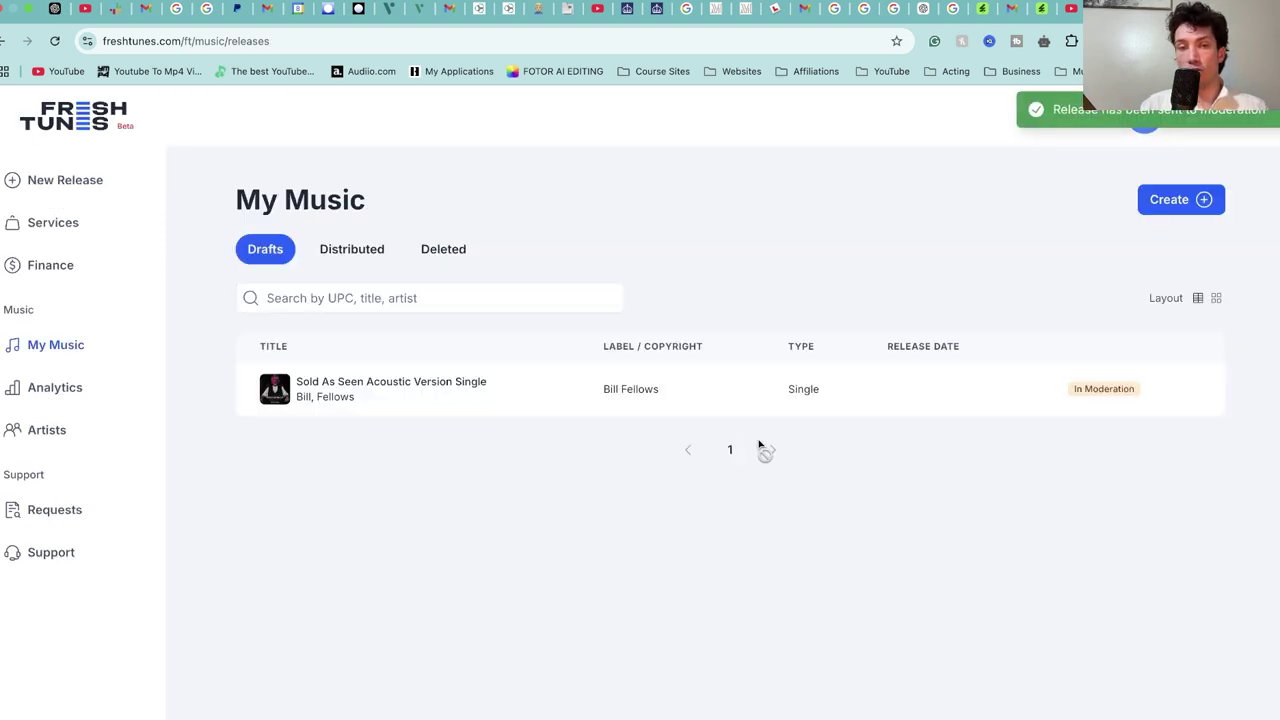